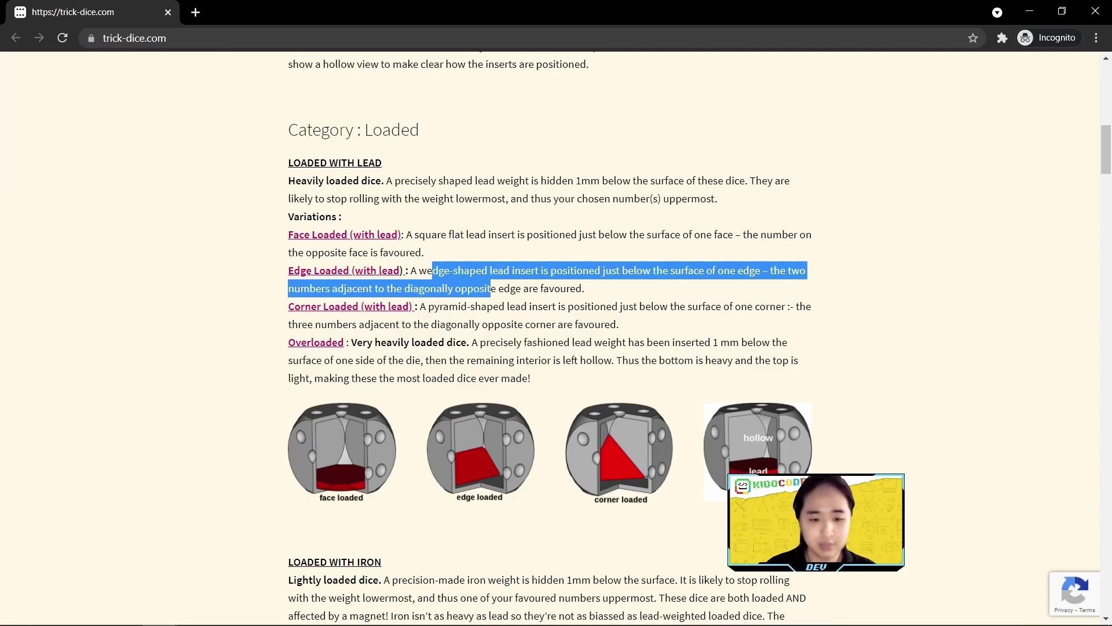
Switch to Ultimaker Cura and load the GA_unfair (loaded) dice model from the Downloads folder onto the build plate
{"action": "left_click", "coordinate": [304, 614]}
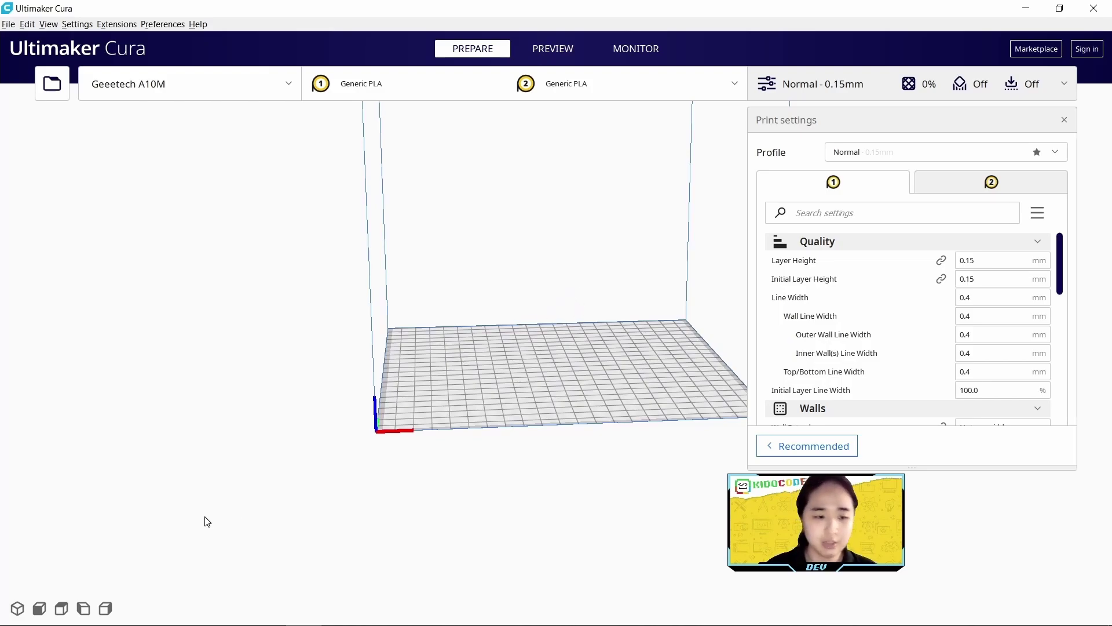
{"action": "left_click", "coordinate": [124, 617]}
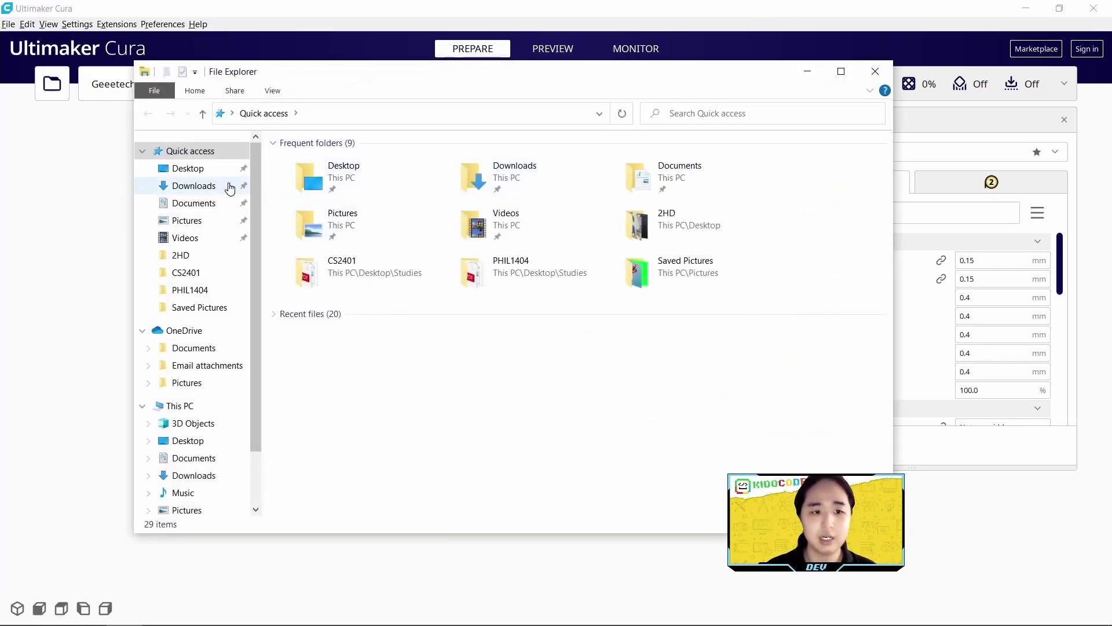
{"action": "left_click", "coordinate": [227, 186]}
{"action": "left_click", "coordinate": [315, 318]}
{"action": "left_click_drag", "start_coordinate": [333, 281], "coordinate": [85, 345]}
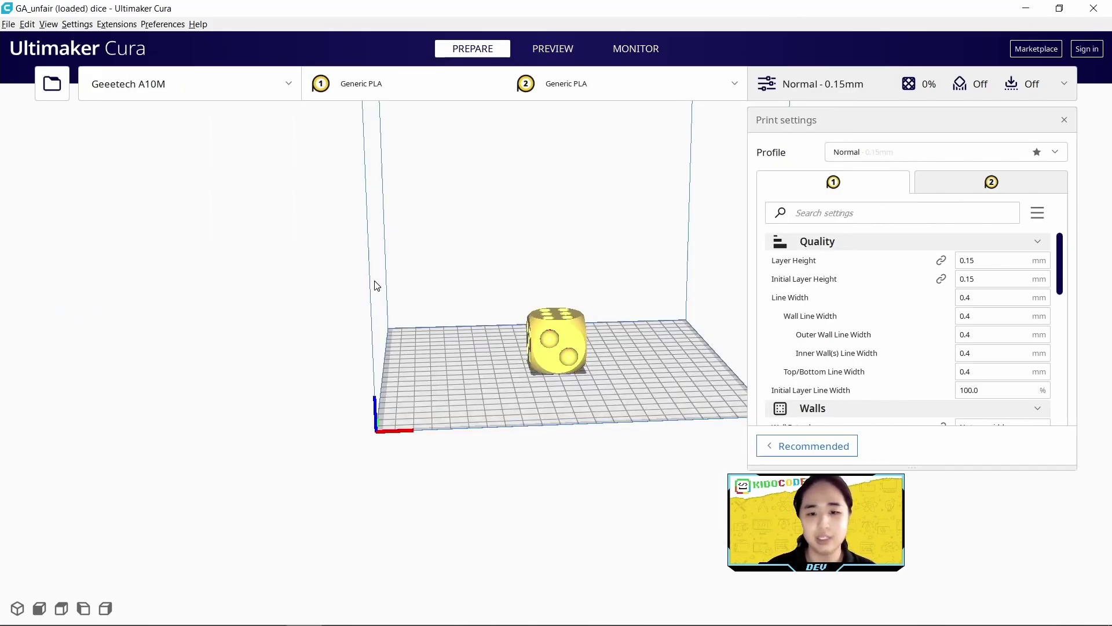
Examine the dice model on the build plate along with its position and scale values
{"action": "left_click", "coordinate": [566, 343]}
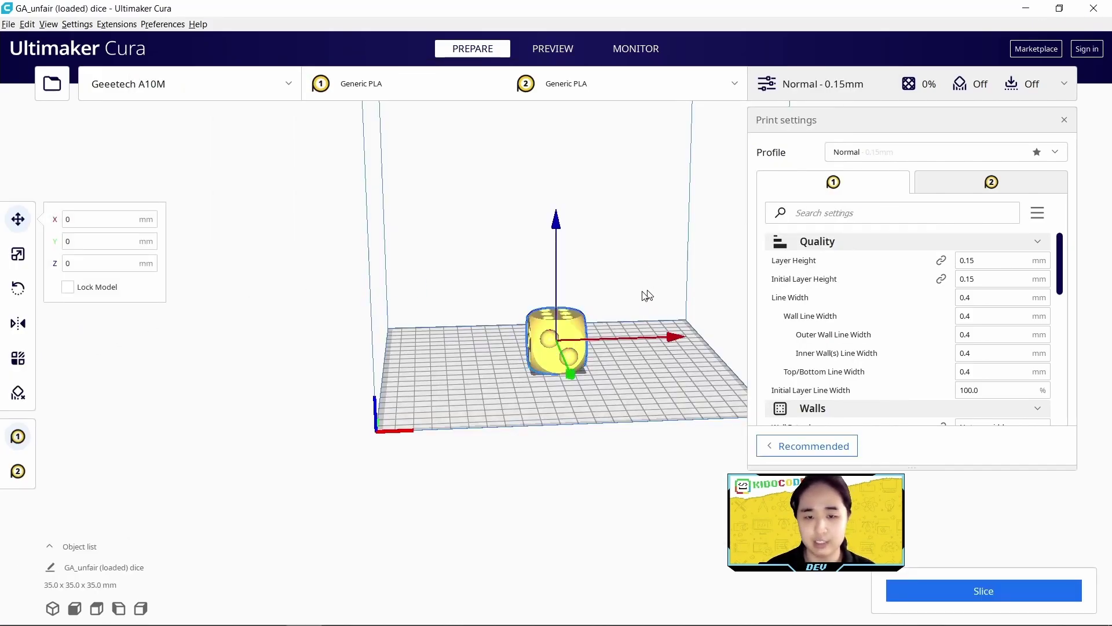
{"action": "right_click_drag", "start_coordinate": [666, 298], "coordinate": [561, 454]}
{"action": "right_click", "coordinate": [561, 471]}
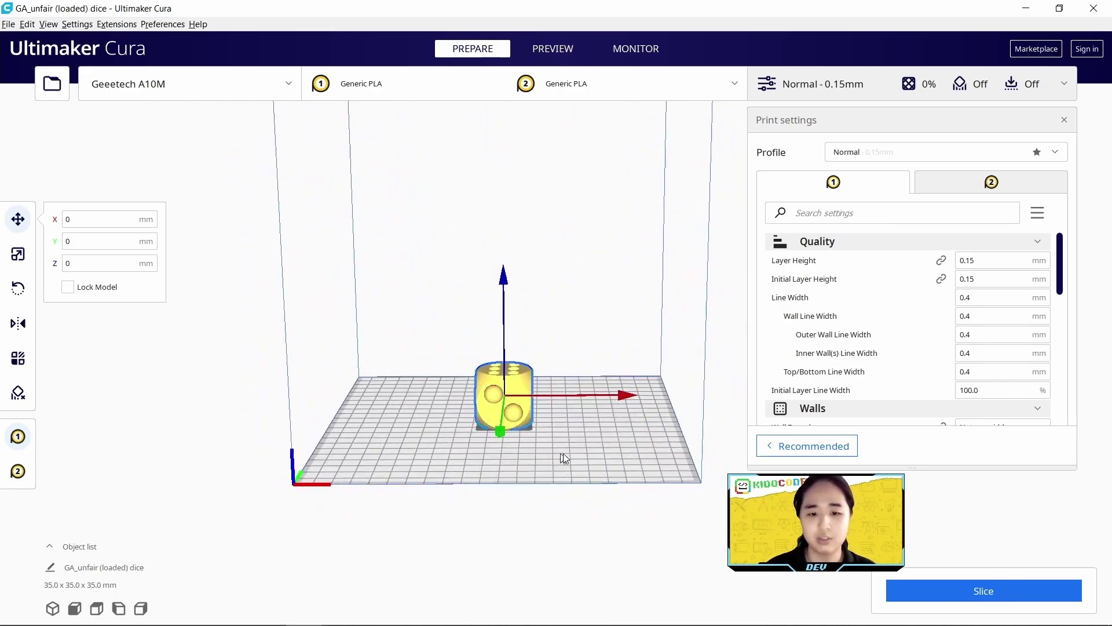
{"action": "mouse_move", "coordinate": [621, 328]}
{"action": "right_mouse_down"}
{"action": "mouse_move", "coordinate": [586, 380]}
{"action": "mouse_move", "coordinate": [608, 346]}
{"action": "right_mouse_up"}
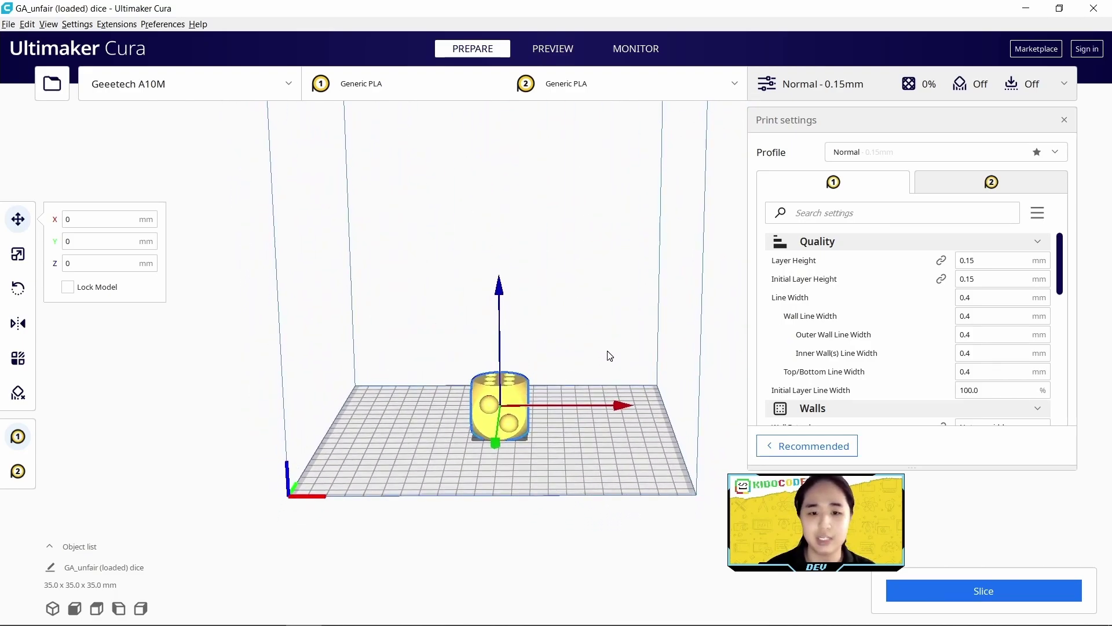
{"action": "scroll", "coordinate": [610, 356], "scroll_direction": "up", "scroll_amount": 4}
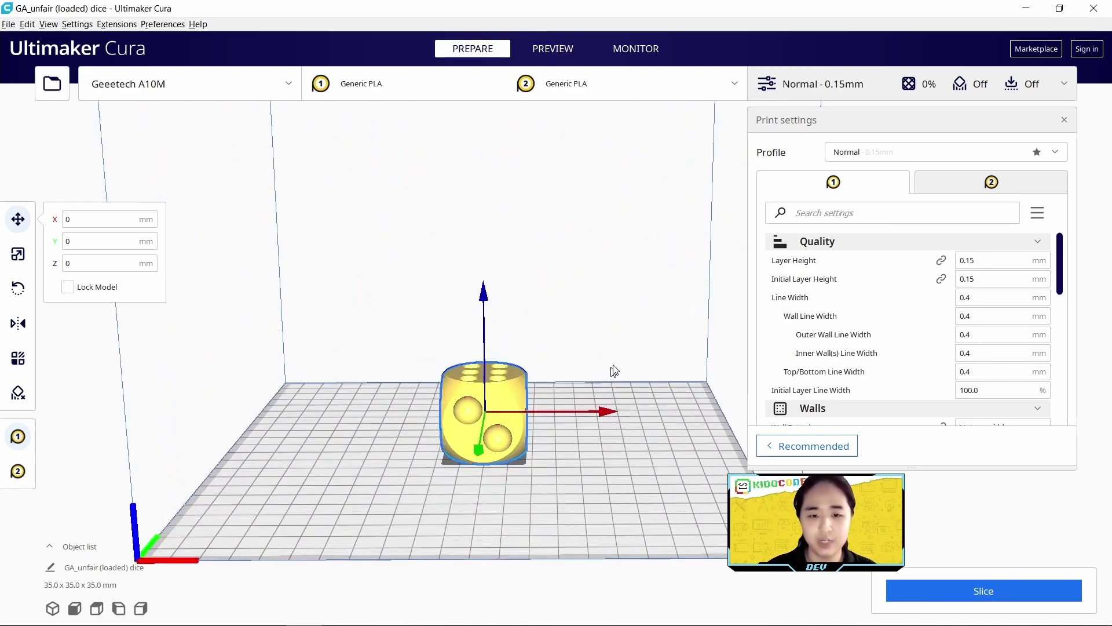
{"action": "left_click", "coordinate": [550, 364]}
{"action": "left_click", "coordinate": [474, 371]}
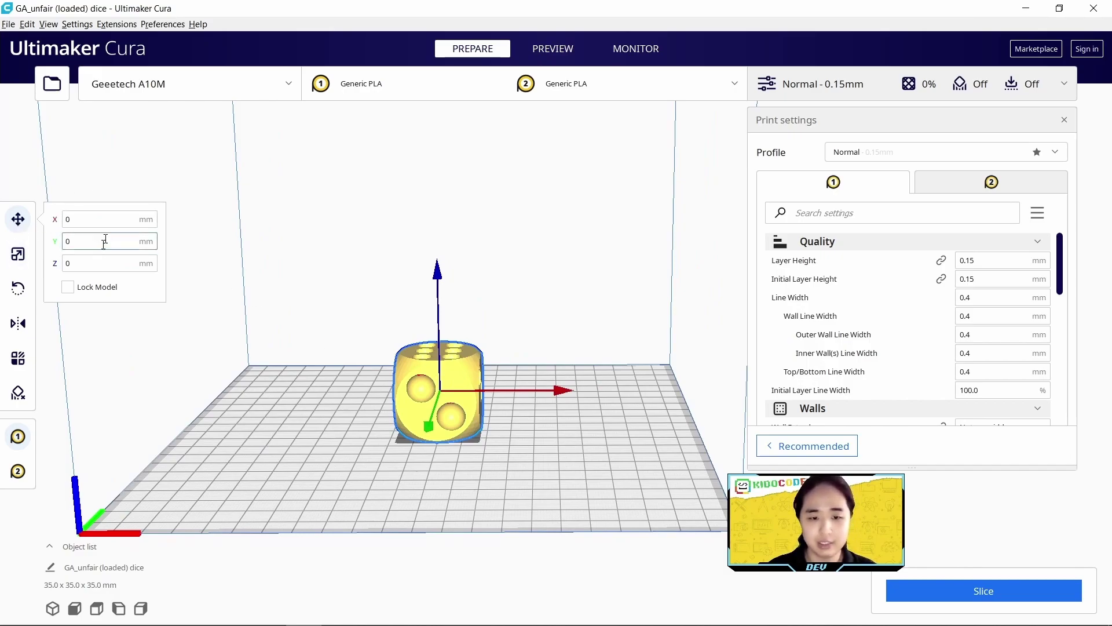
{"action": "left_click", "coordinate": [18, 254]}
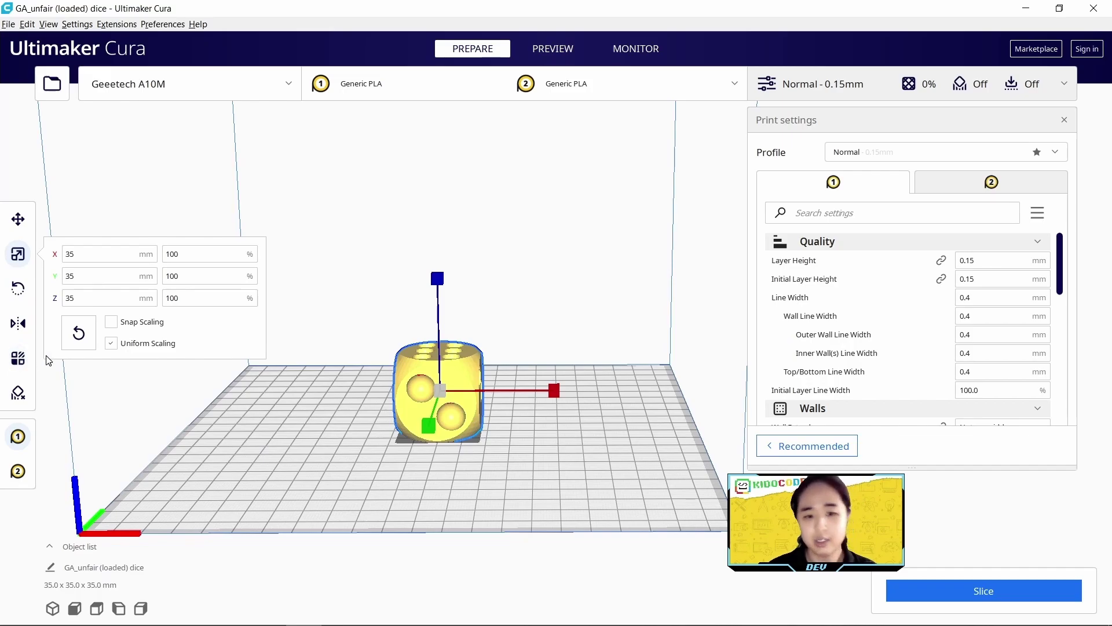
{"action": "left_click", "coordinate": [544, 197]}
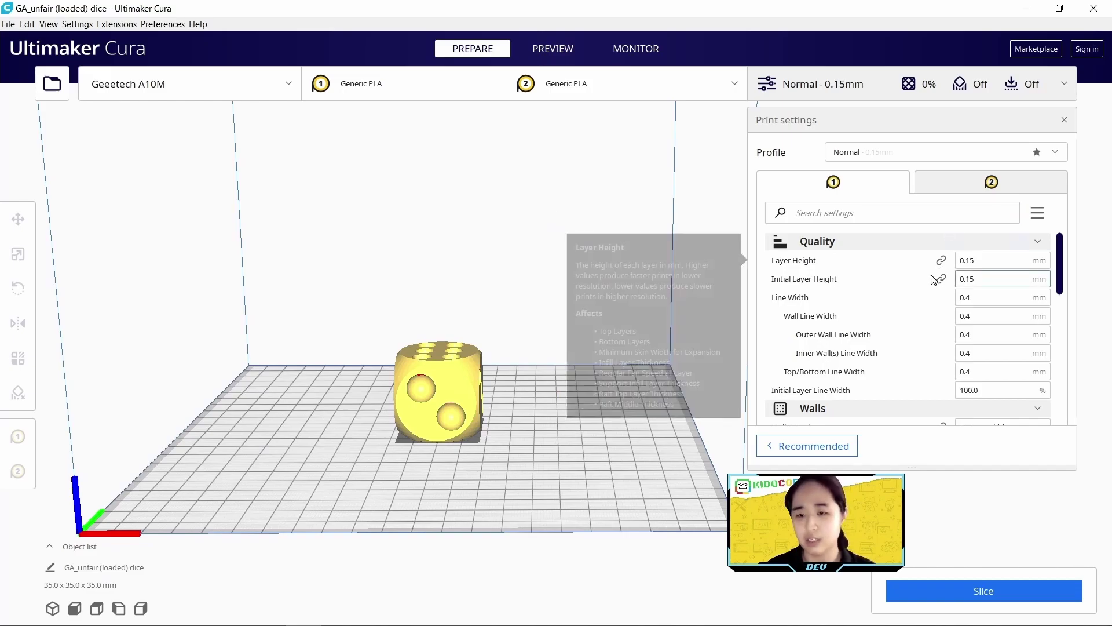
Keep the Normal - 0.15 mm profile and restore the wall thickness to its profile value of 1.0 mm
{"action": "left_click", "coordinate": [908, 157]}
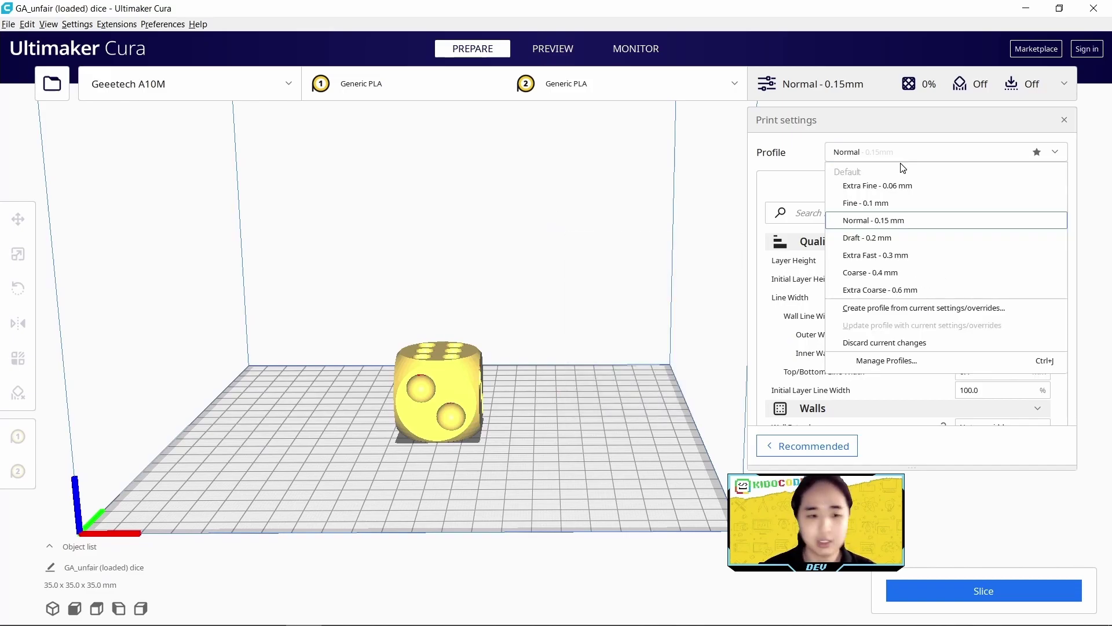
{"action": "left_click", "coordinate": [902, 221]}
{"action": "key", "text": "Escape"}
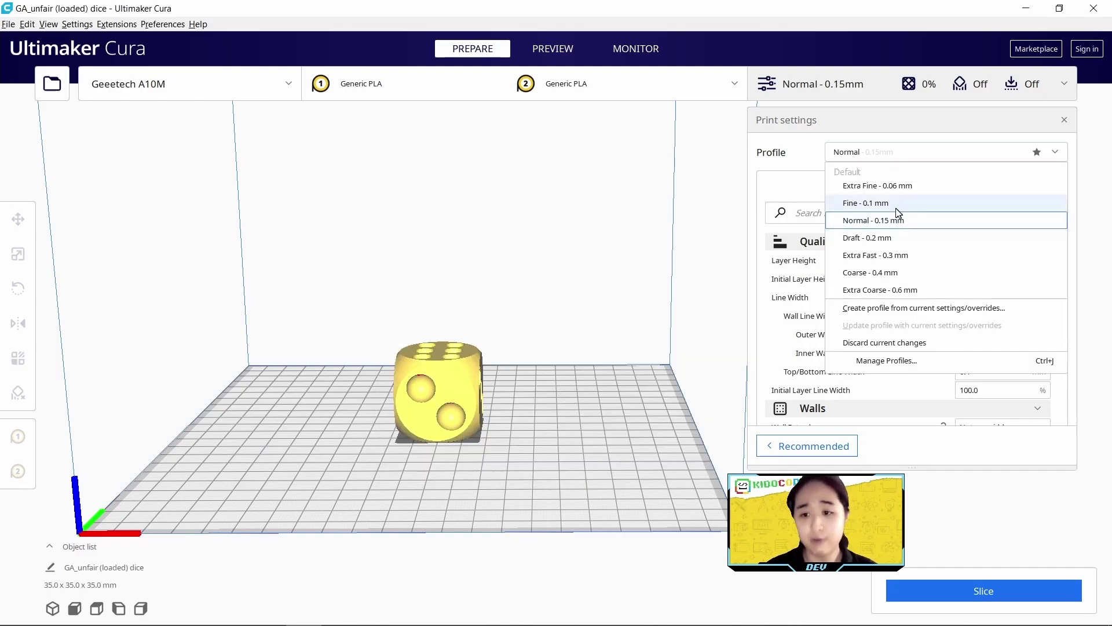
{"action": "left_click", "coordinate": [901, 154]}
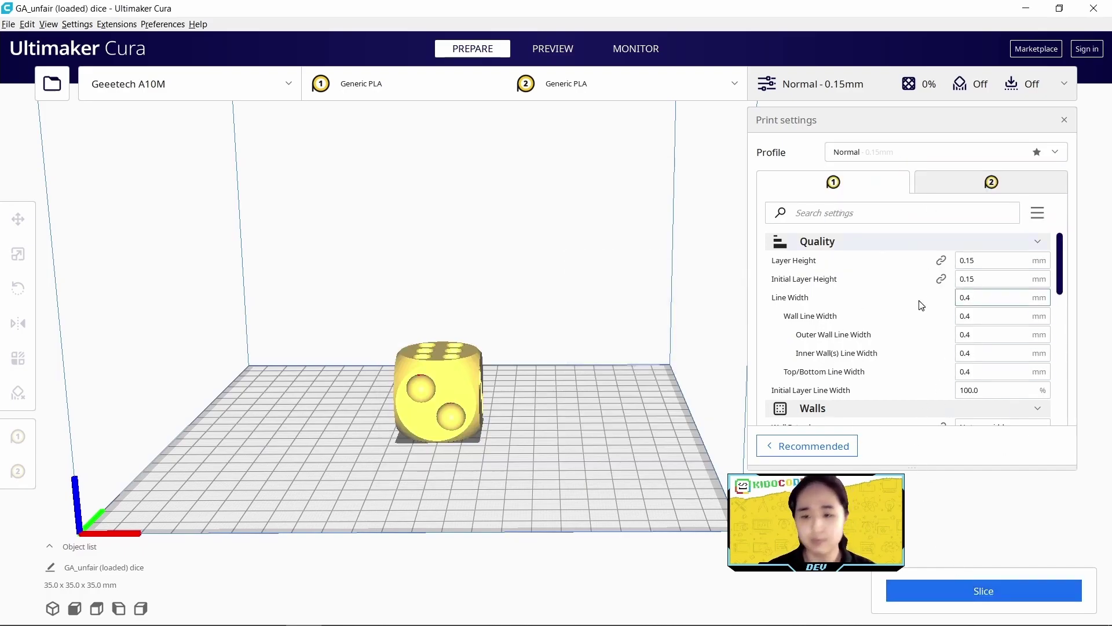
{"action": "scroll", "coordinate": [927, 312], "scroll_direction": "down", "scroll_amount": 3}
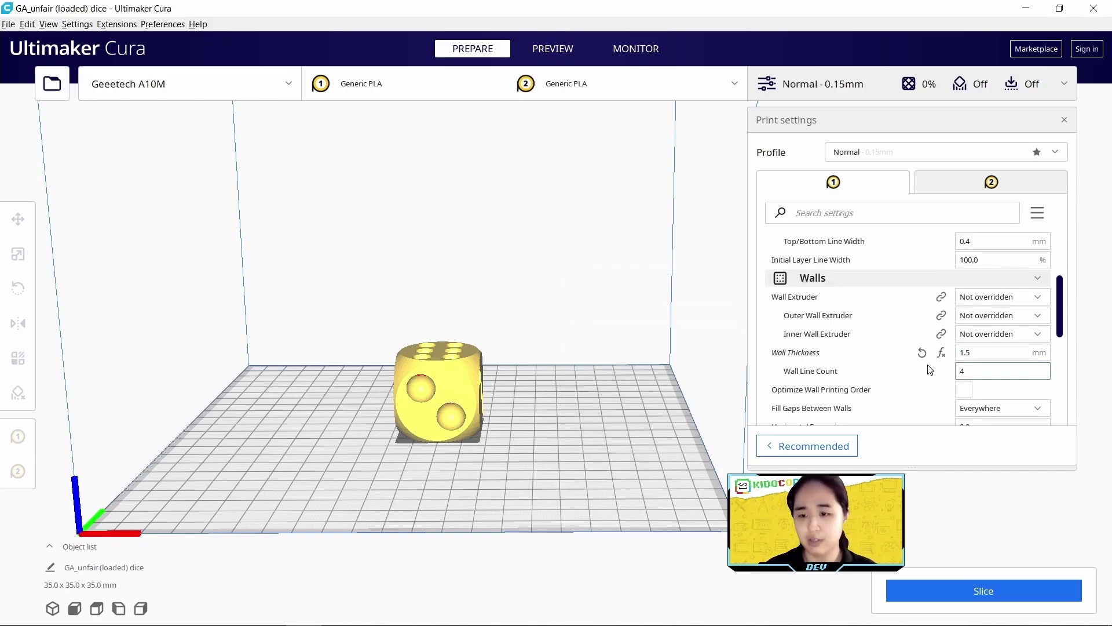
{"action": "left_click", "coordinate": [923, 353]}
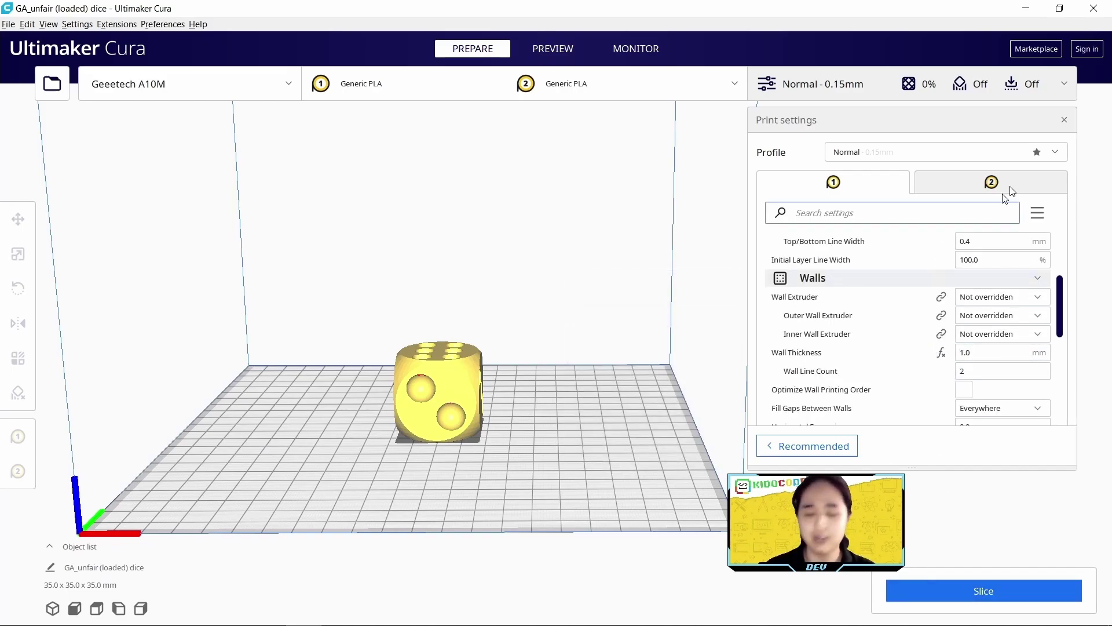
Slice the dice model and open its layer preview
{"action": "scroll", "coordinate": [950, 306], "scroll_direction": "up", "scroll_amount": 1}
{"action": "scroll", "coordinate": [950, 306], "scroll_direction": "up", "scroll_amount": 3}
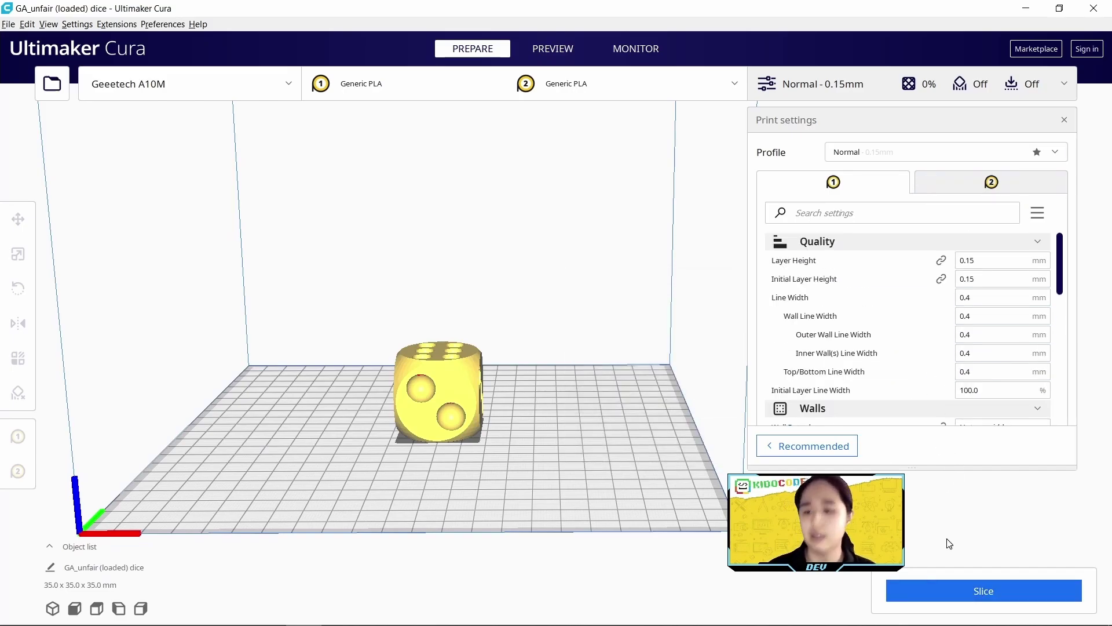
{"action": "left_click", "coordinate": [930, 590]}
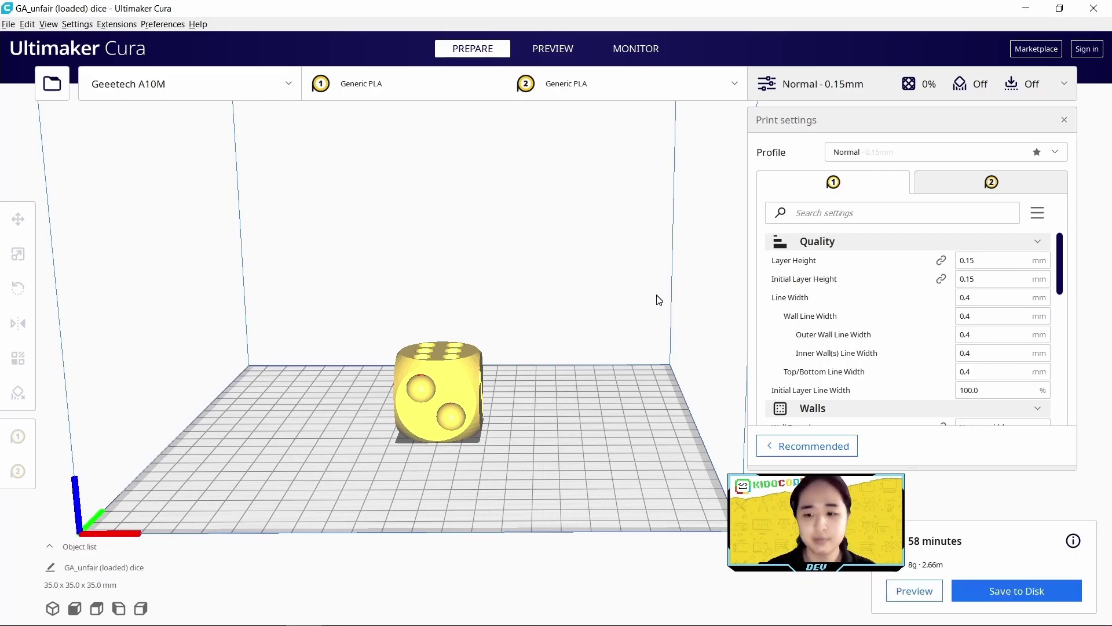
{"action": "left_click", "coordinate": [906, 592]}
Restore the infill density to its profile value of 10% and slice the dice again
{"action": "scroll", "coordinate": [971, 310], "scroll_direction": "down", "scroll_amount": 8}
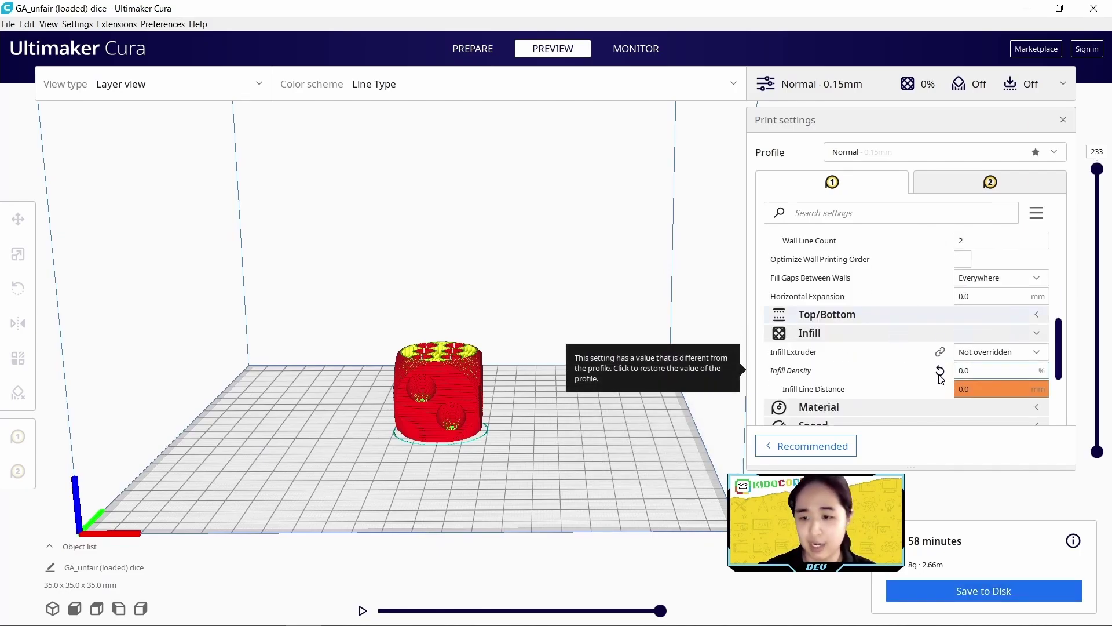
{"action": "left_click", "coordinate": [940, 371]}
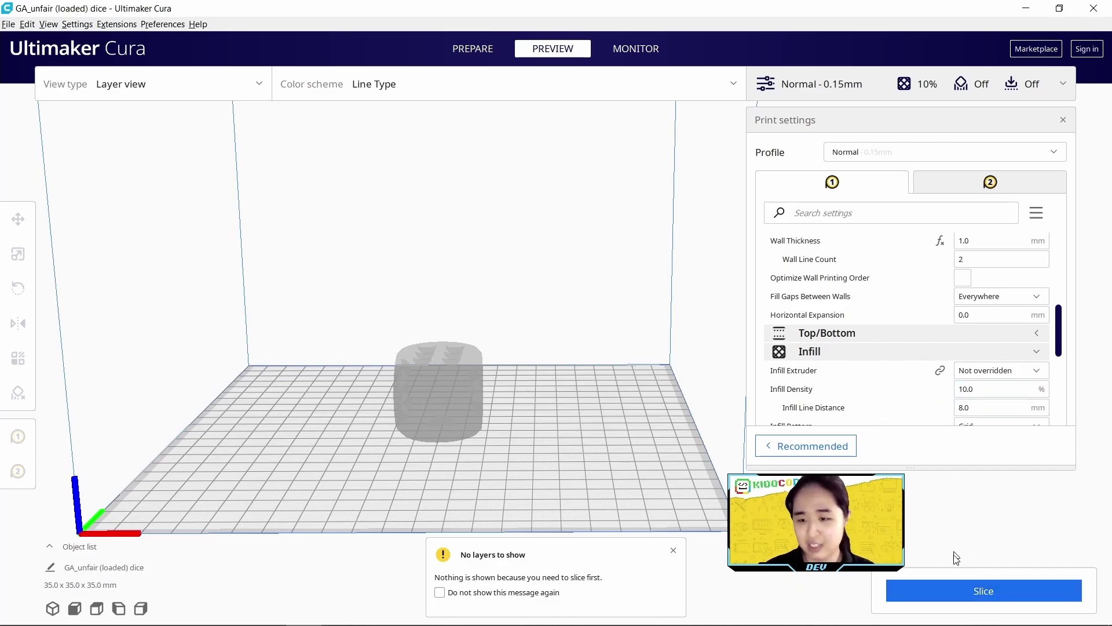
{"action": "left_click", "coordinate": [965, 589]}
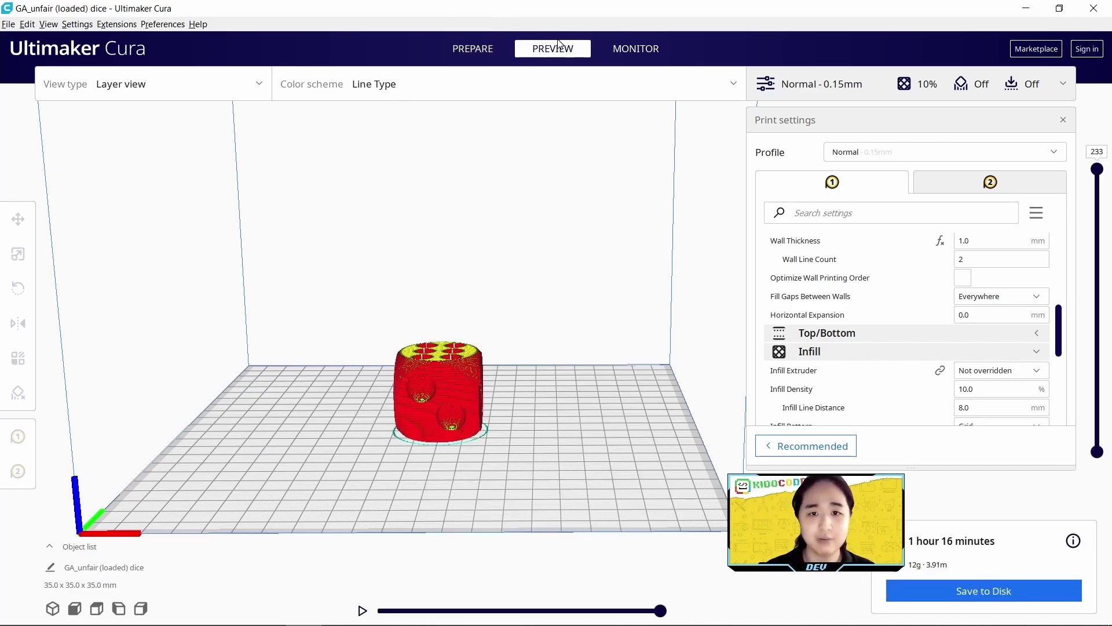
Inspect the dice's internal infill in the layer preview at layers 65 and 116, ending at the full 233 layers
{"action": "scroll", "coordinate": [573, 289], "scroll_direction": "up", "scroll_amount": 5}
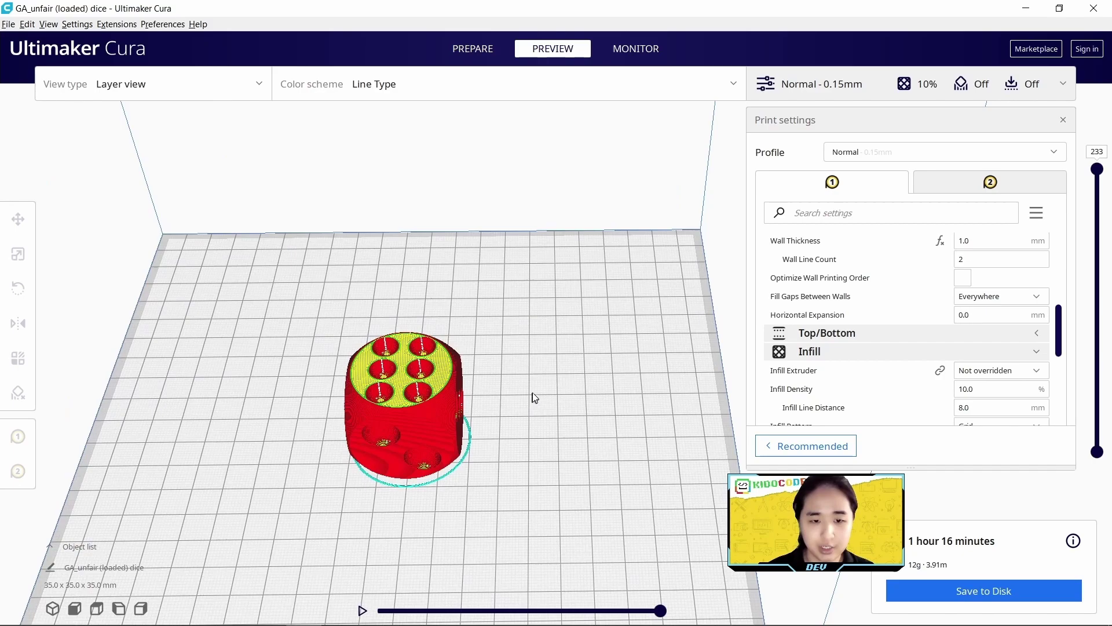
{"action": "scroll", "coordinate": [530, 376], "scroll_direction": "up", "scroll_amount": 3}
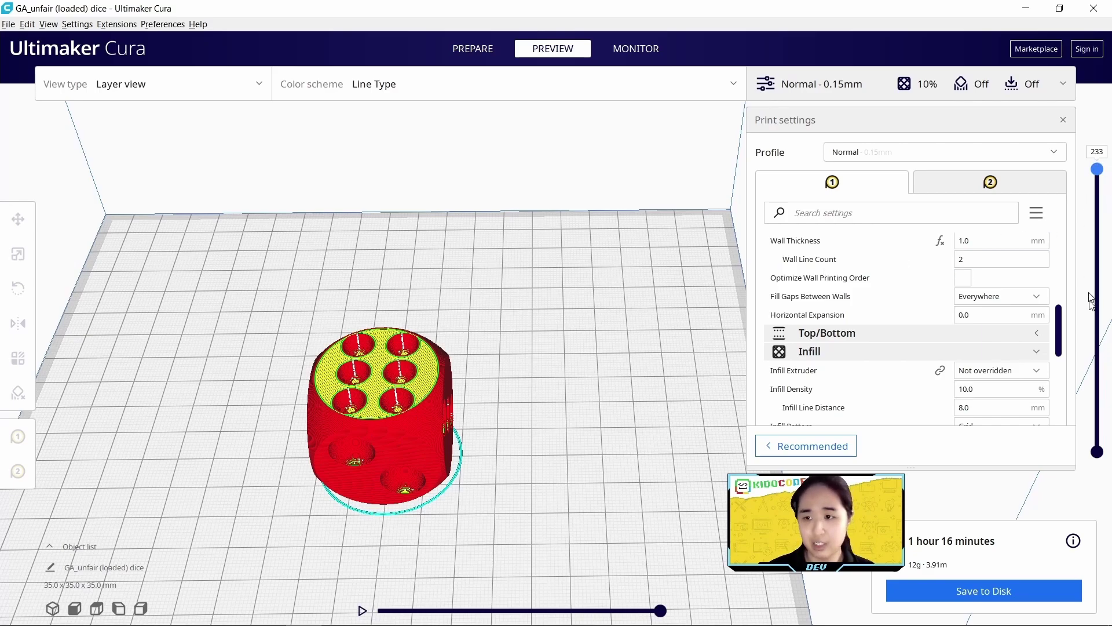
{"action": "left_click_drag", "start_coordinate": [1101, 176], "coordinate": [1090, 373]}
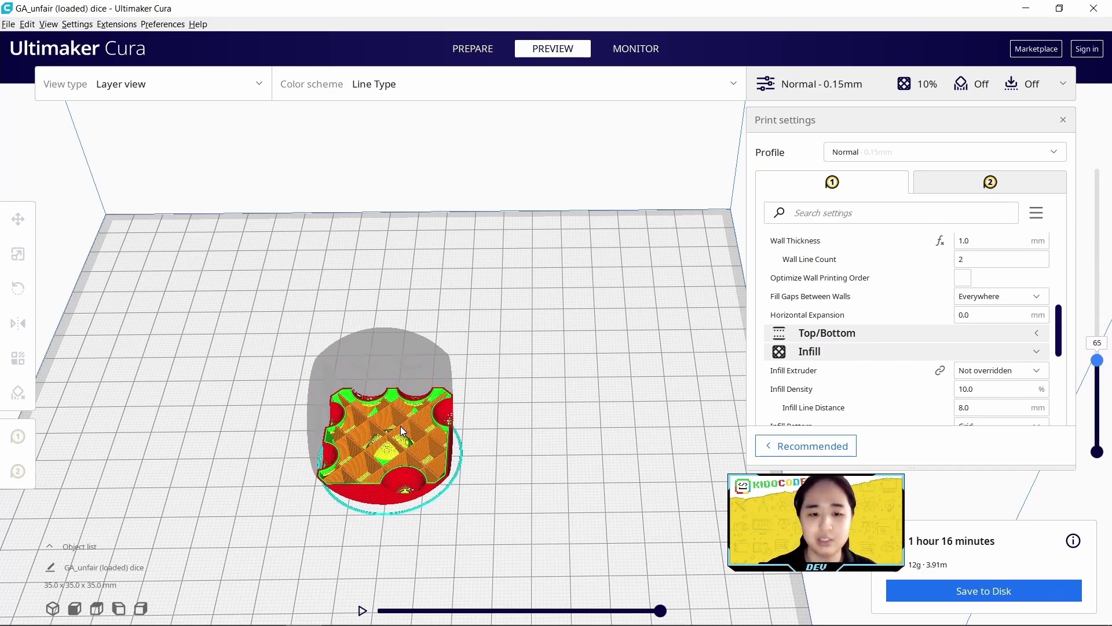
{"action": "scroll", "coordinate": [397, 436], "scroll_direction": "up", "scroll_amount": 3}
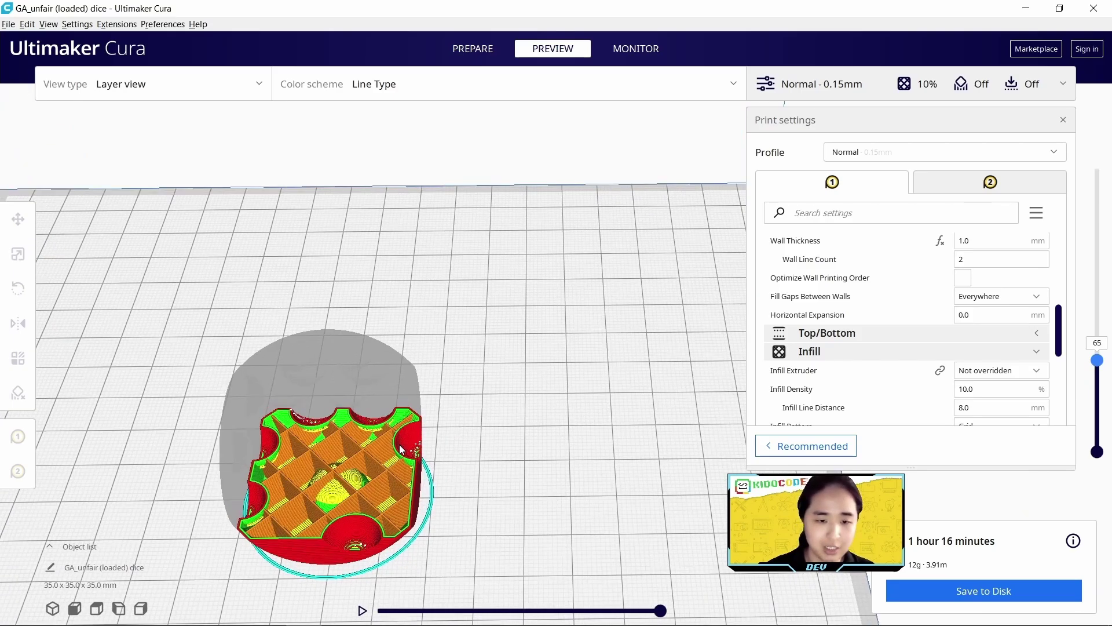
{"action": "right_click_drag", "start_coordinate": [443, 450], "coordinate": [602, 389]}
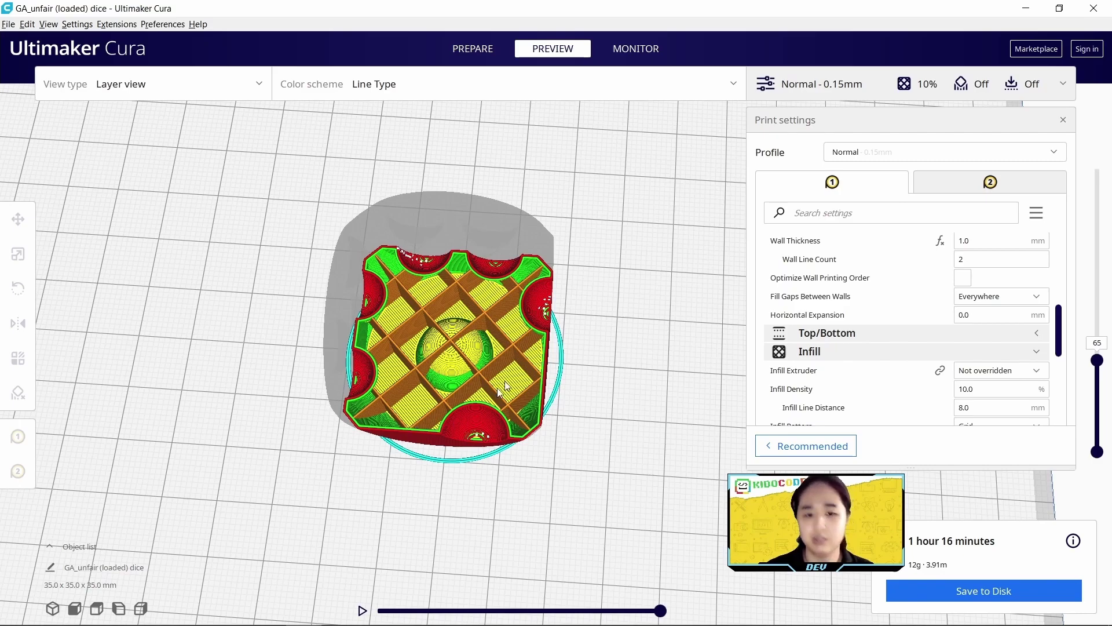
{"action": "scroll", "coordinate": [468, 443], "scroll_direction": "up", "scroll_amount": 2}
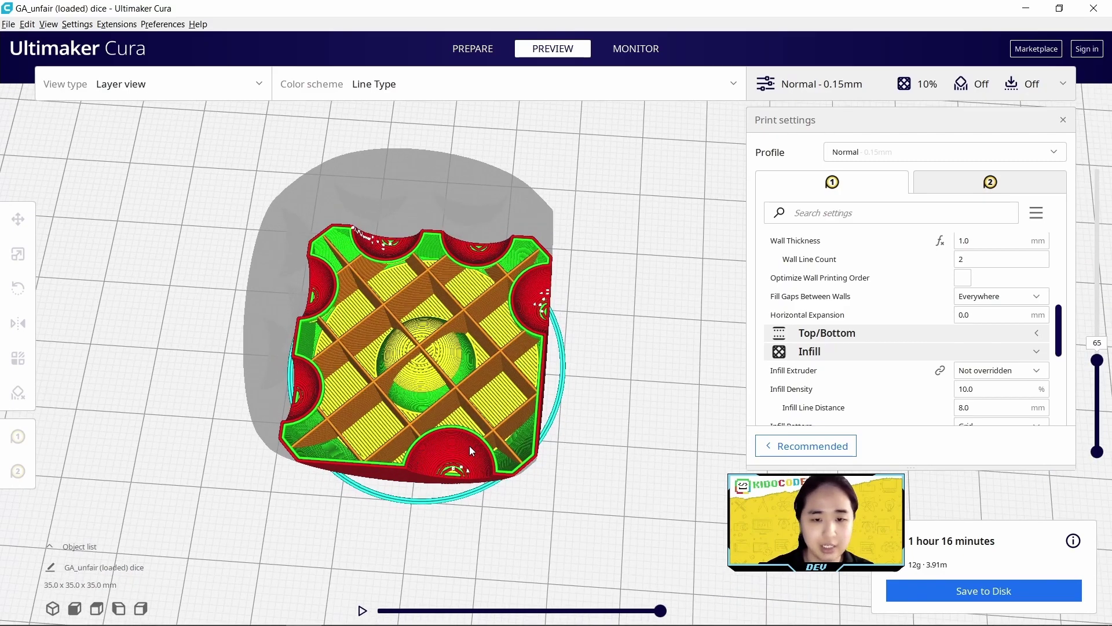
{"action": "left_click_drag", "start_coordinate": [1096, 365], "coordinate": [1100, 314]}
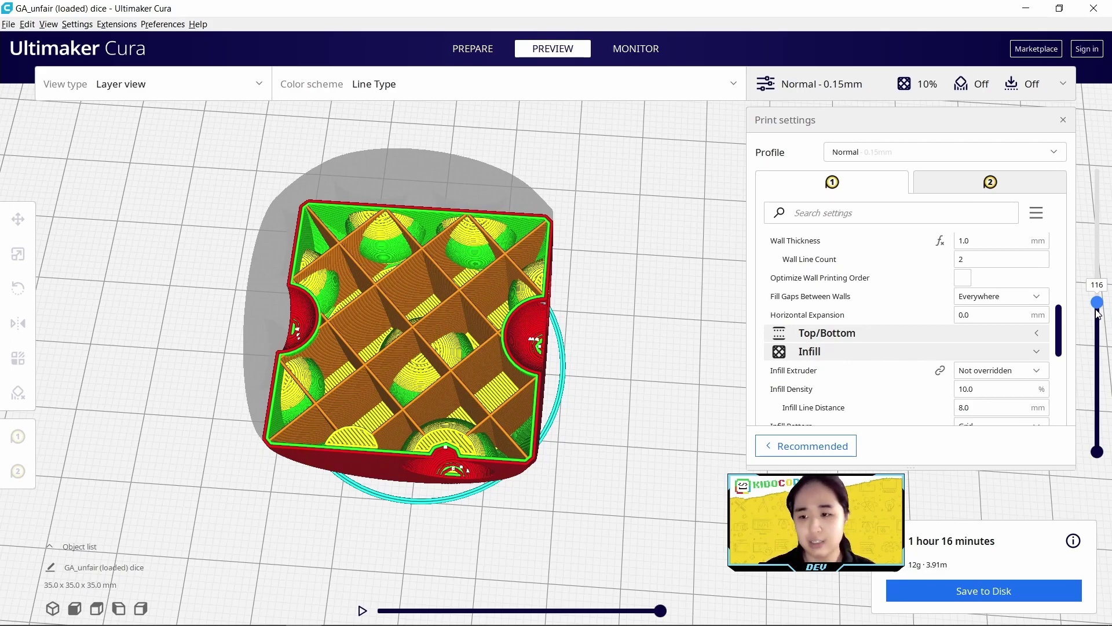
{"action": "left_click_drag", "start_coordinate": [1099, 312], "coordinate": [1096, 162]}
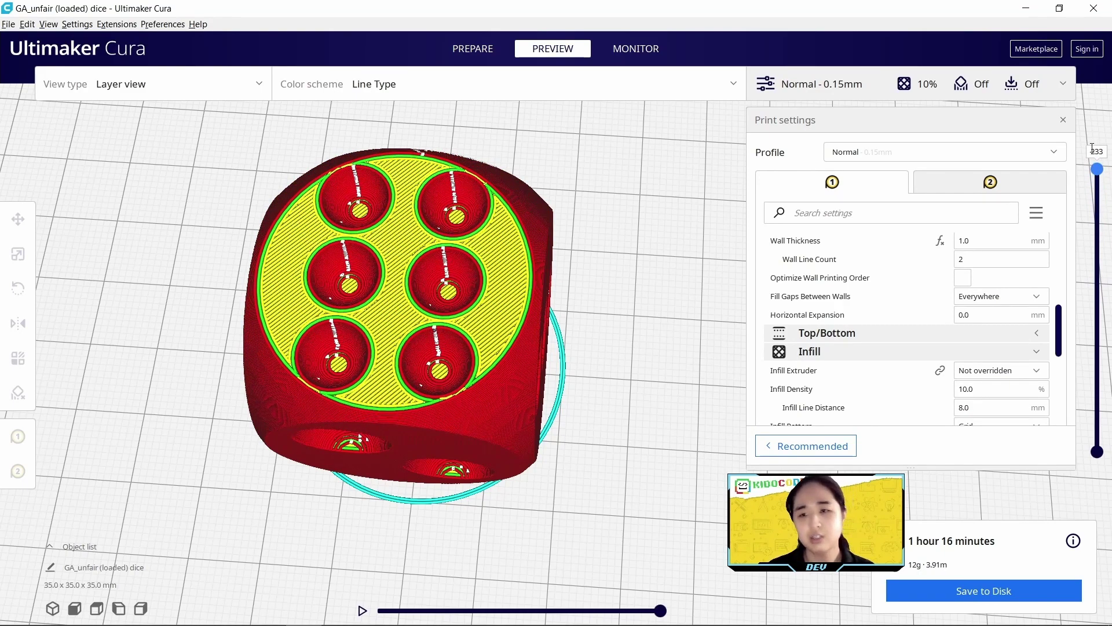
Return to the prepare stage and examine the mesh type options in the dice's per-model settings
{"action": "left_click", "coordinate": [485, 47]}
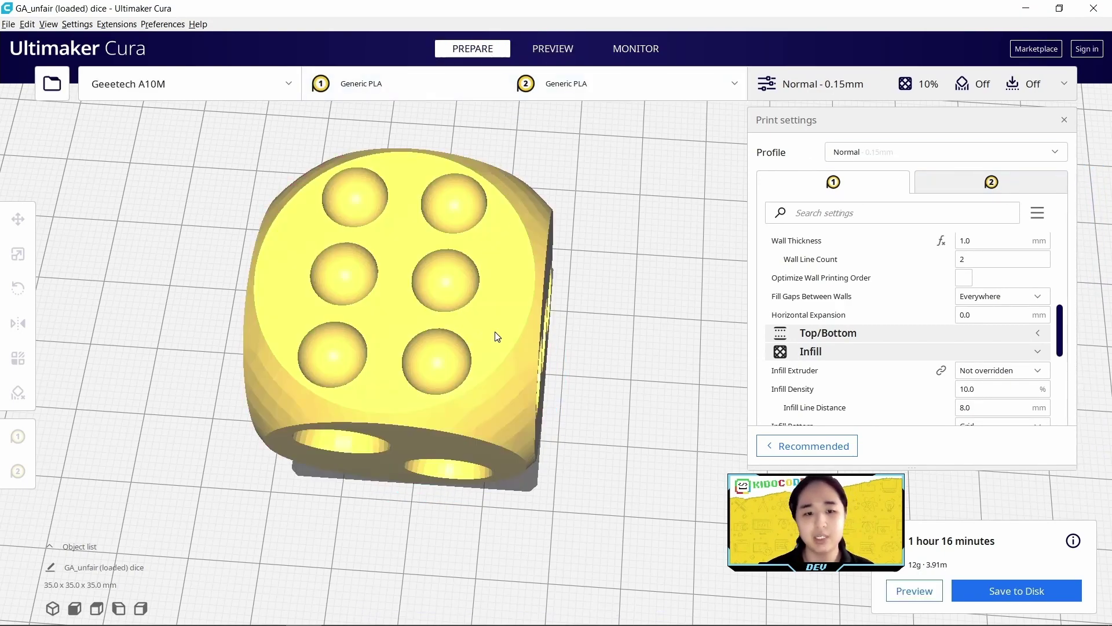
{"action": "right_click_drag", "start_coordinate": [503, 304], "coordinate": [513, 277]}
{"action": "left_click", "coordinate": [364, 316]}
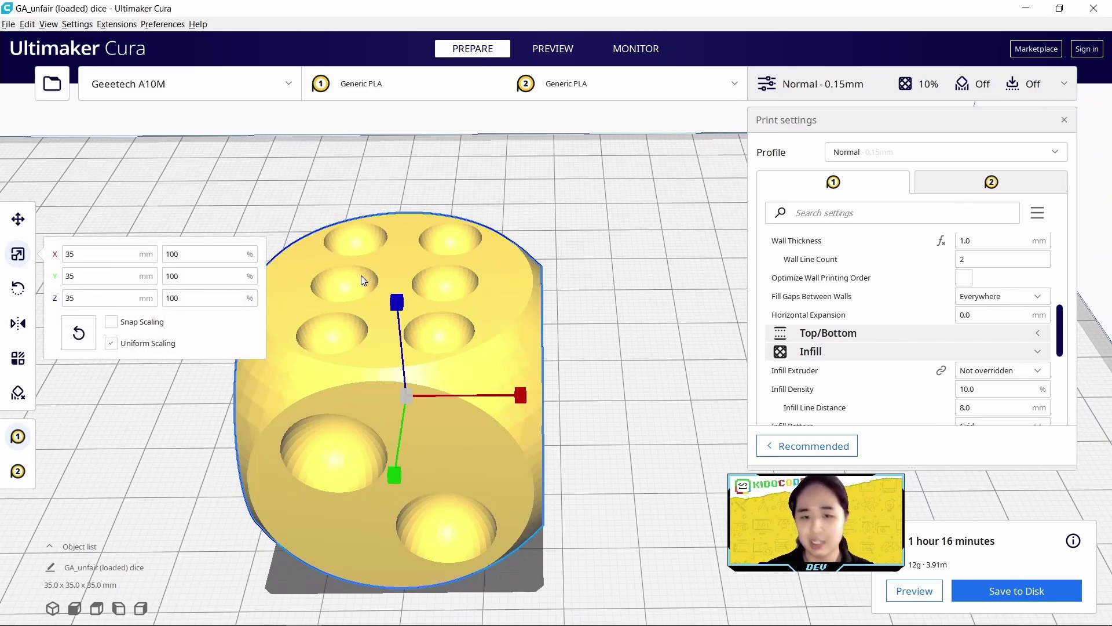
{"action": "left_click", "coordinate": [601, 314]}
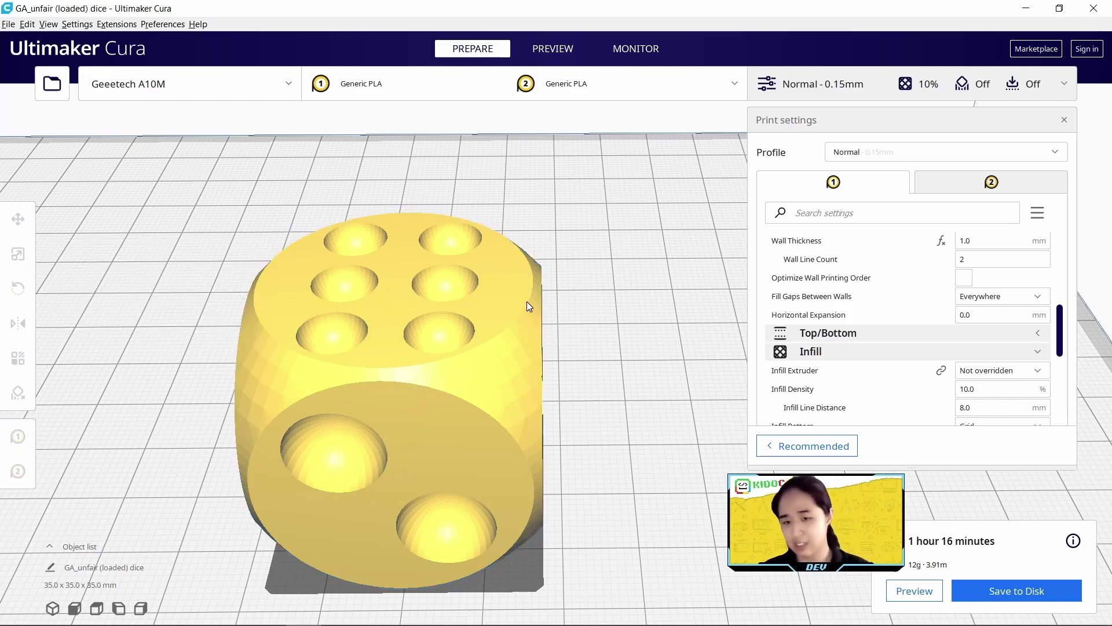
{"action": "left_click", "coordinate": [342, 338]}
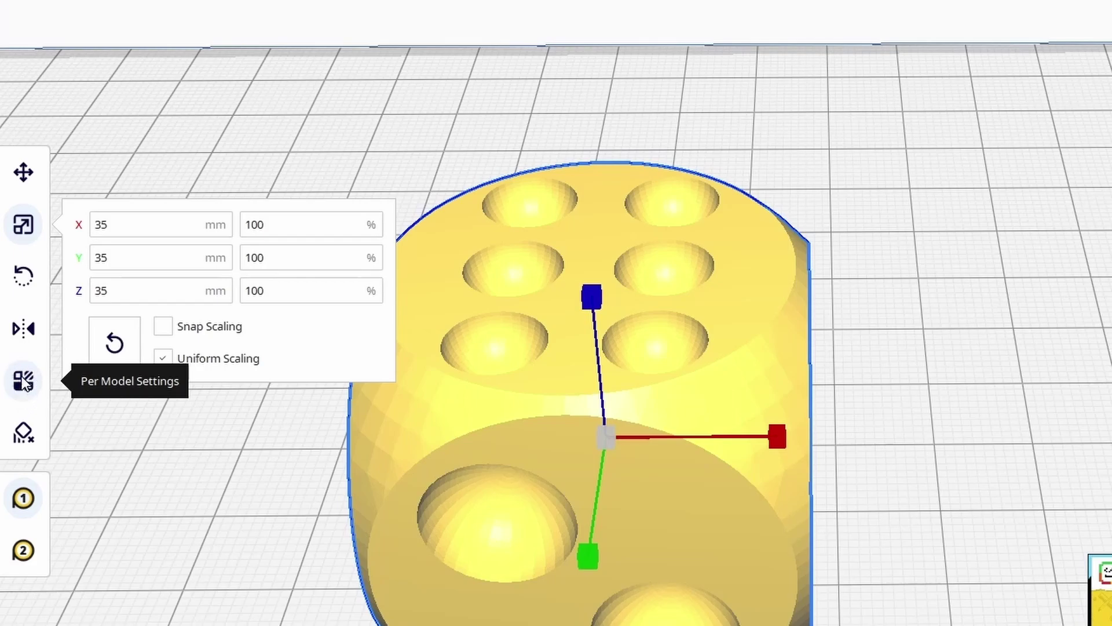
{"action": "left_click", "coordinate": [22, 384]}
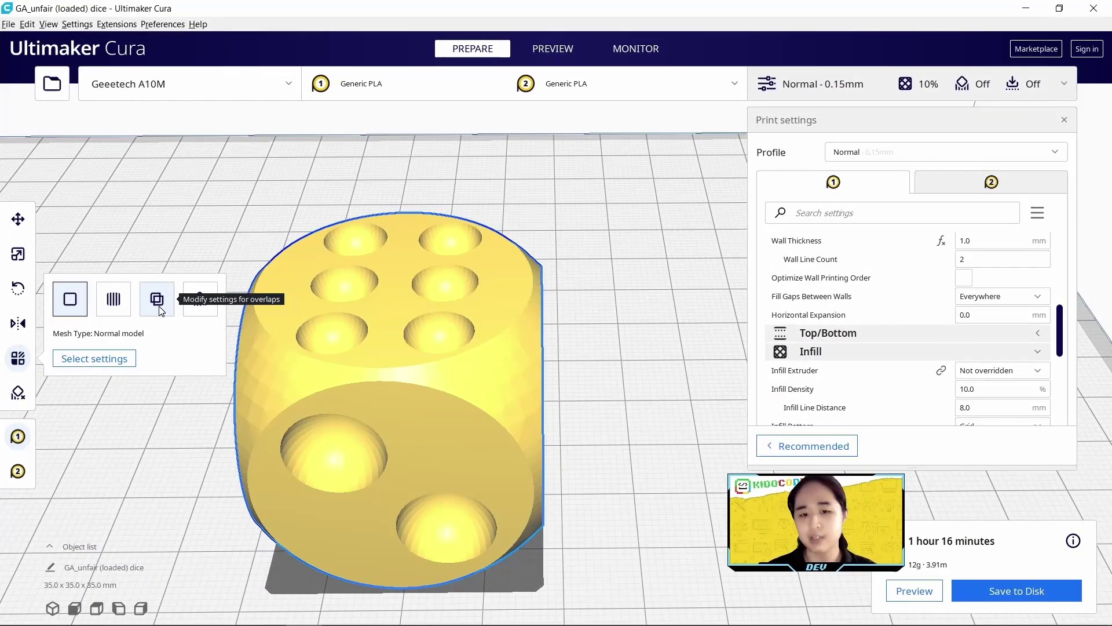
{"action": "left_click", "coordinate": [601, 337]}
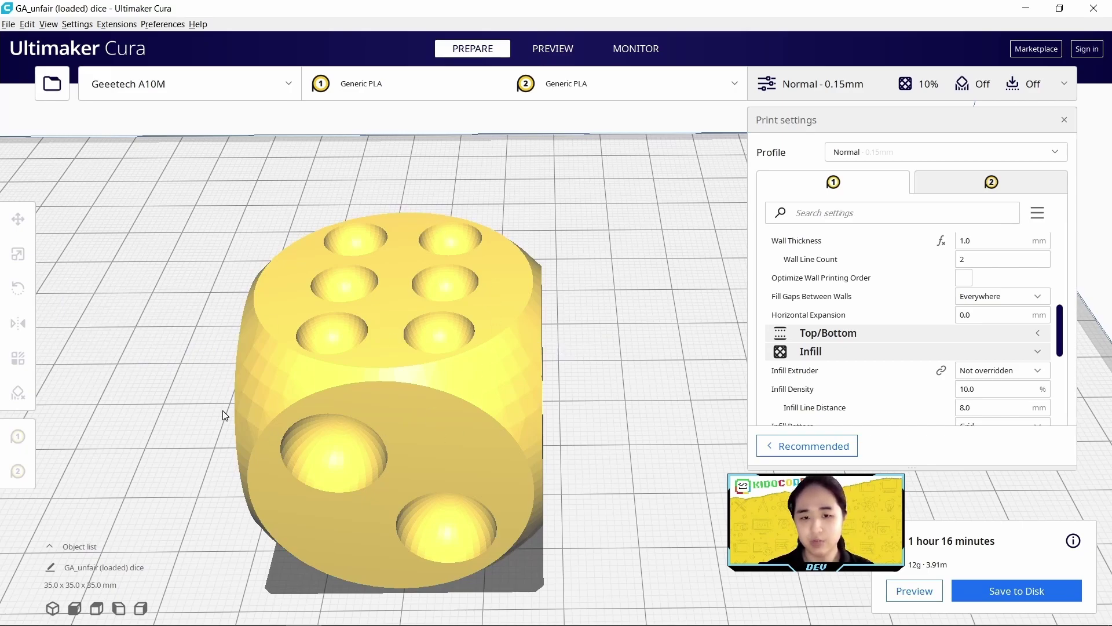
{"action": "scroll", "coordinate": [425, 273], "scroll_direction": "down", "scroll_amount": 10}
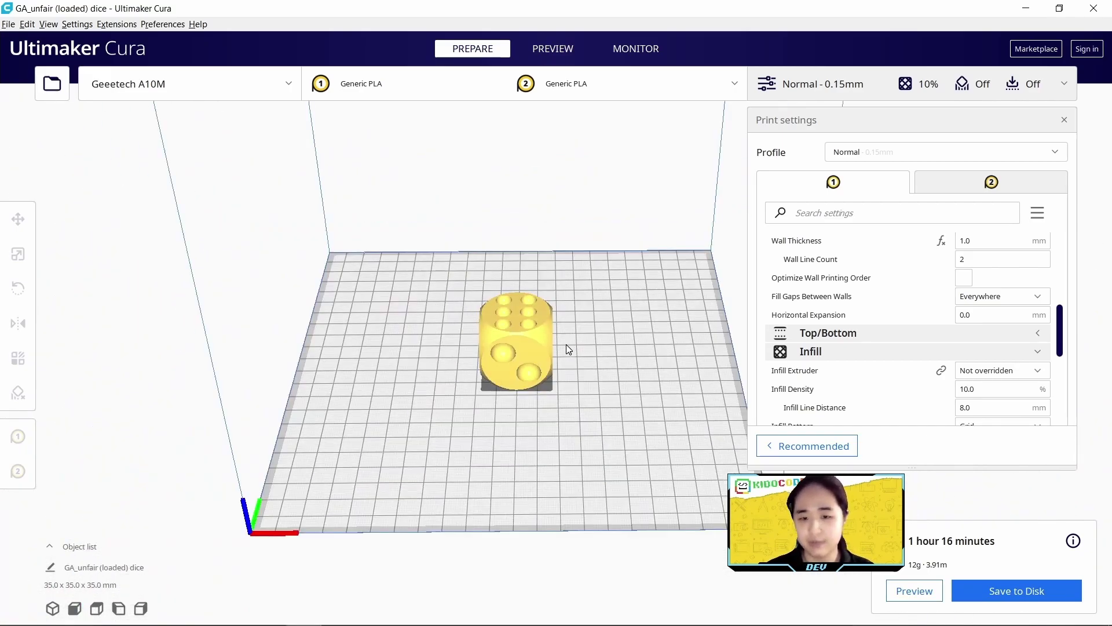
Switch to the Tinkercad dice design and place a solid red box on the workplane beside the dice
{"action": "scroll", "coordinate": [569, 347], "scroll_direction": "up", "scroll_amount": 2}
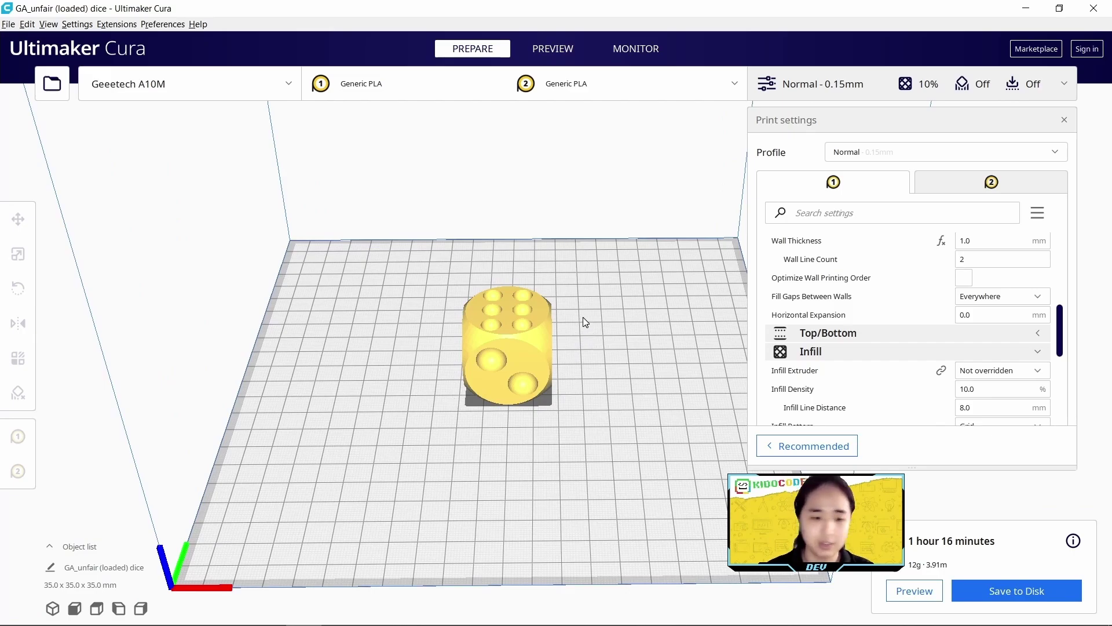
{"action": "mouse_move", "coordinate": [160, 612]}
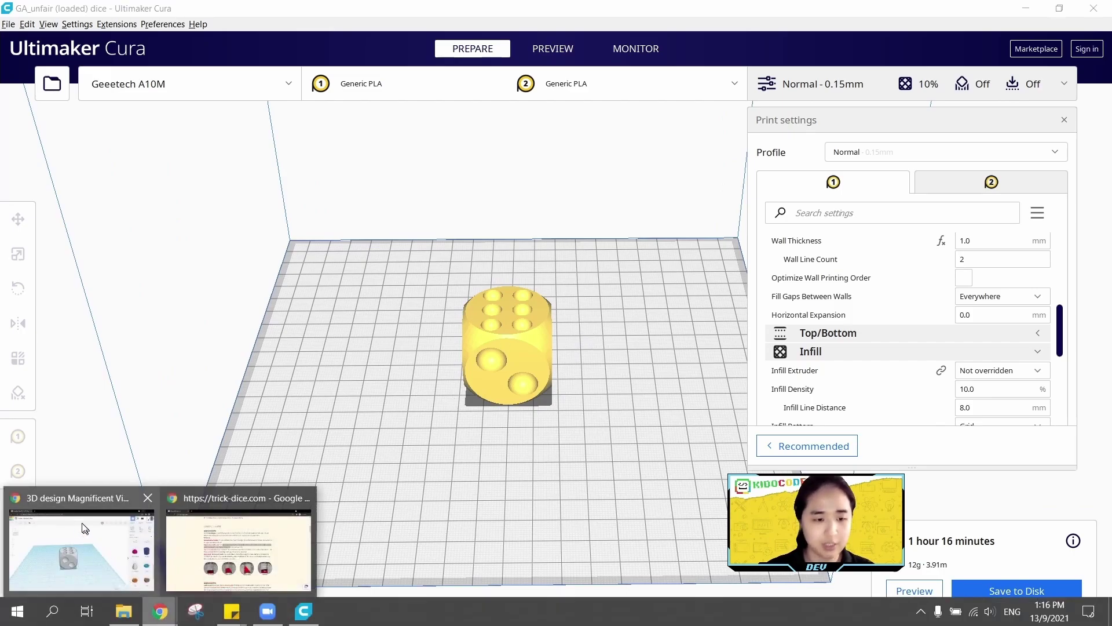
{"action": "left_click", "coordinate": [91, 511]}
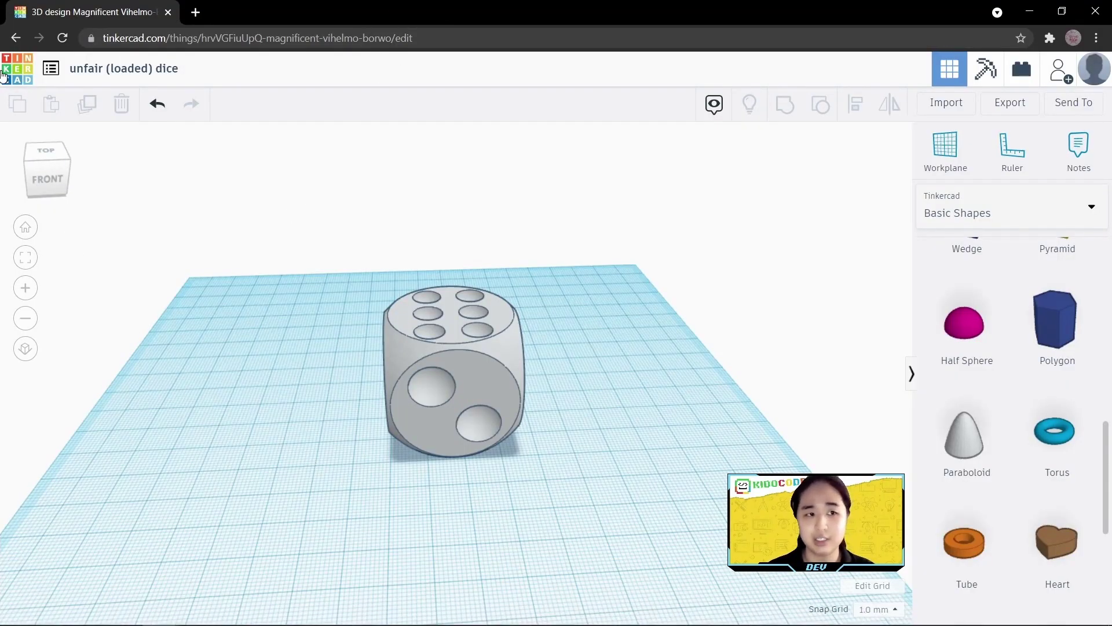
{"action": "scroll", "coordinate": [981, 280], "scroll_direction": "up", "scroll_amount": 5}
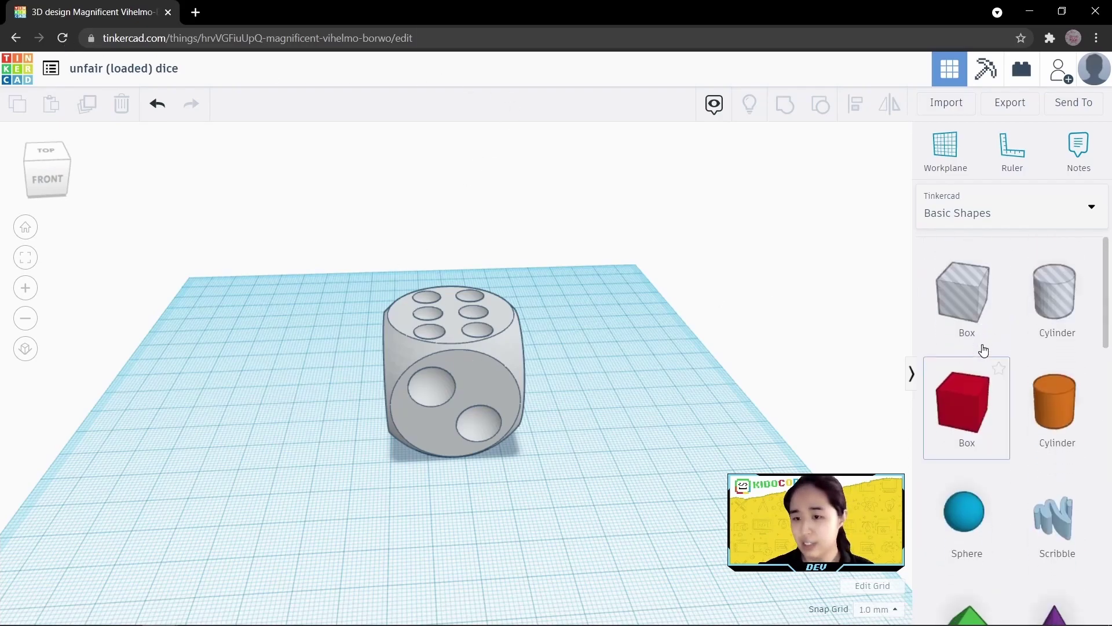
{"action": "left_click_drag", "start_coordinate": [967, 402], "coordinate": [614, 415]}
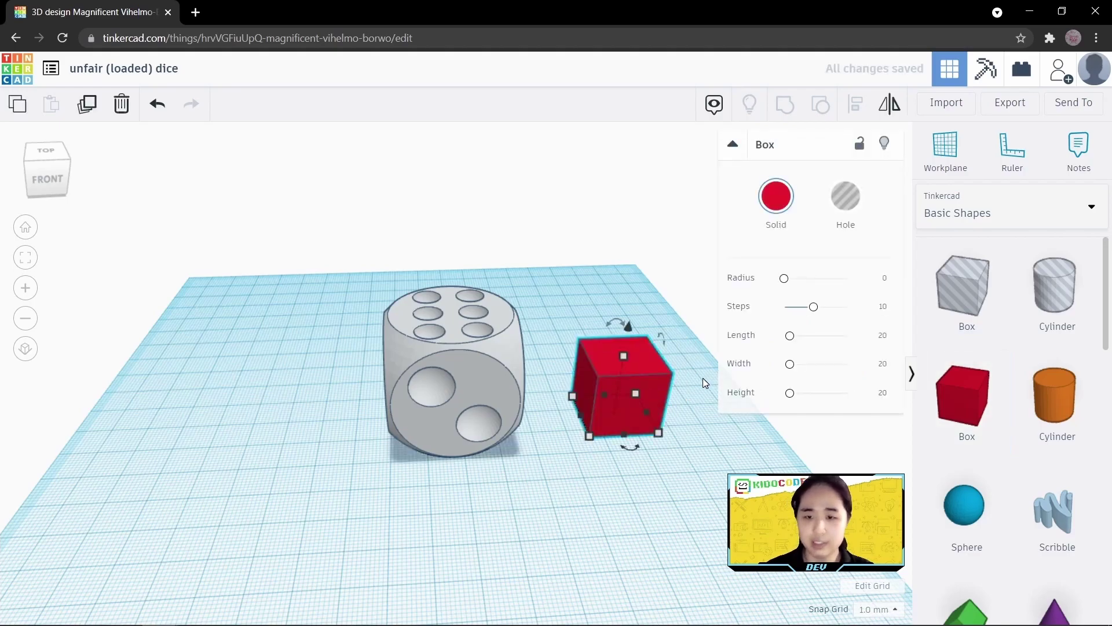
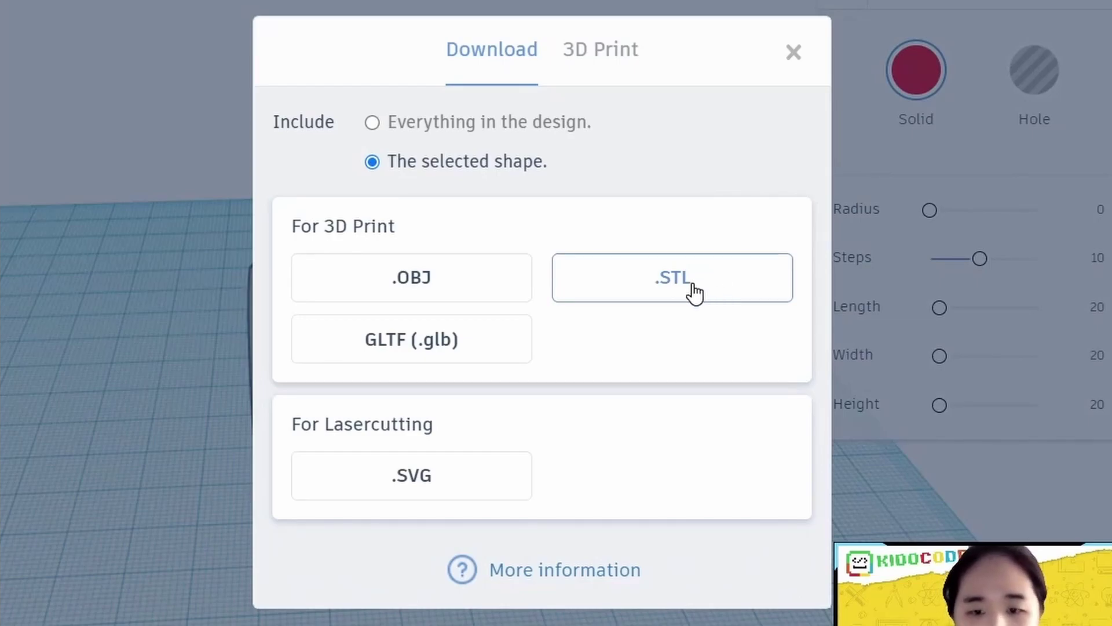
Export only the selected box as an STL file and check it in the browser's downloads list
{"action": "left_click", "coordinate": [667, 290]}
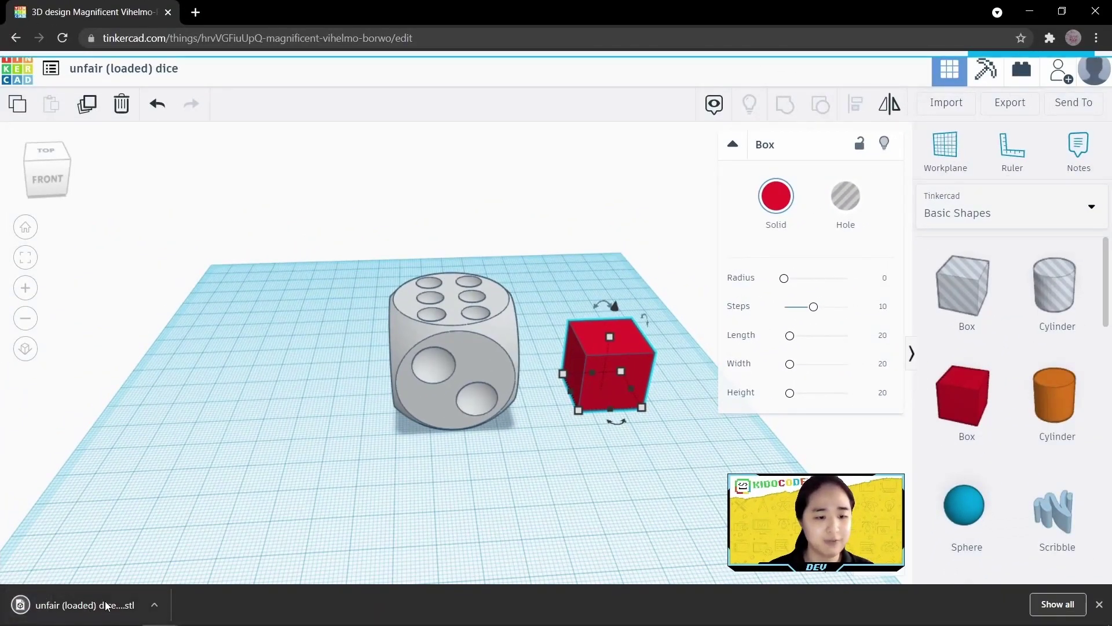
{"action": "left_click", "coordinate": [1043, 605]}
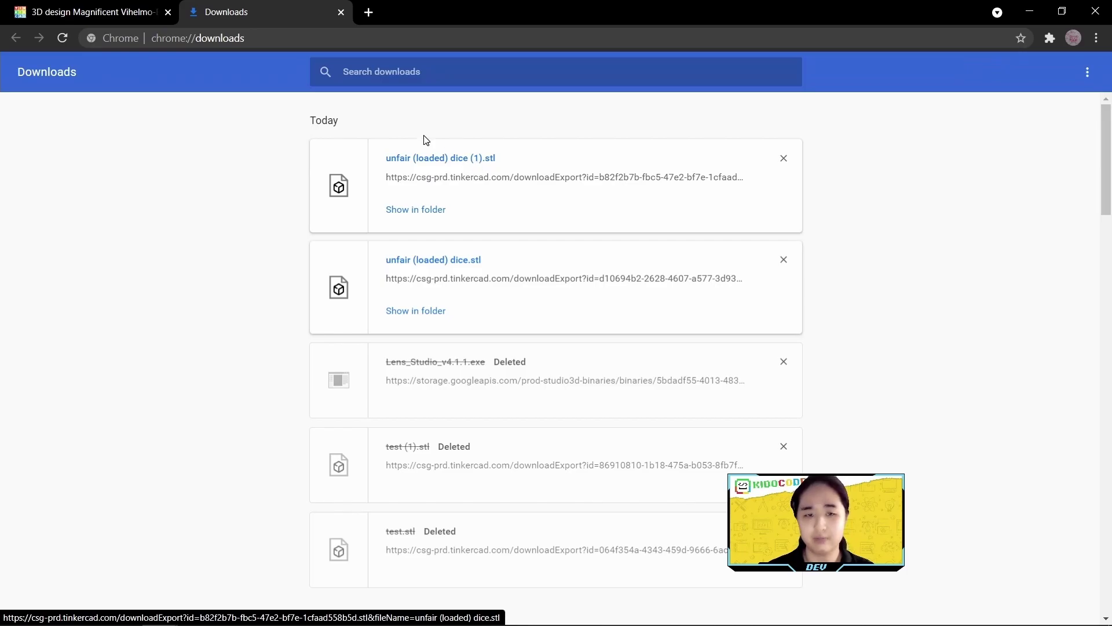
{"action": "left_click", "coordinate": [342, 13]}
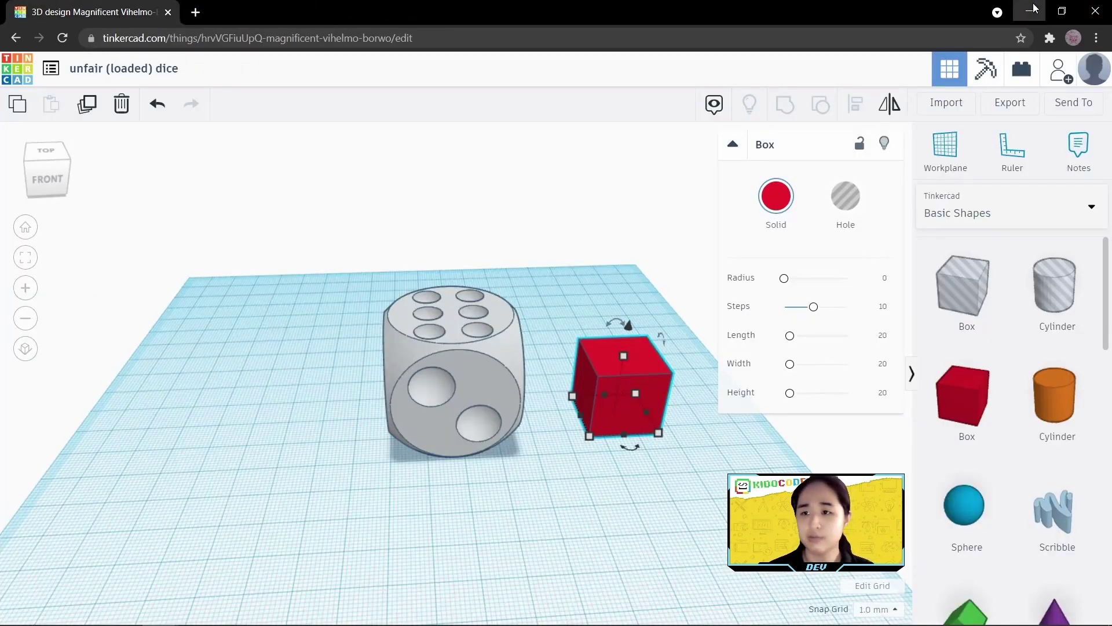
Import the file "unfair (loaded) dice (1)" from the Downloads folder onto the Cura build plate
{"action": "left_click", "coordinate": [1032, 10]}
{"action": "left_click", "coordinate": [124, 619]}
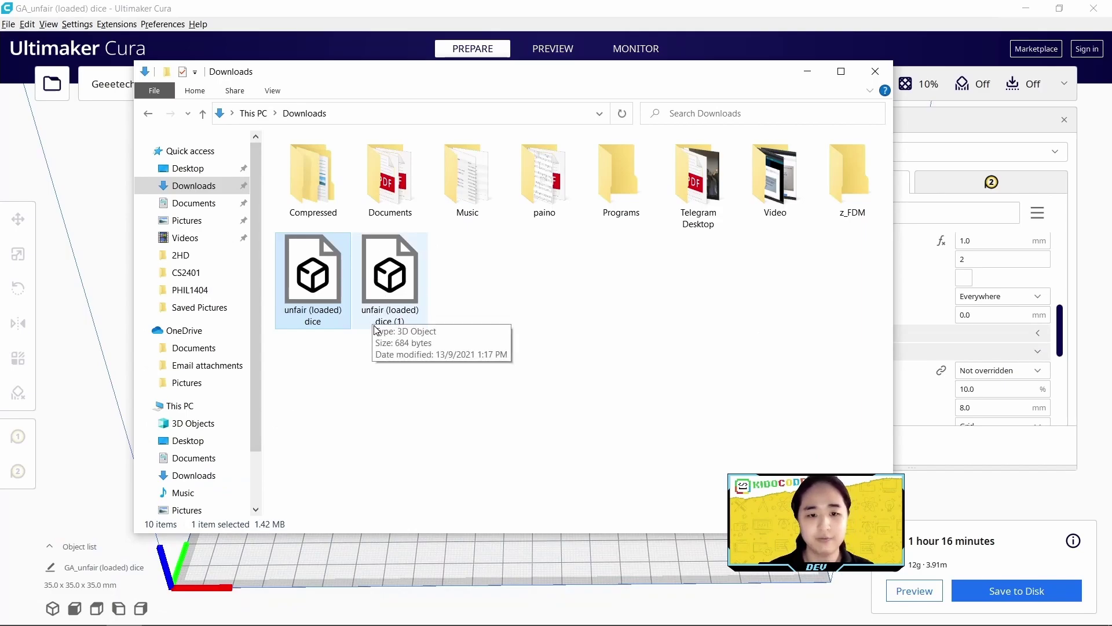
{"action": "left_click", "coordinate": [413, 285]}
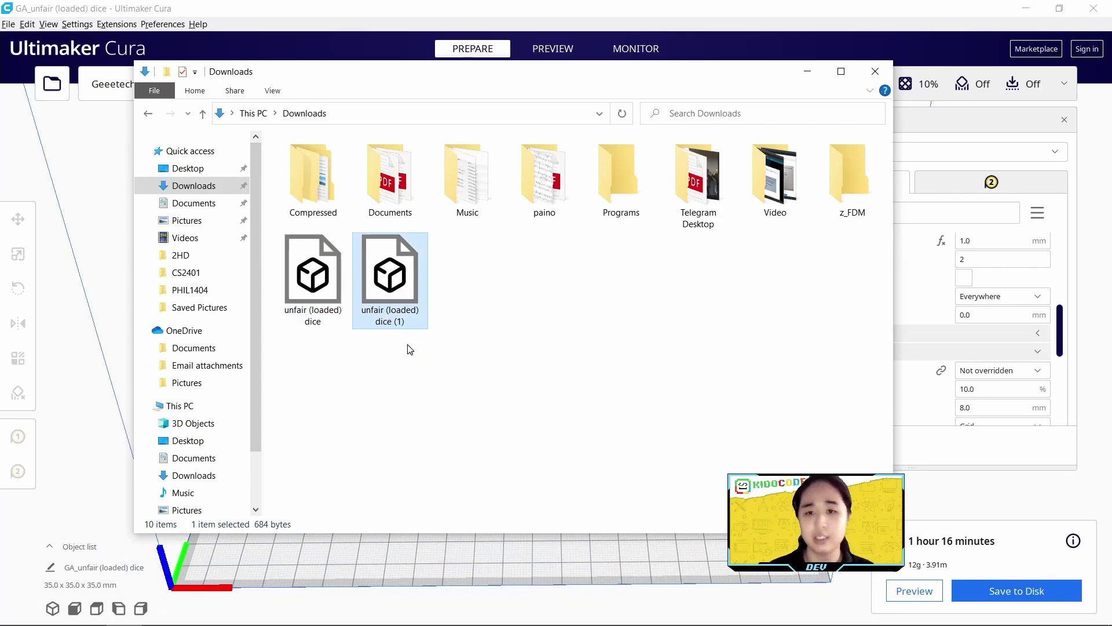
{"action": "left_click_drag", "start_coordinate": [399, 279], "coordinate": [99, 318]}
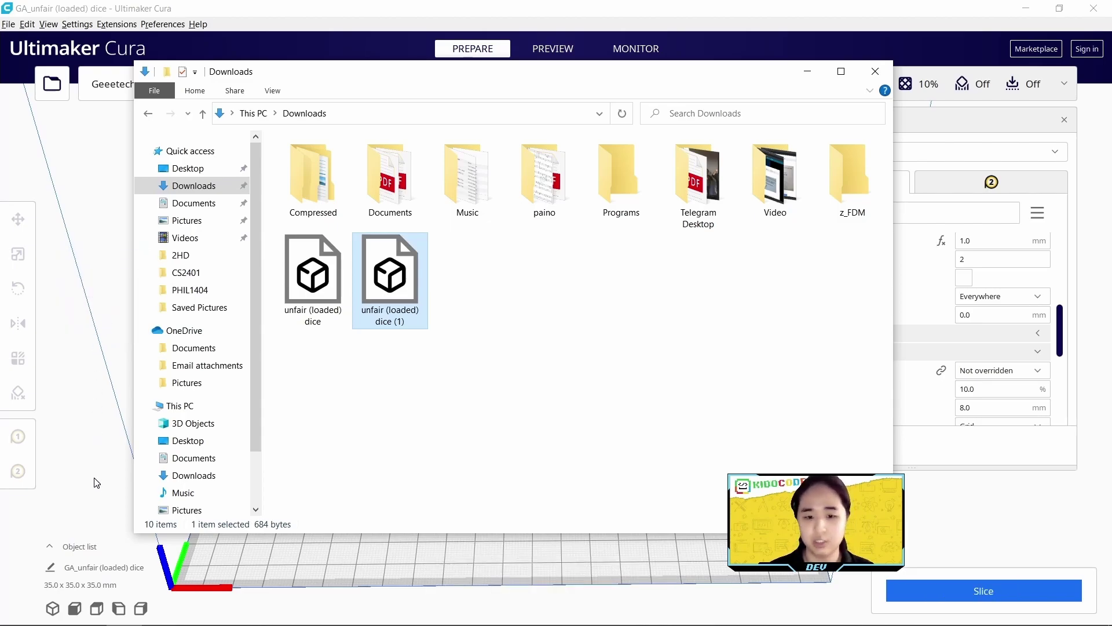
{"action": "left_click", "coordinate": [94, 479]}
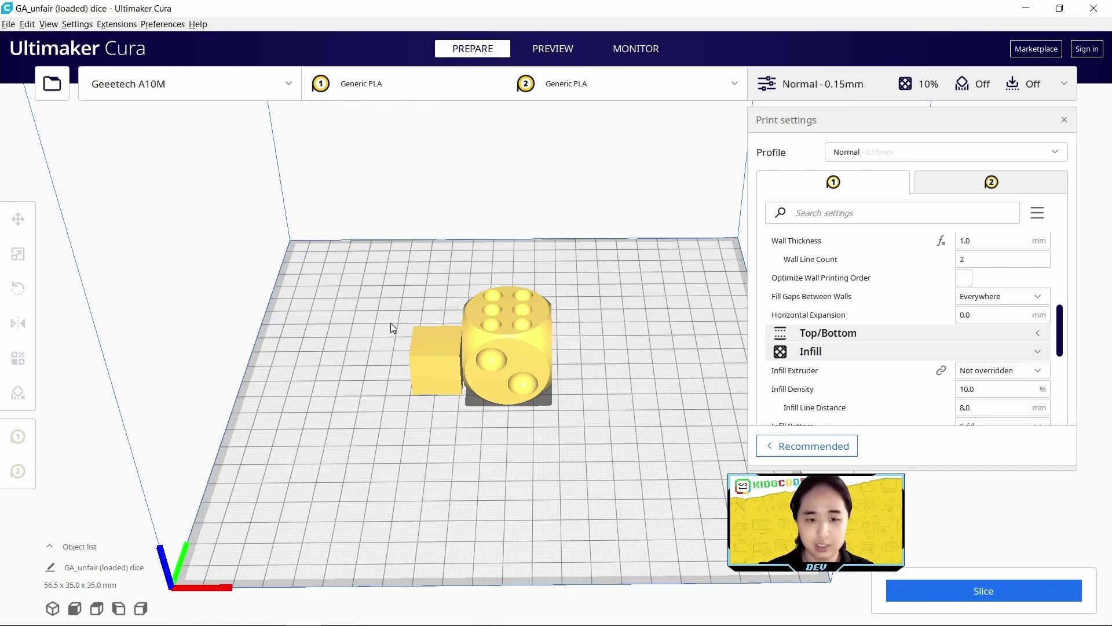
Compare the sizes of the box and the dice, and scale the box uniformly to 36 mm
{"action": "left_click", "coordinate": [436, 356]}
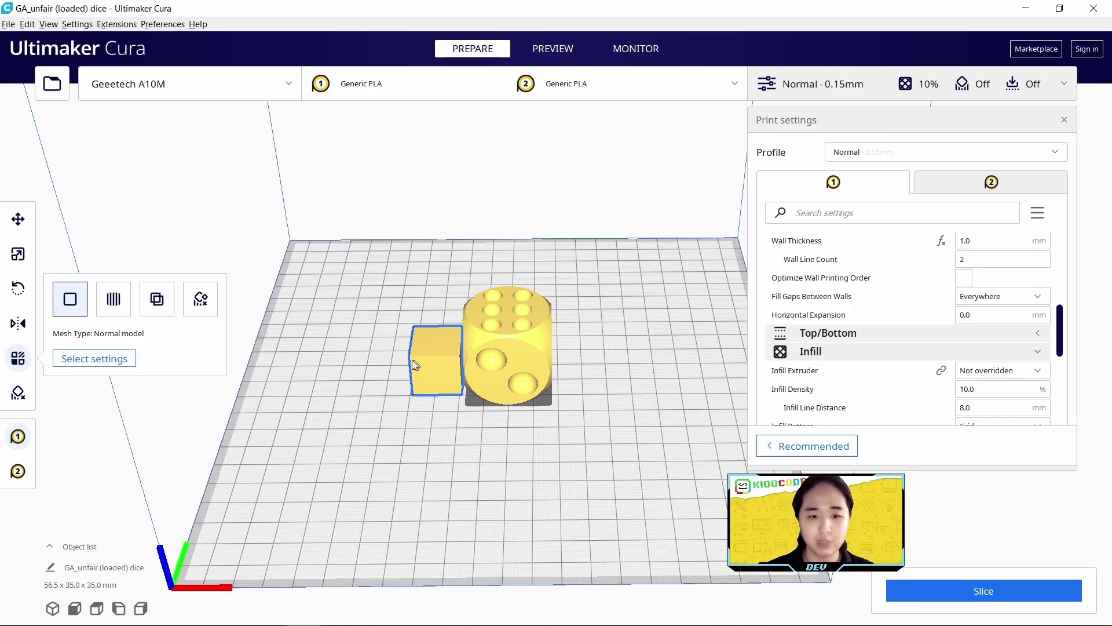
{"action": "left_click", "coordinate": [18, 258]}
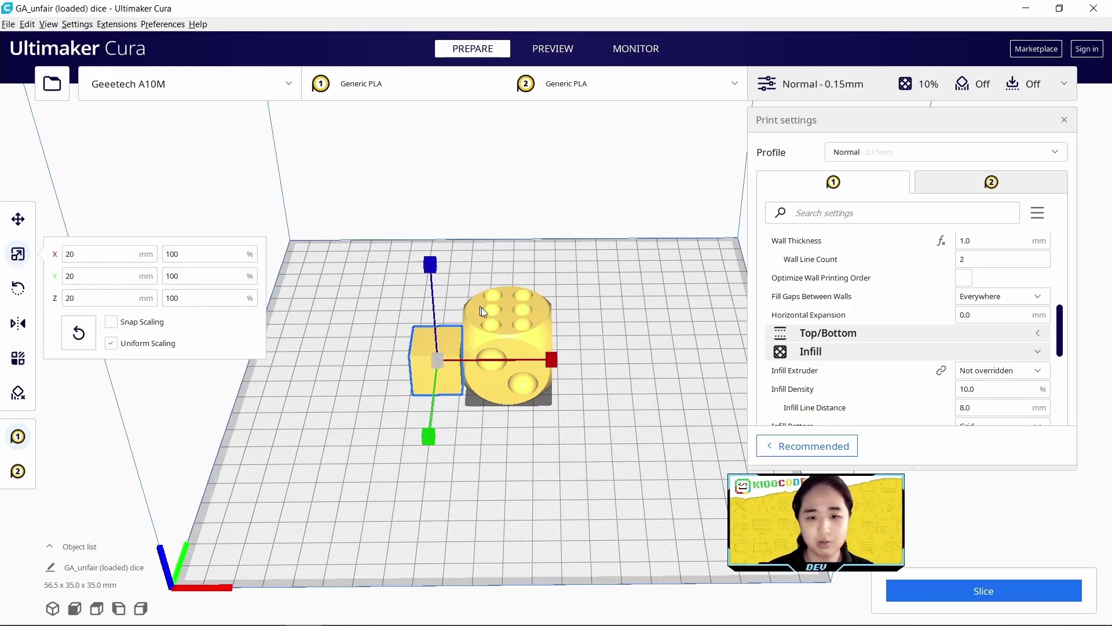
{"action": "left_click", "coordinate": [535, 380]}
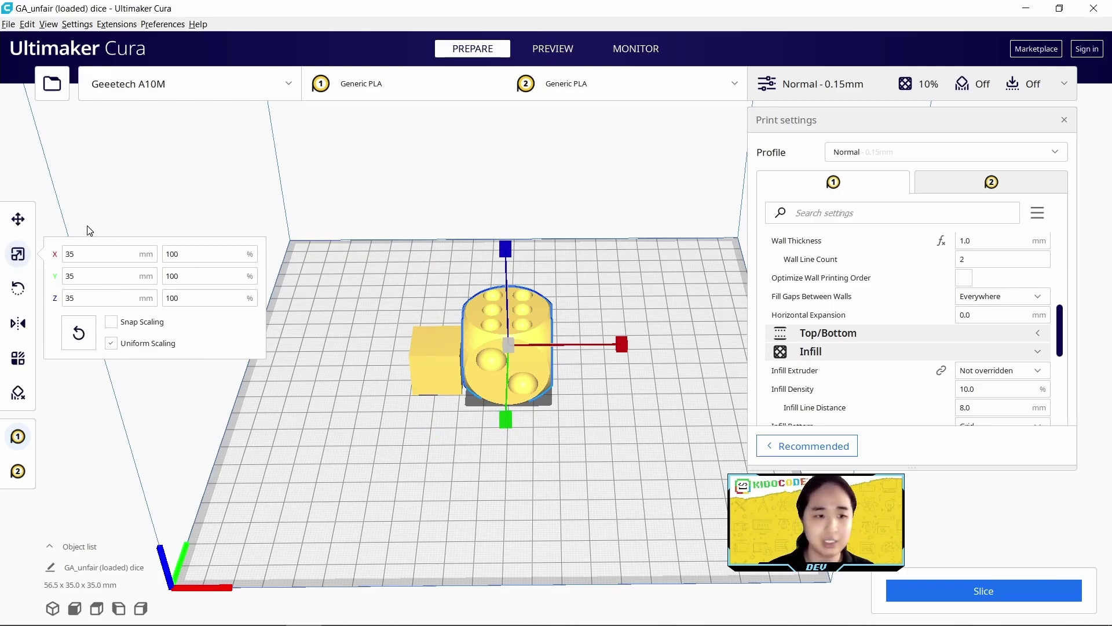
{"action": "left_click", "coordinate": [443, 337]}
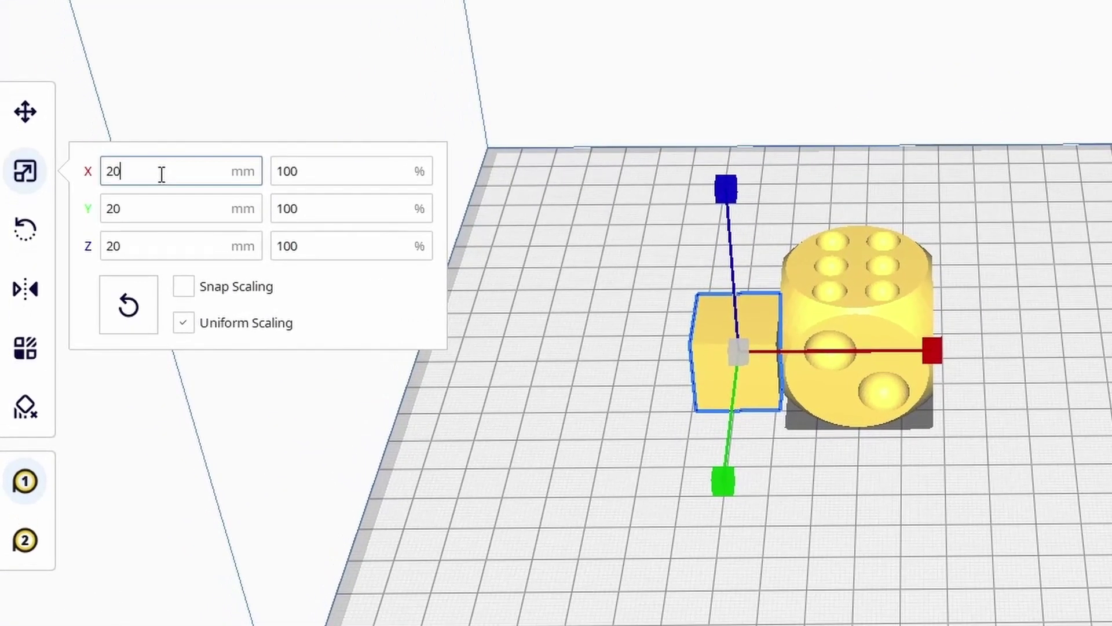
{"action": "double_click", "coordinate": [98, 255]}
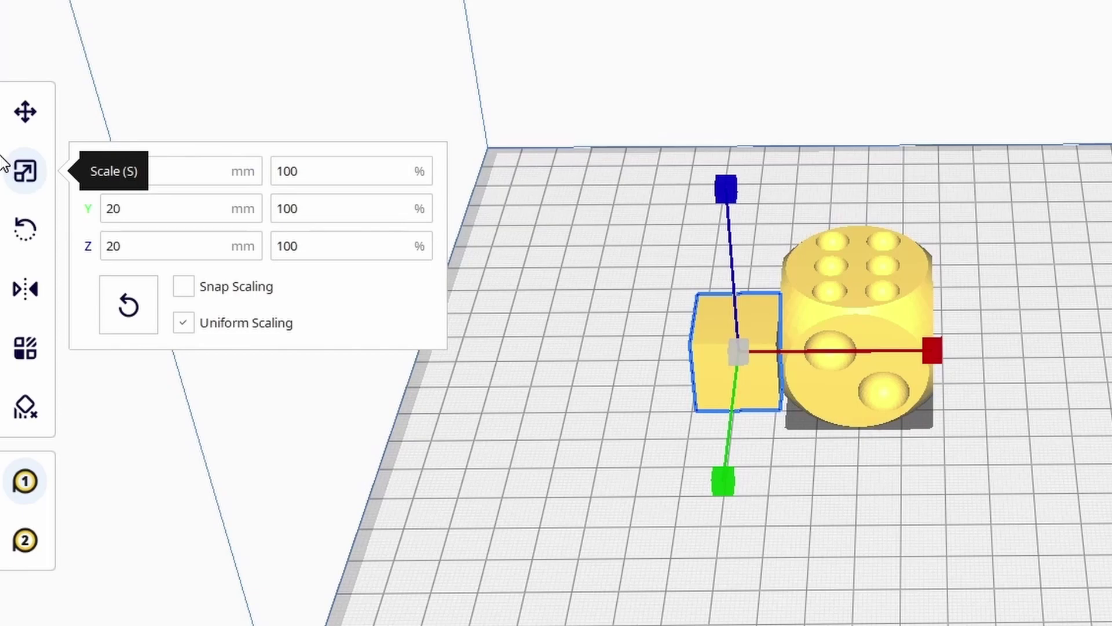
{"action": "type", "text": "36"}
{"action": "key", "text": "Return"}
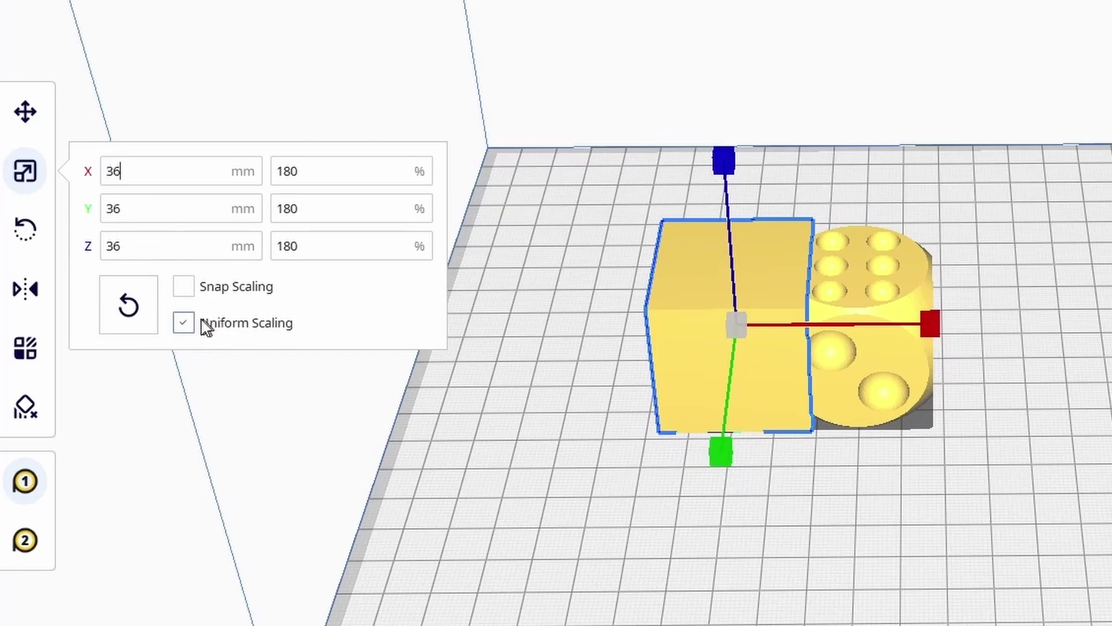
Turn off uniform scaling for the box and set its Z height to 10 mm
{"action": "left_click", "coordinate": [143, 176]}
{"action": "left_click", "coordinate": [141, 213]}
{"action": "left_click", "coordinate": [142, 247]}
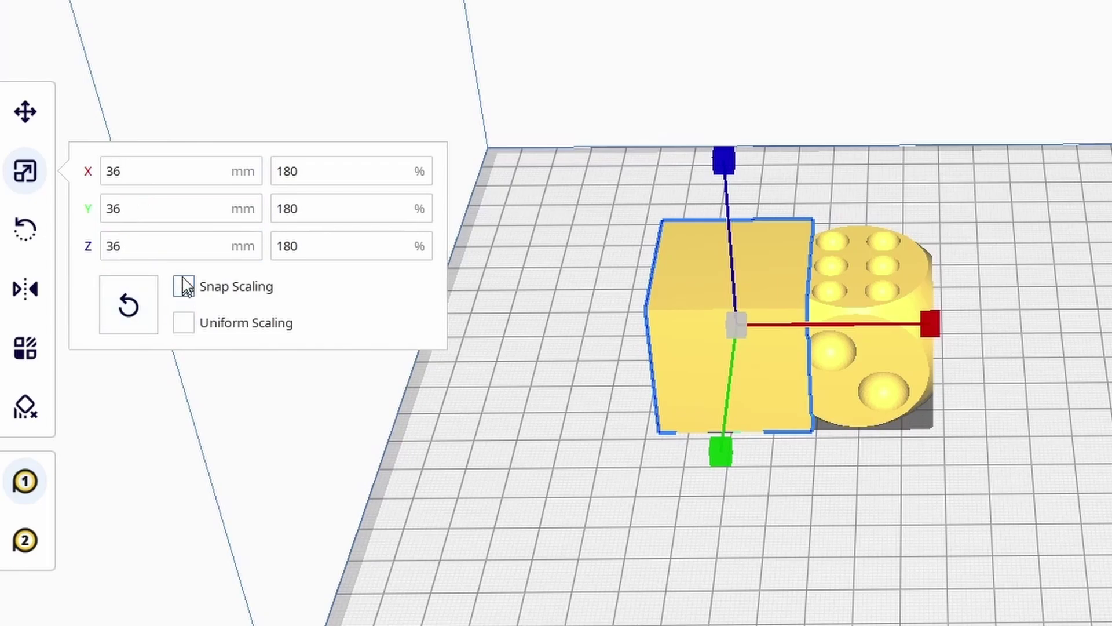
{"action": "key", "text": "ctrl+a"}
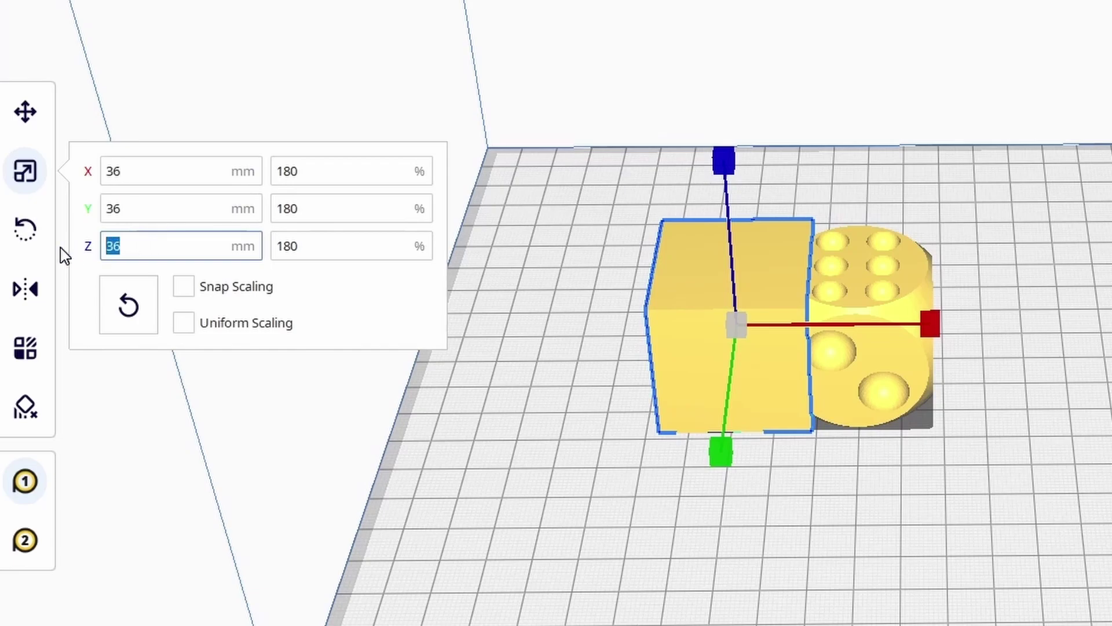
{"action": "type", "text": "10"}
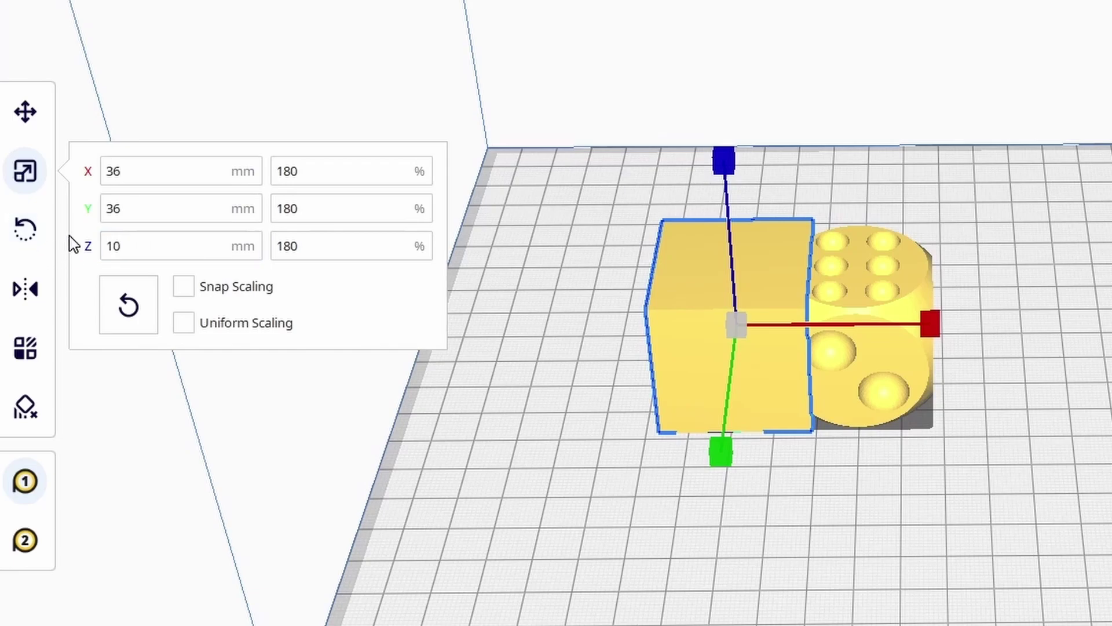
{"action": "key", "text": "Return"}
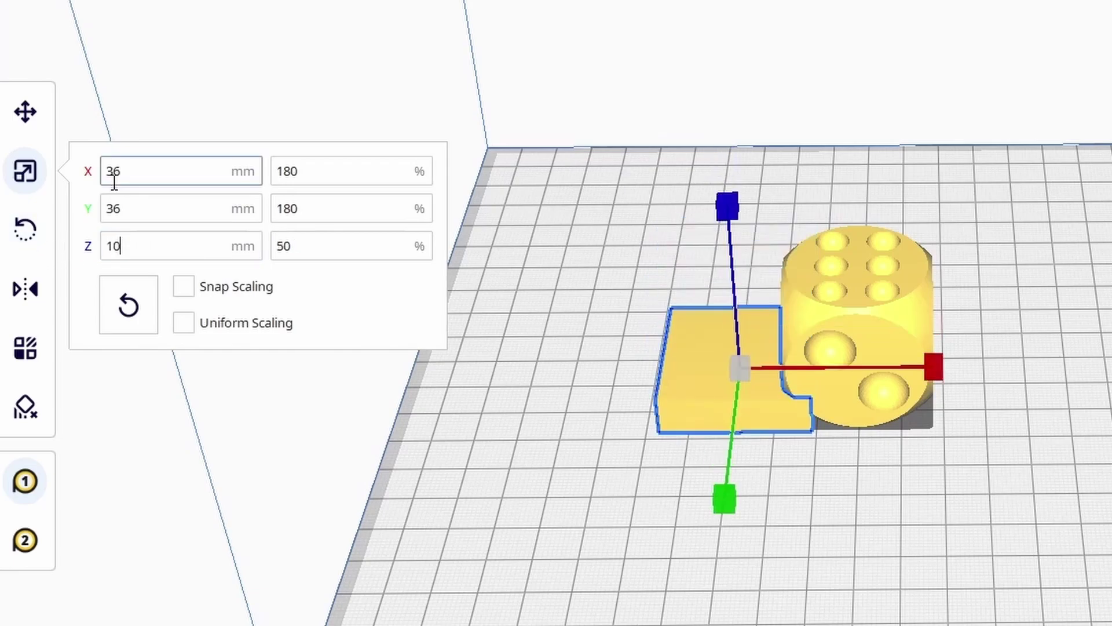
{"action": "left_click", "coordinate": [864, 457]}
{"action": "right_click_drag", "start_coordinate": [896, 557], "coordinate": [909, 526]}
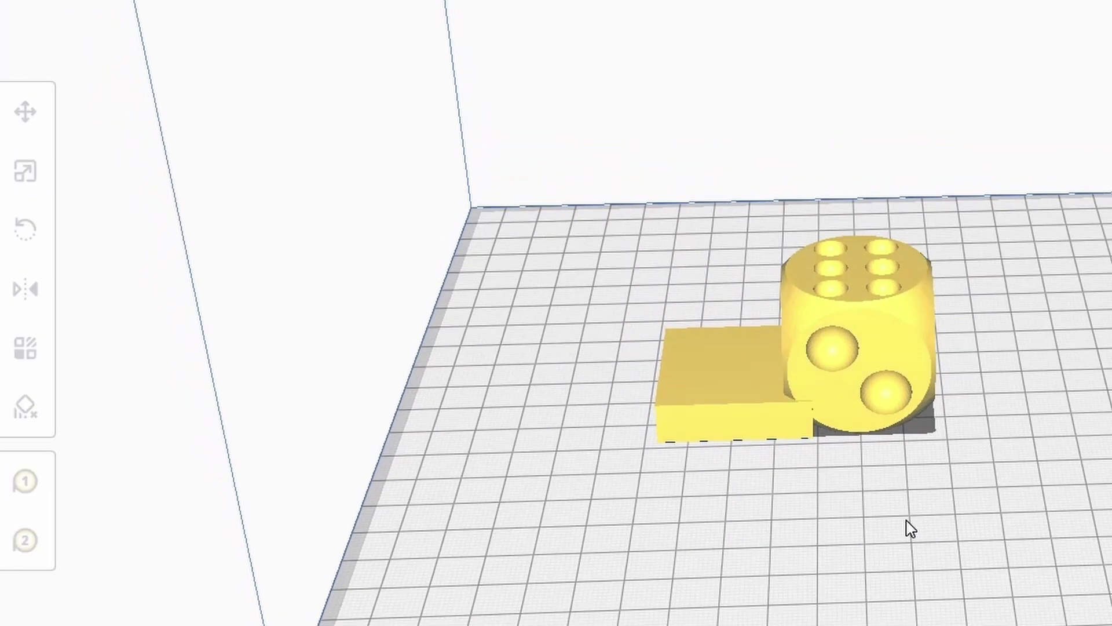
Move the flattened box to X 0 mm so that it overlaps the base of the dice
{"action": "left_click", "coordinate": [742, 402]}
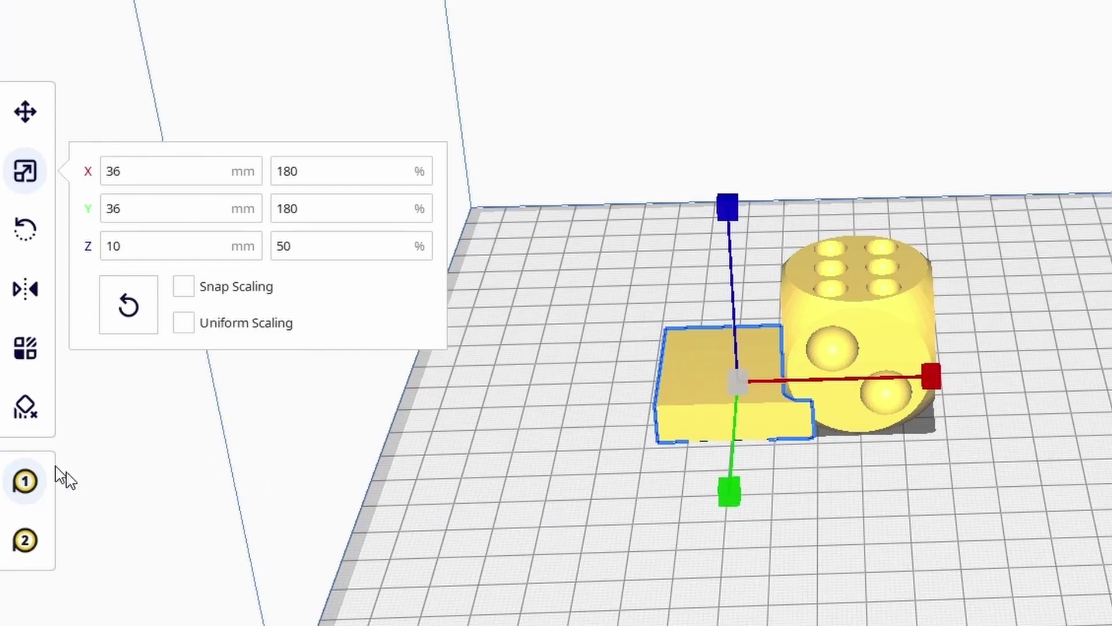
{"action": "left_click", "coordinate": [553, 435]}
{"action": "left_click", "coordinate": [684, 380]}
{"action": "left_click", "coordinate": [25, 112]}
{"action": "left_click_drag", "start_coordinate": [182, 114], "coordinate": [1, 114]}
{"action": "type", "text": "0"}
{"action": "key", "text": "Return"}
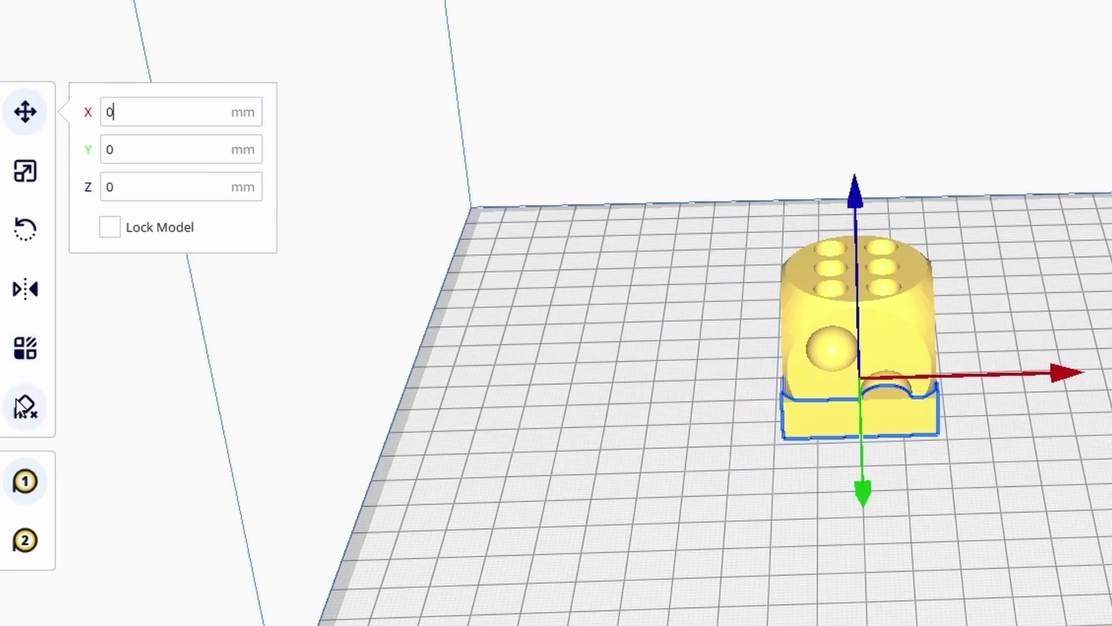
Set the box's mesh type to modify settings for overlaps, using the Cutting mesh option
{"action": "left_click", "coordinate": [22, 359]}
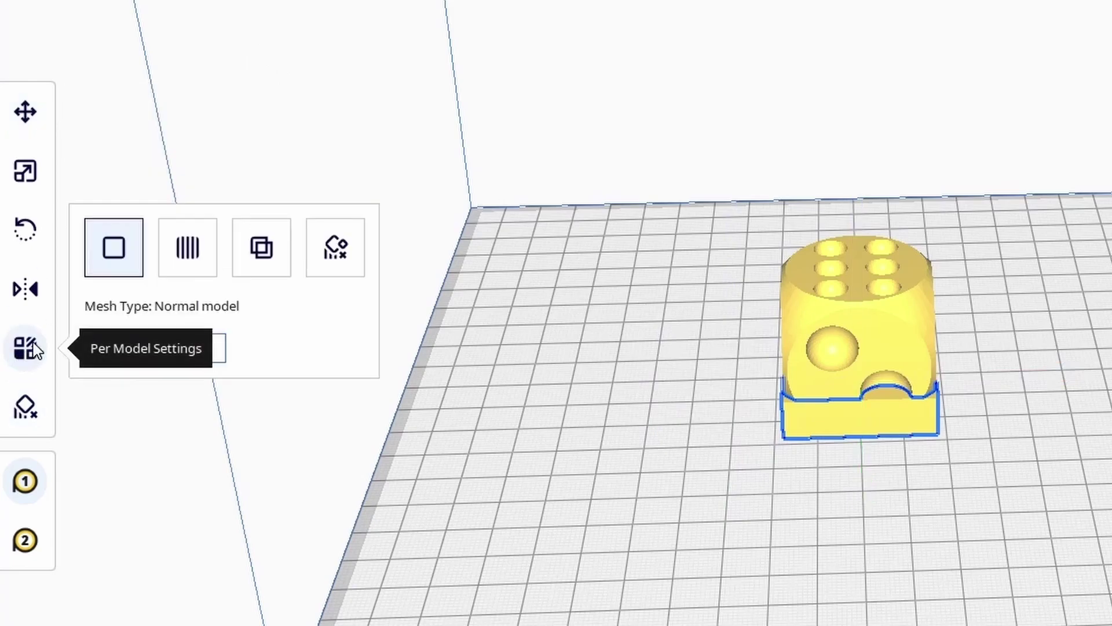
{"action": "left_click", "coordinate": [262, 255]}
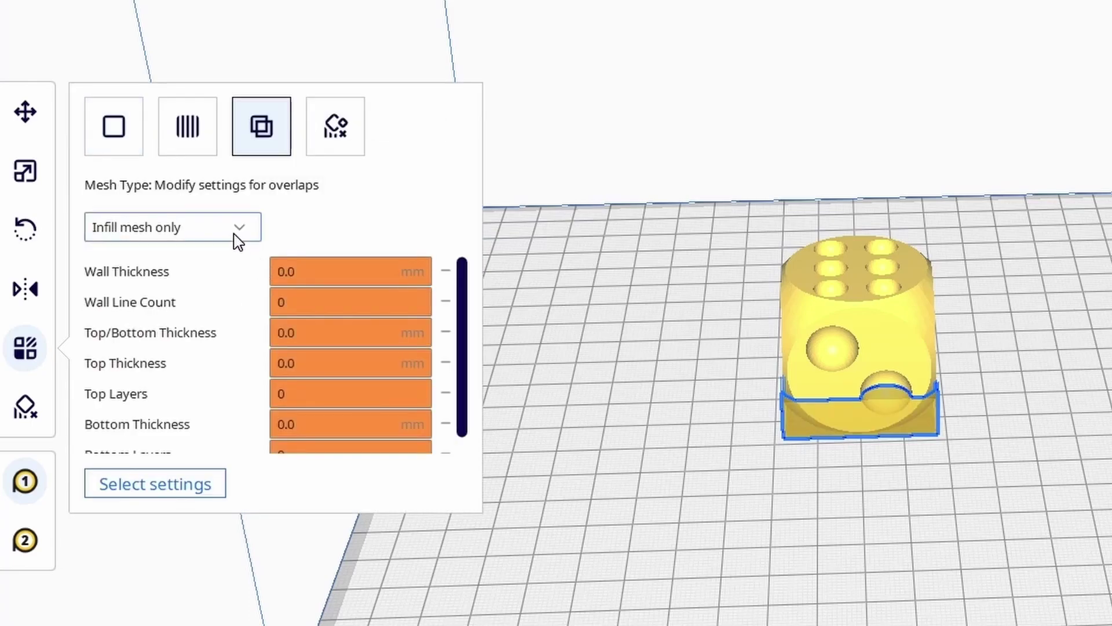
{"action": "left_click", "coordinate": [157, 239]}
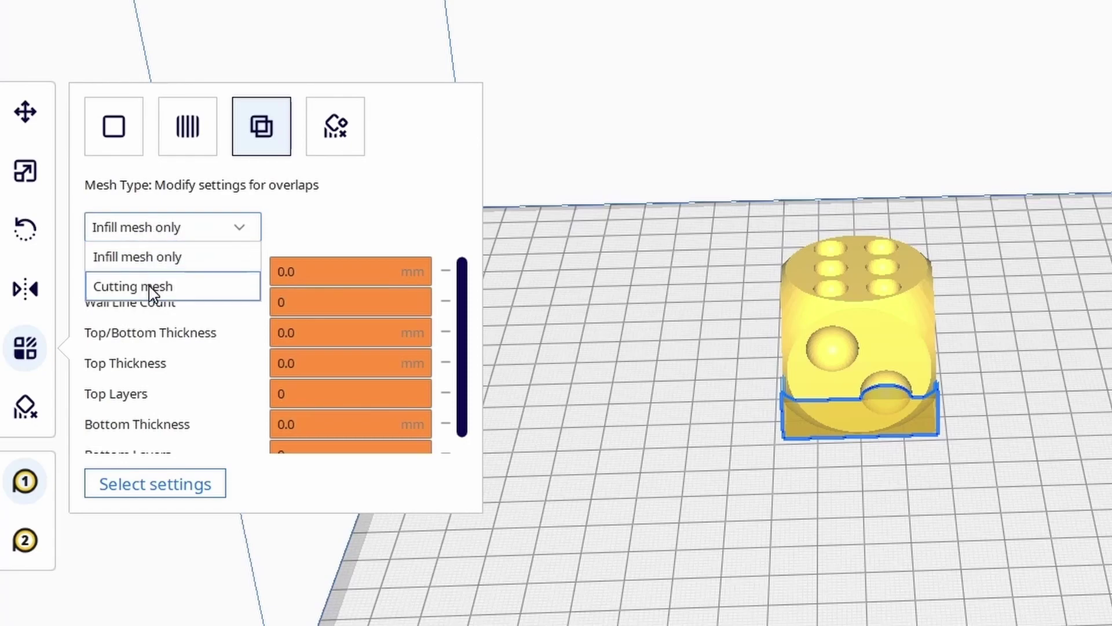
{"action": "left_click", "coordinate": [153, 288]}
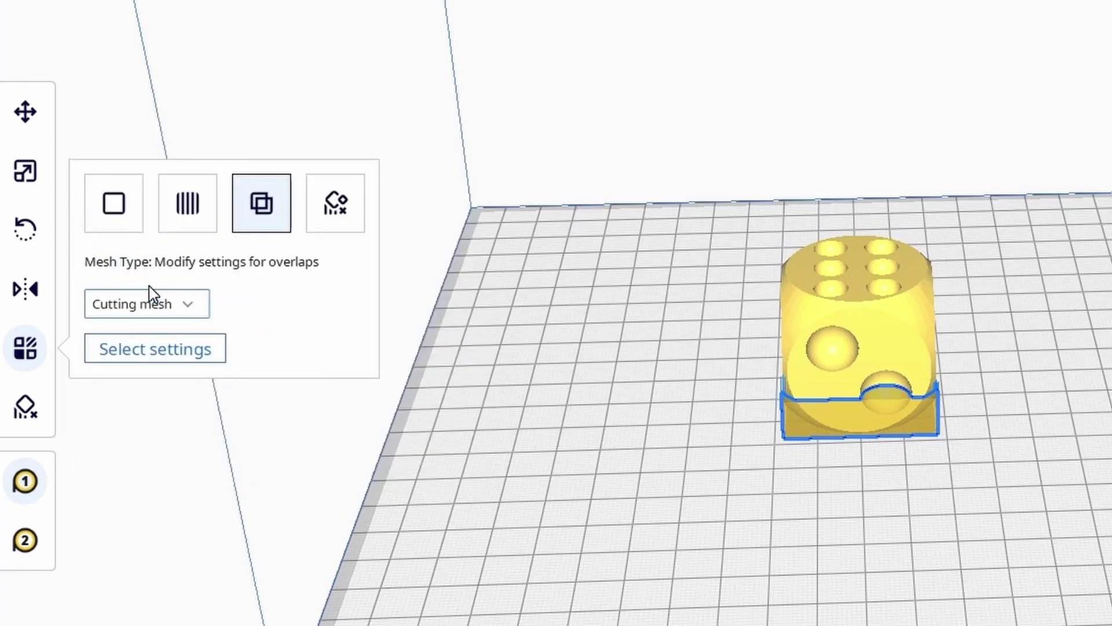
Add Wall Thickness and Wall Line Count to the settings customized for the box's cutting mesh
{"action": "left_click", "coordinate": [155, 349]}
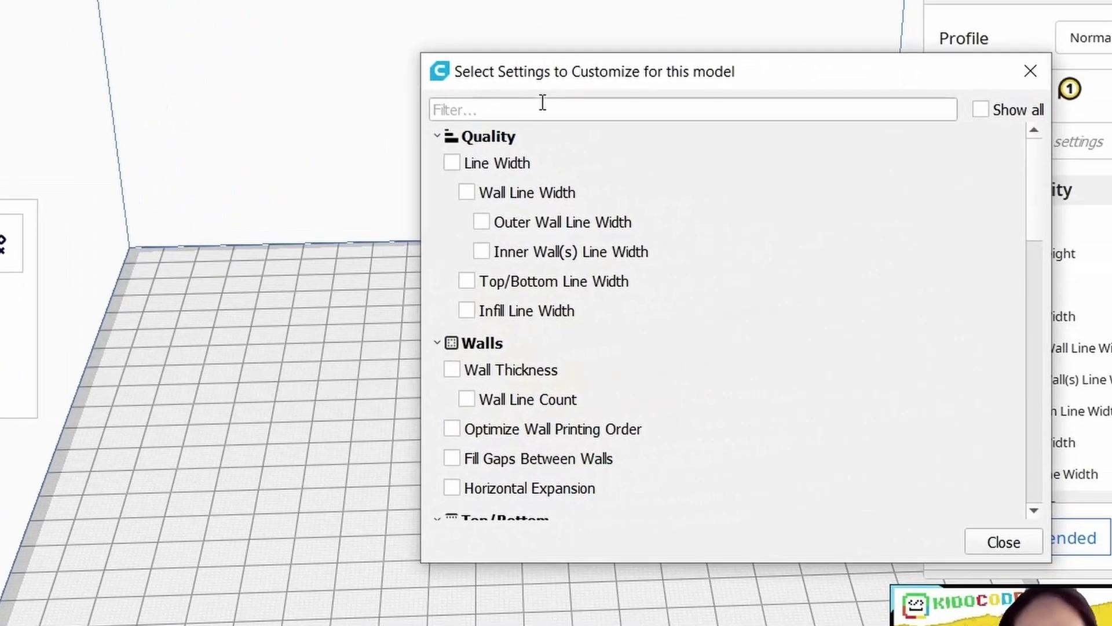
{"action": "left_click_drag", "start_coordinate": [898, 35], "coordinate": [815, 29]}
{"action": "left_click_drag", "start_coordinate": [464, 69], "coordinate": [337, 44]}
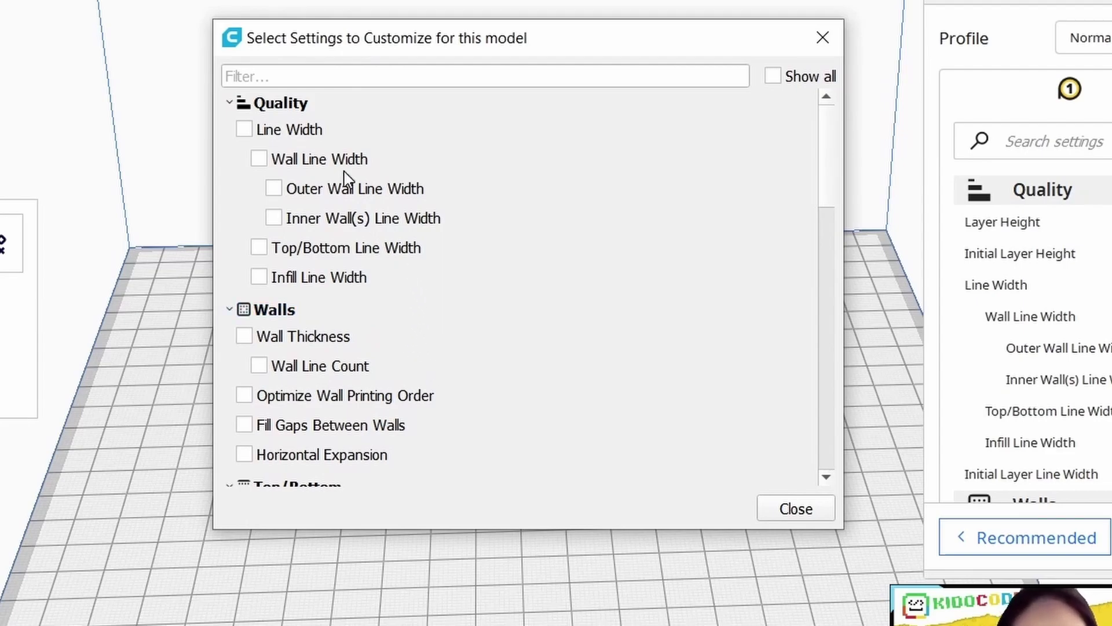
{"action": "scroll", "coordinate": [353, 316], "scroll_direction": "down", "scroll_amount": 1}
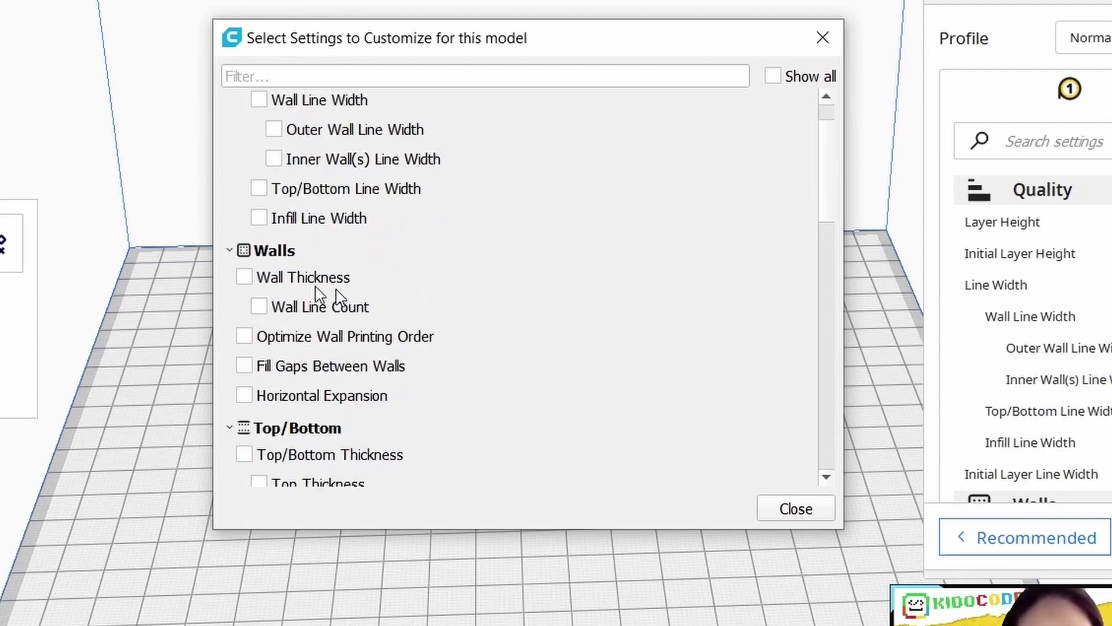
{"action": "left_click", "coordinate": [248, 279]}
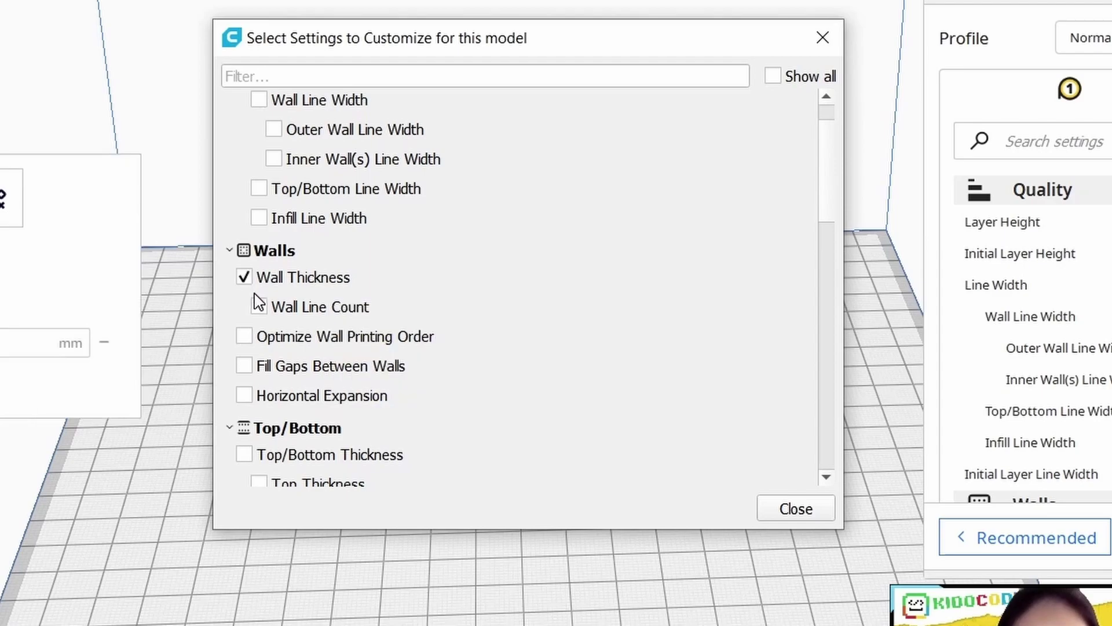
{"action": "left_click", "coordinate": [259, 307]}
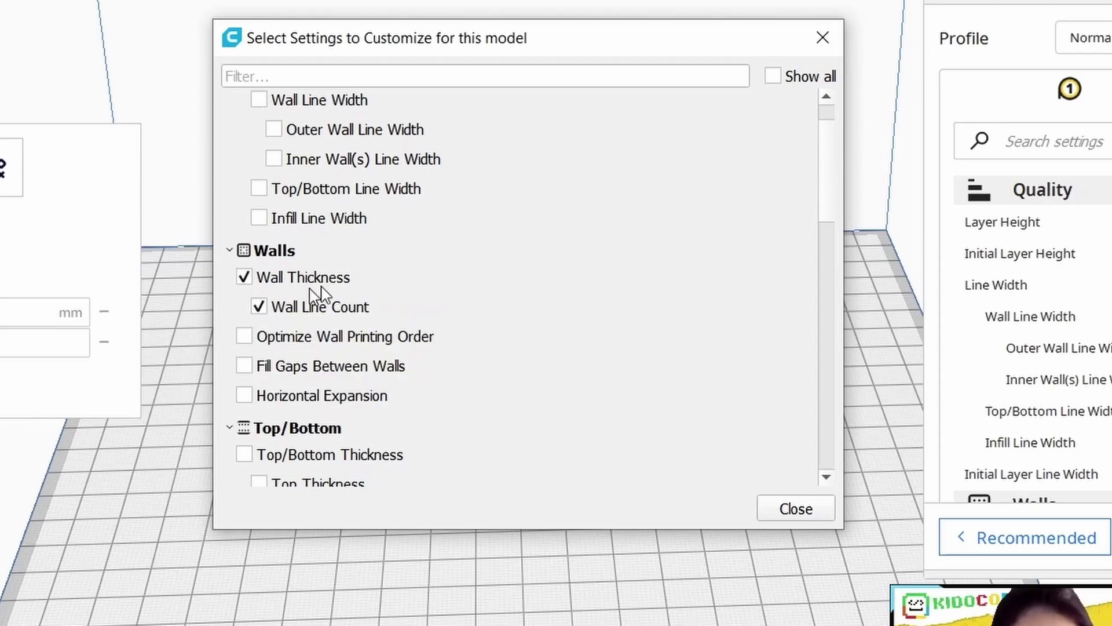
Add Infill Density and Infill Pattern to the box's customized settings, and close the settings selection
{"action": "scroll", "coordinate": [432, 281], "scroll_direction": "down", "scroll_amount": 2}
{"action": "scroll", "coordinate": [430, 280], "scroll_direction": "down", "scroll_amount": 3}
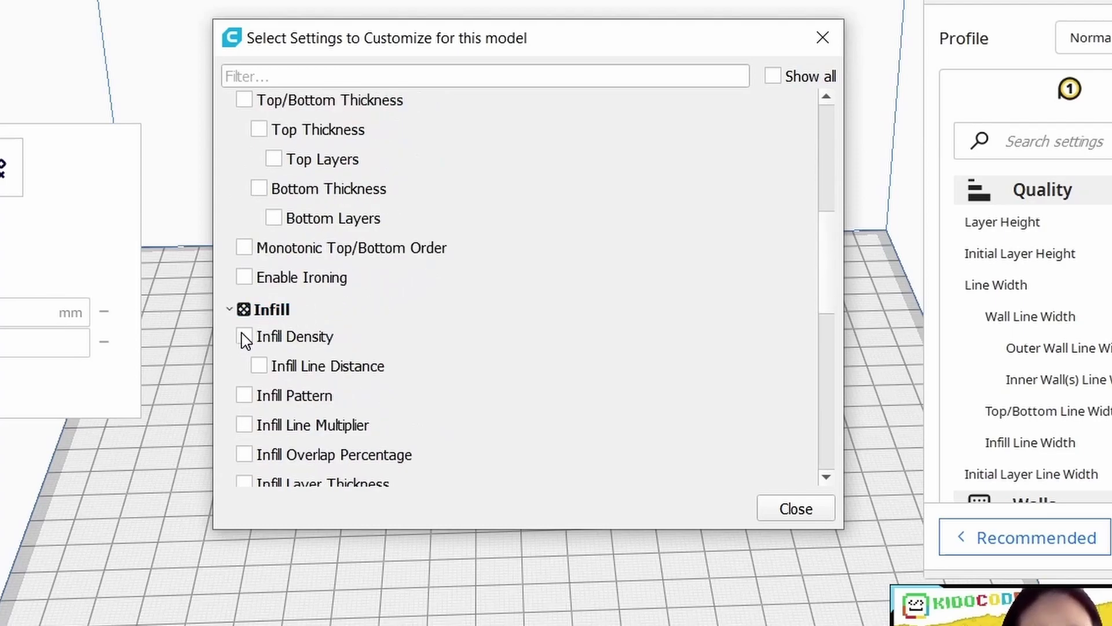
{"action": "left_click", "coordinate": [244, 338]}
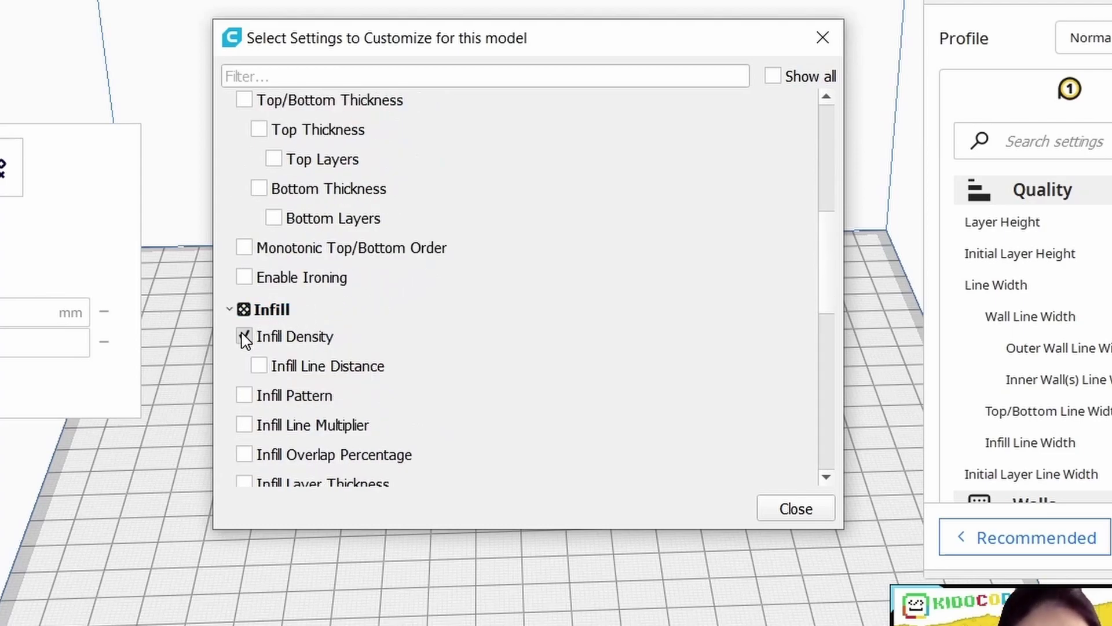
{"action": "left_click", "coordinate": [244, 397]}
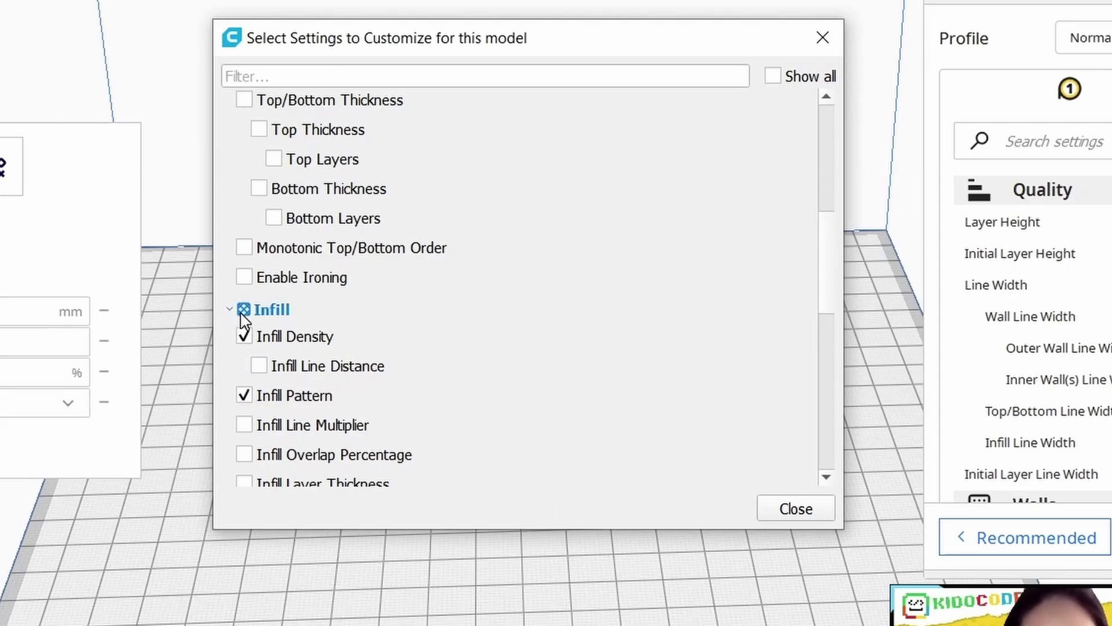
{"action": "scroll", "coordinate": [284, 363], "scroll_direction": "up", "scroll_amount": 6}
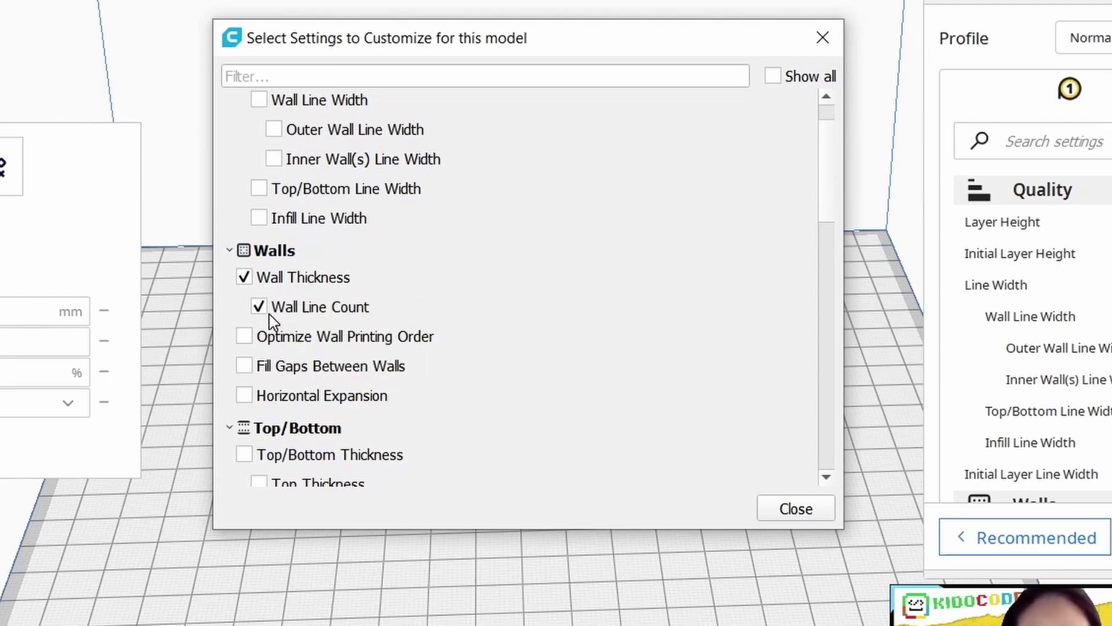
{"action": "scroll", "coordinate": [408, 347], "scroll_direction": "down", "scroll_amount": 2}
{"action": "scroll", "coordinate": [408, 347], "scroll_direction": "down", "scroll_amount": 4}
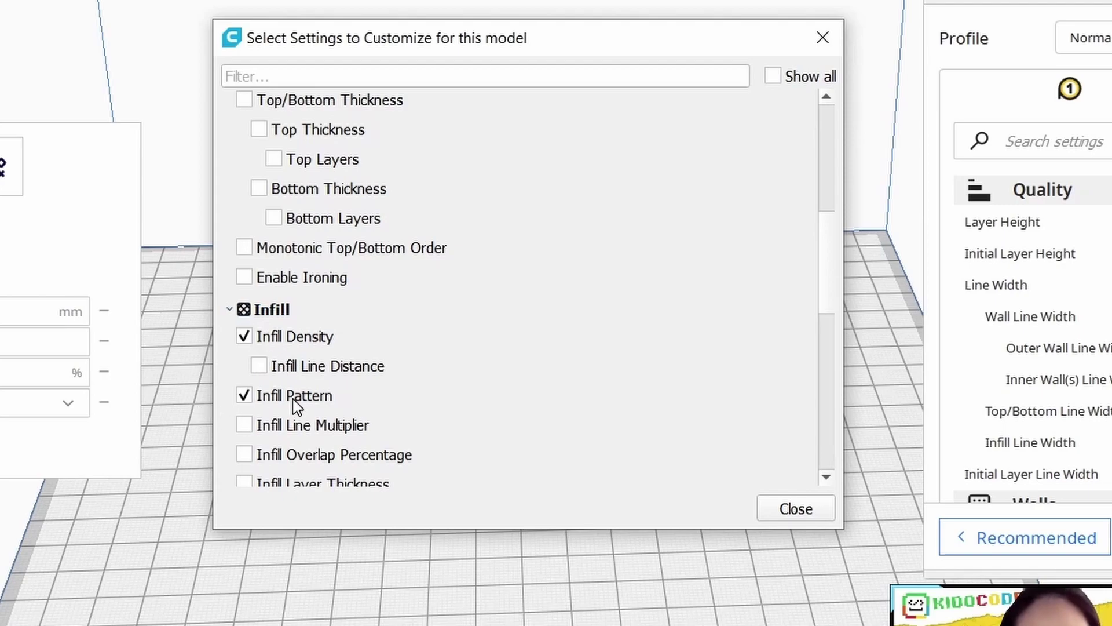
{"action": "left_click", "coordinate": [794, 511]}
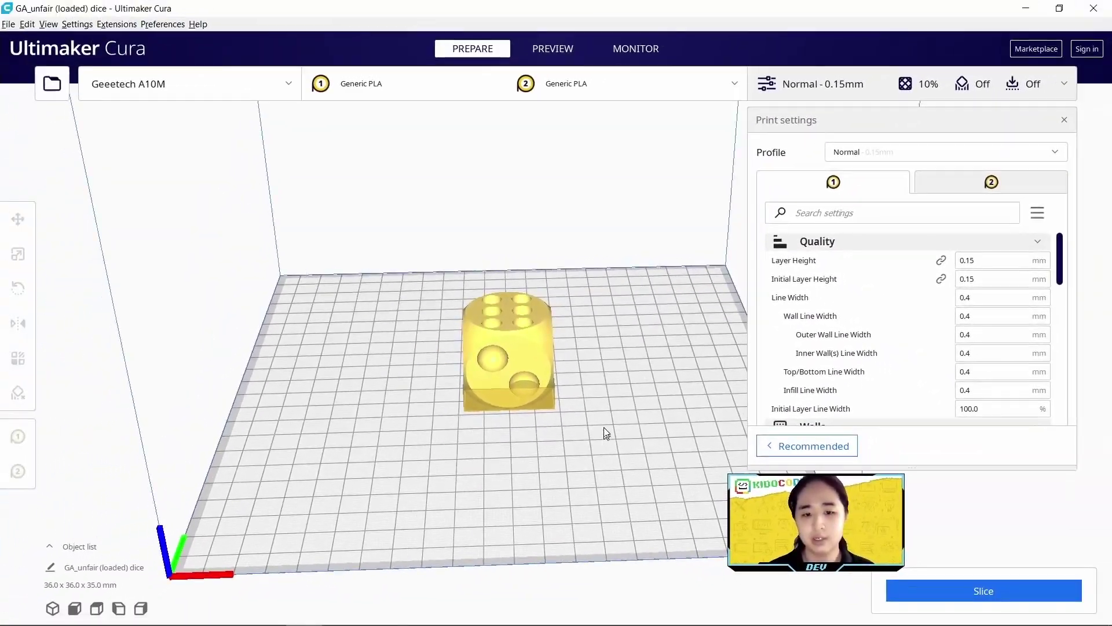
Select the dice for moving, and set the setting visibility to Advanced in the preferences
{"action": "left_click", "coordinate": [526, 332]}
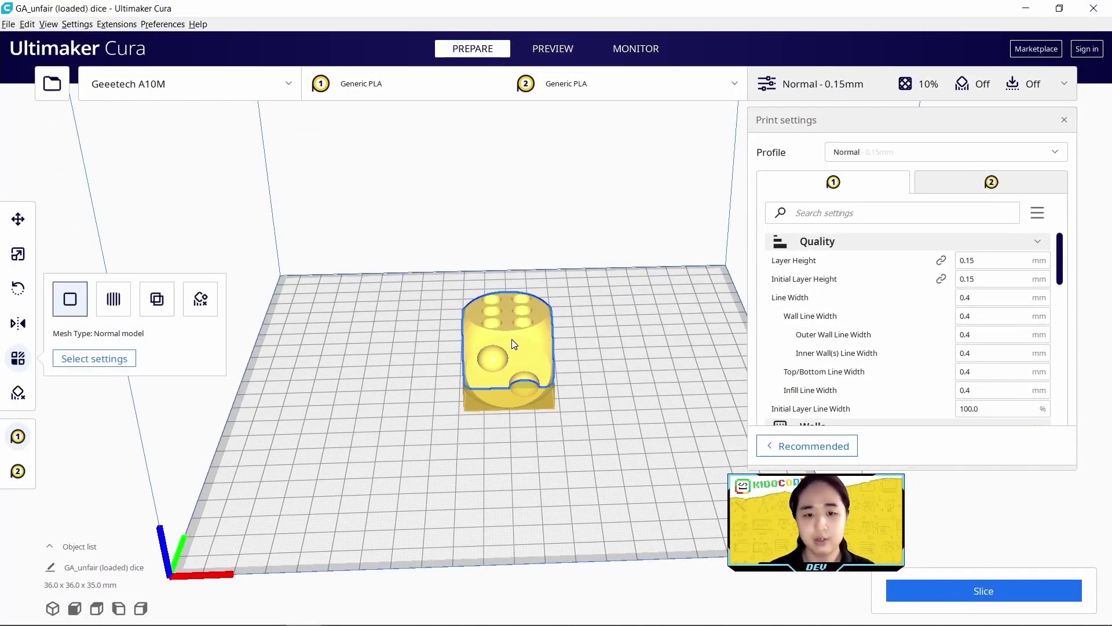
{"action": "left_click", "coordinate": [18, 219]}
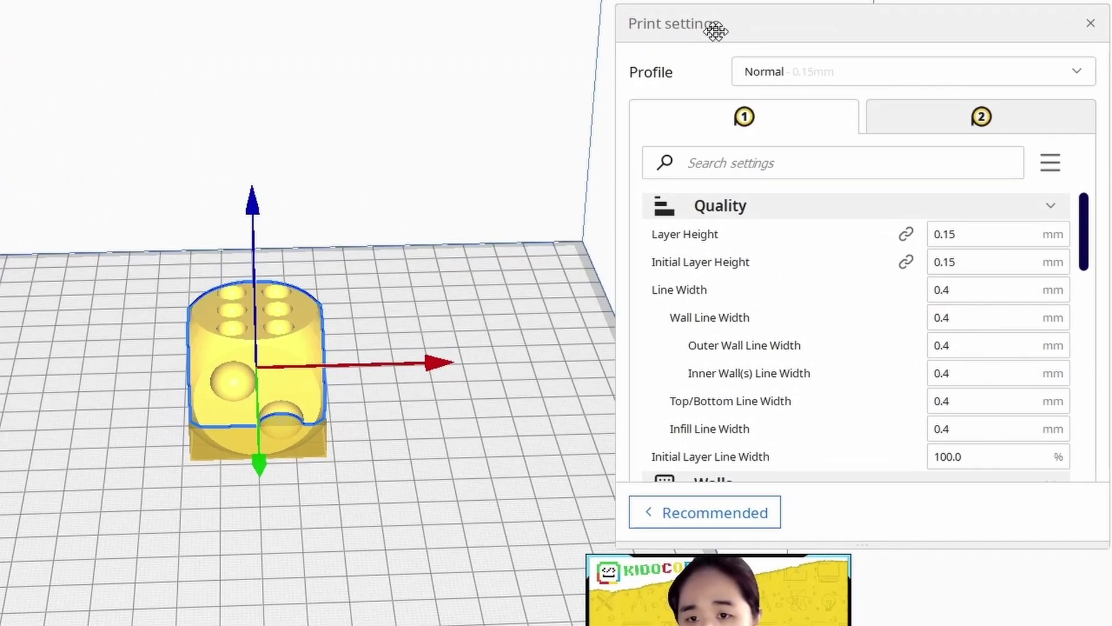
{"action": "left_click", "coordinate": [1043, 71]}
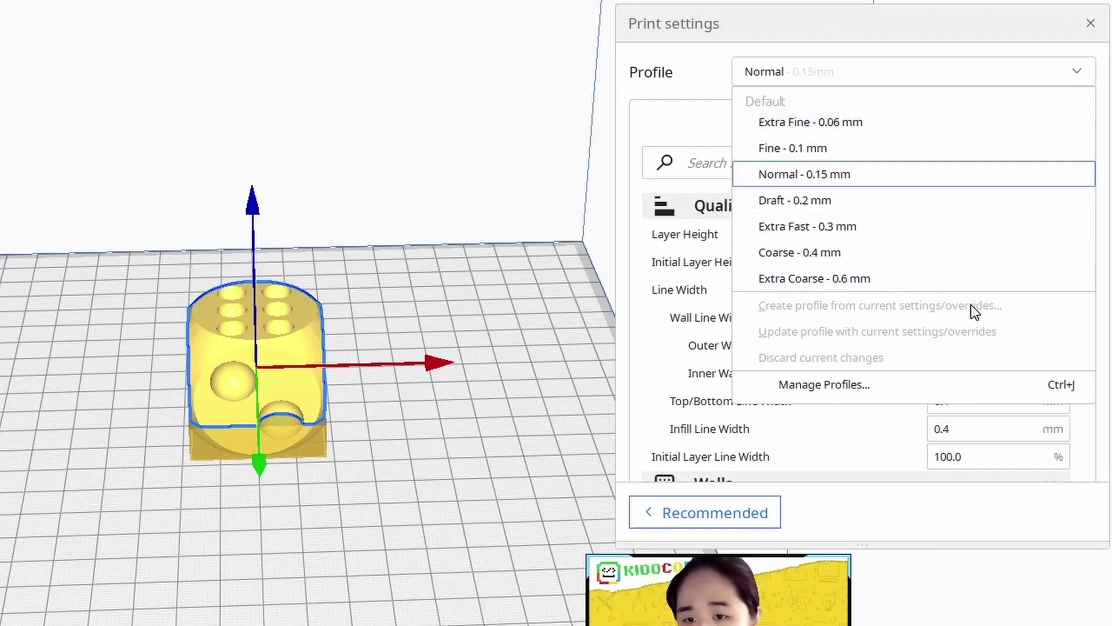
{"action": "left_click", "coordinate": [855, 385]}
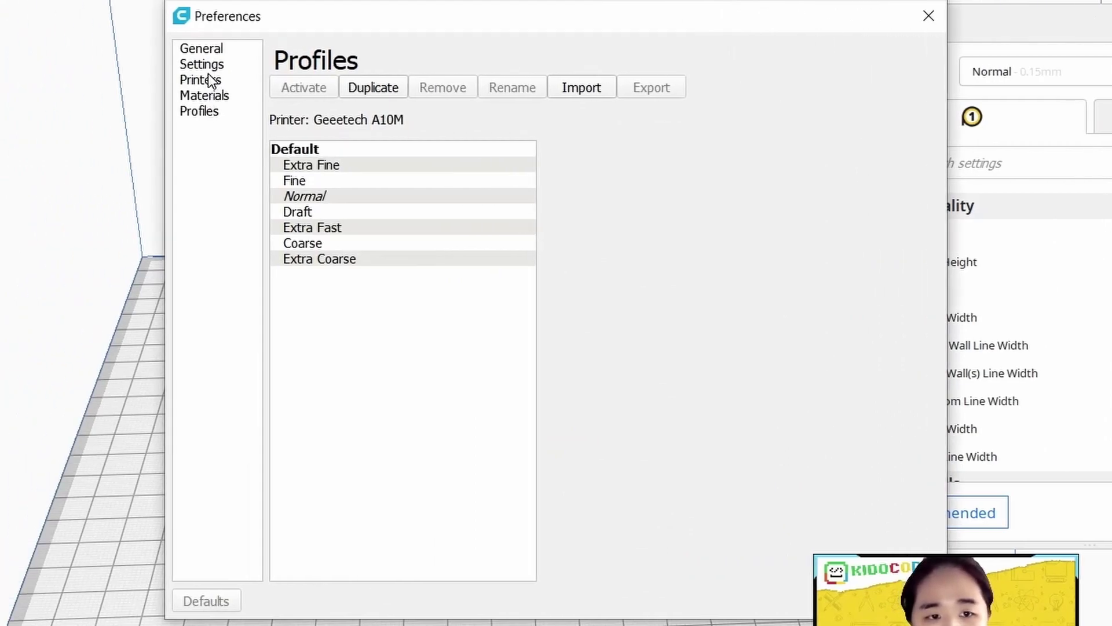
{"action": "left_click", "coordinate": [208, 65]}
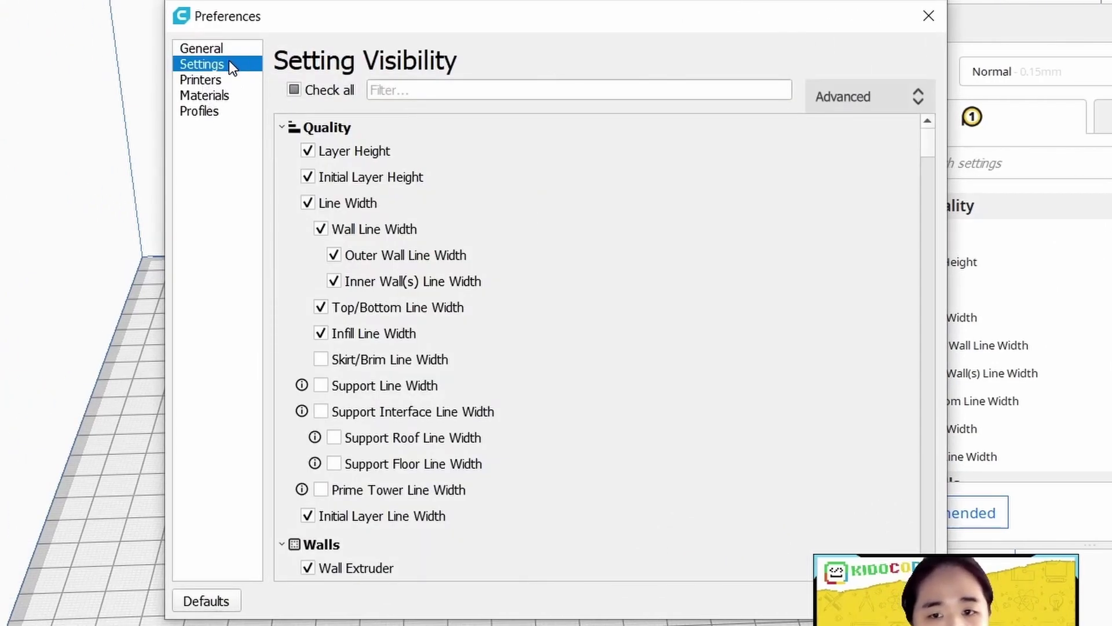
{"action": "left_click", "coordinate": [851, 98]}
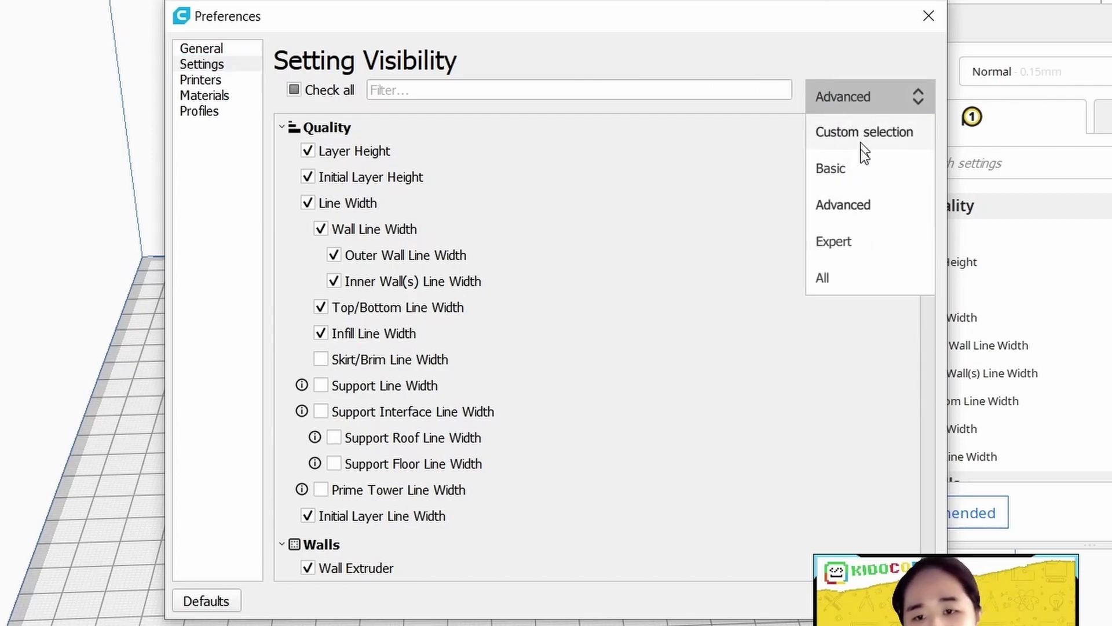
{"action": "left_click", "coordinate": [858, 208]}
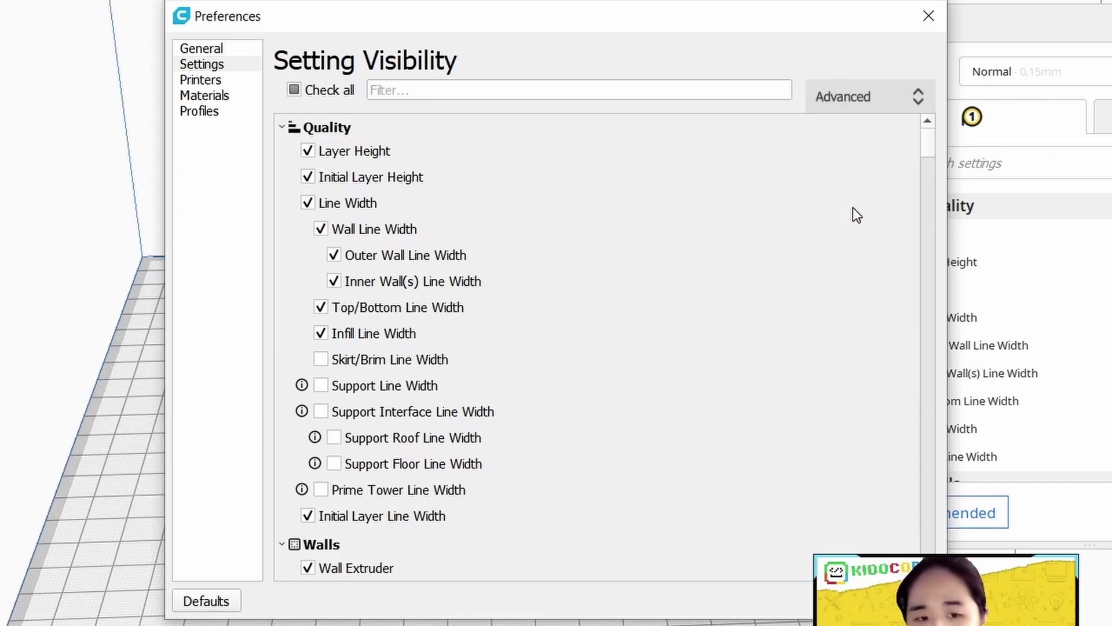
{"action": "left_click", "coordinate": [928, 16]}
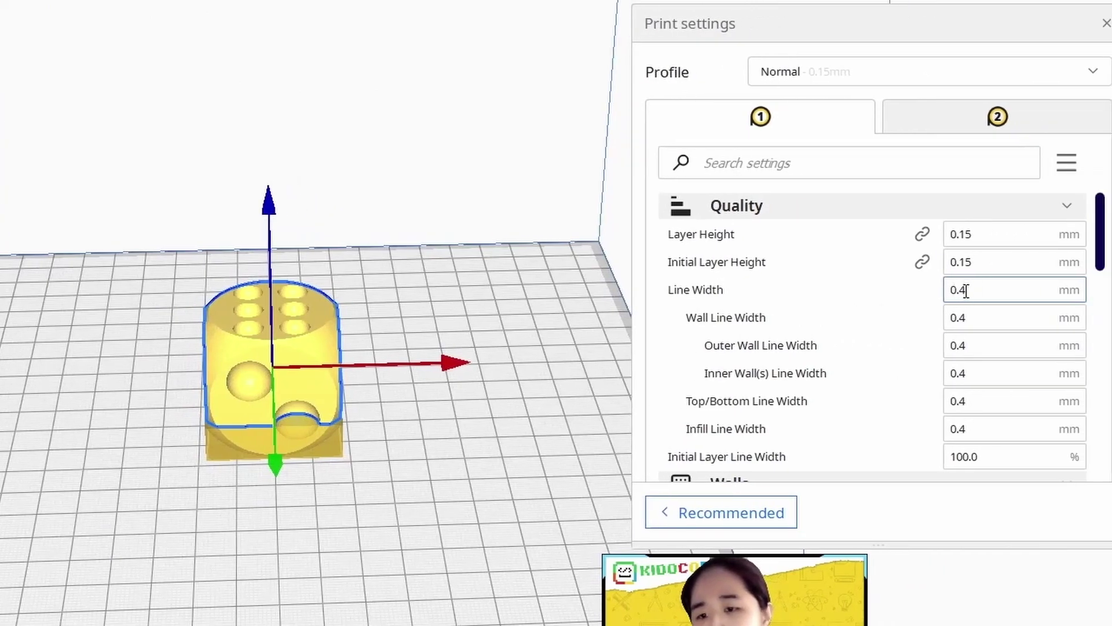
Examine the Line Width, Wall Thickness and Wall Line Count values and their descriptions in the print settings
{"action": "mouse_move", "coordinate": [993, 291]}
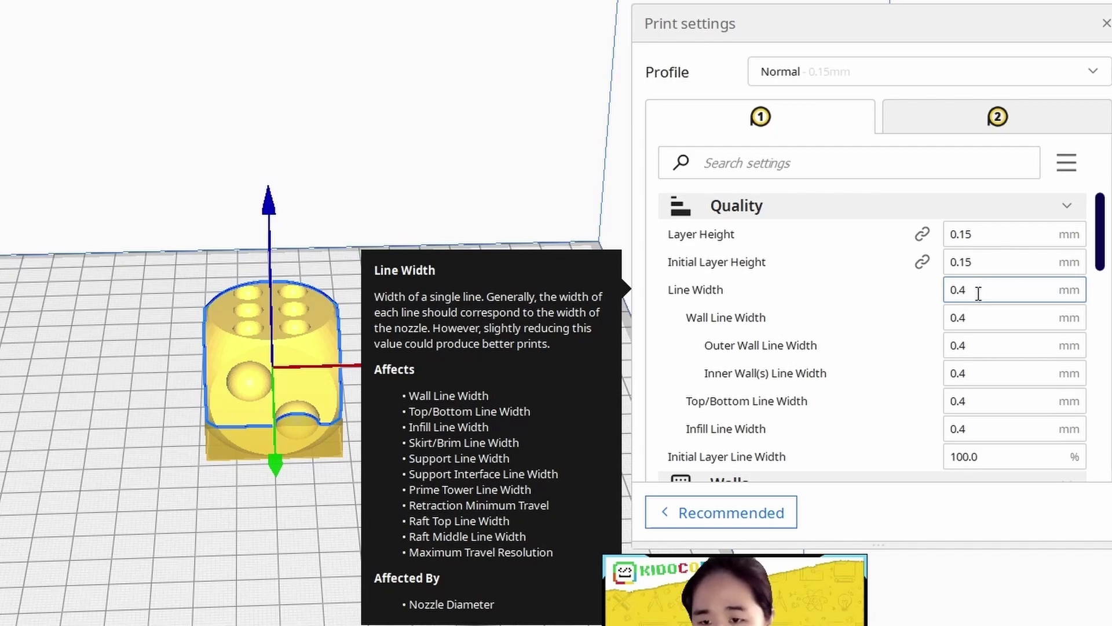
{"action": "mouse_move", "coordinate": [713, 301]}
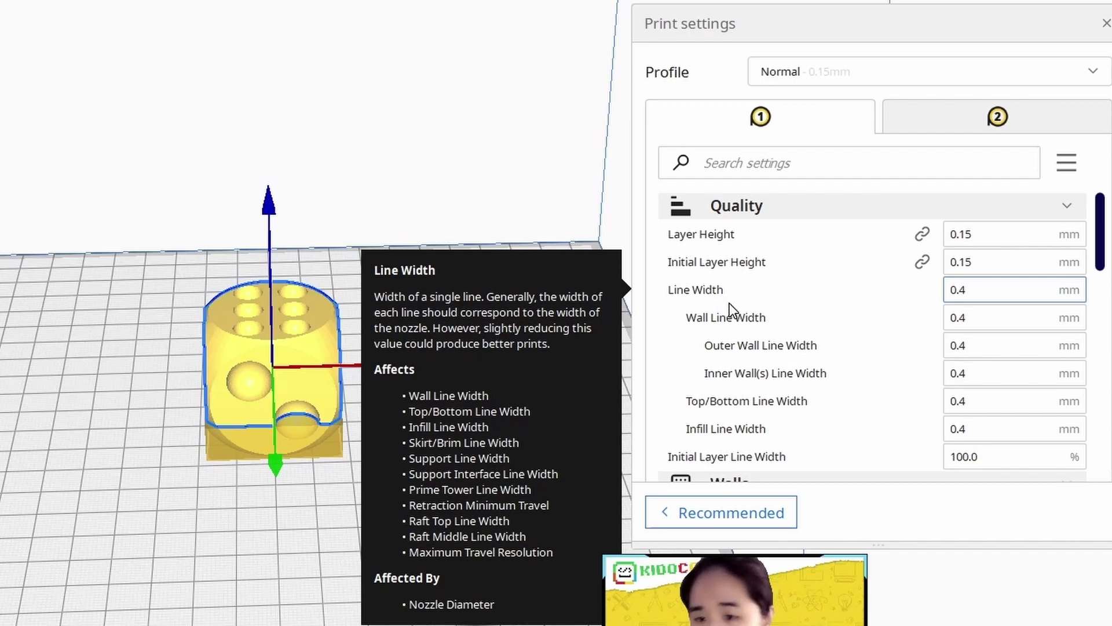
{"action": "scroll", "coordinate": [731, 307], "scroll_direction": "down", "scroll_amount": 5}
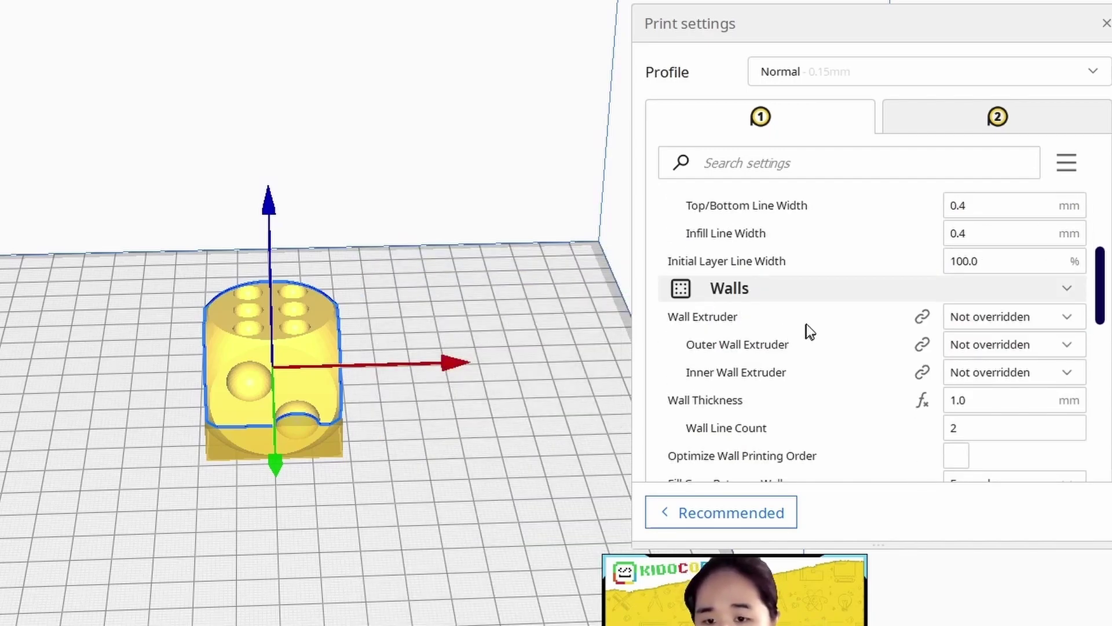
{"action": "scroll", "coordinate": [806, 324], "scroll_direction": "down", "scroll_amount": 2}
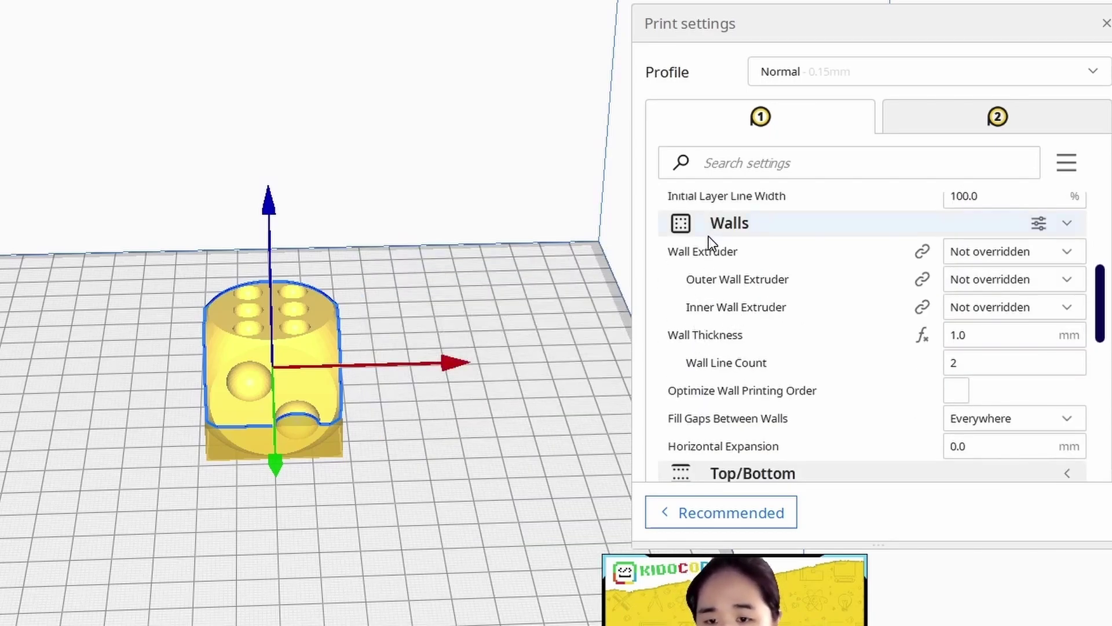
{"action": "mouse_move", "coordinate": [676, 342]}
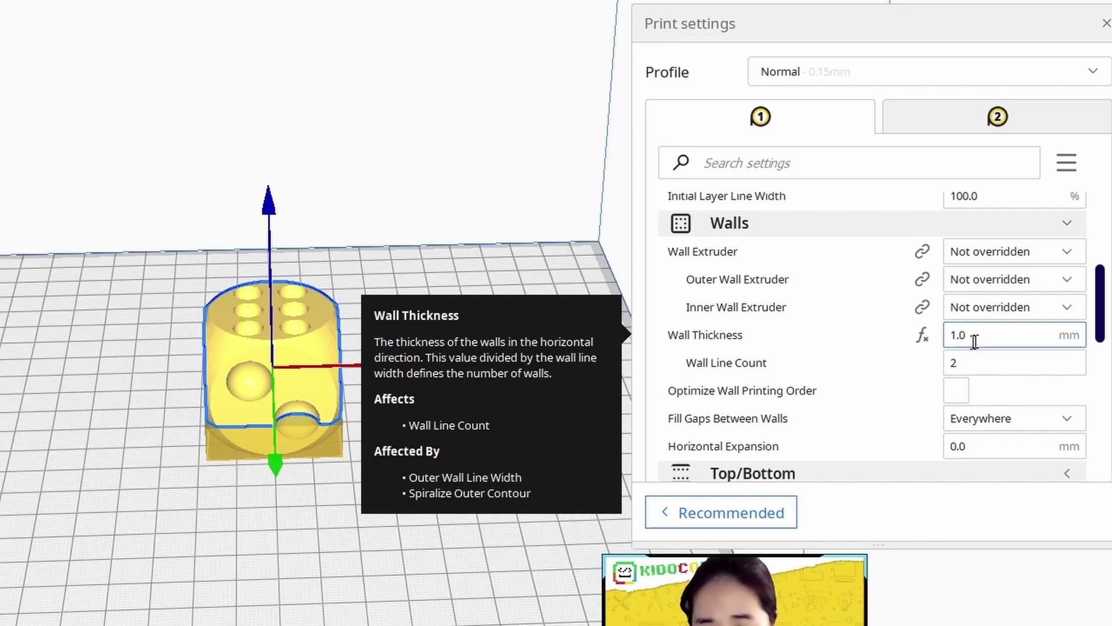
{"action": "scroll", "coordinate": [916, 336], "scroll_direction": "up", "scroll_amount": 5}
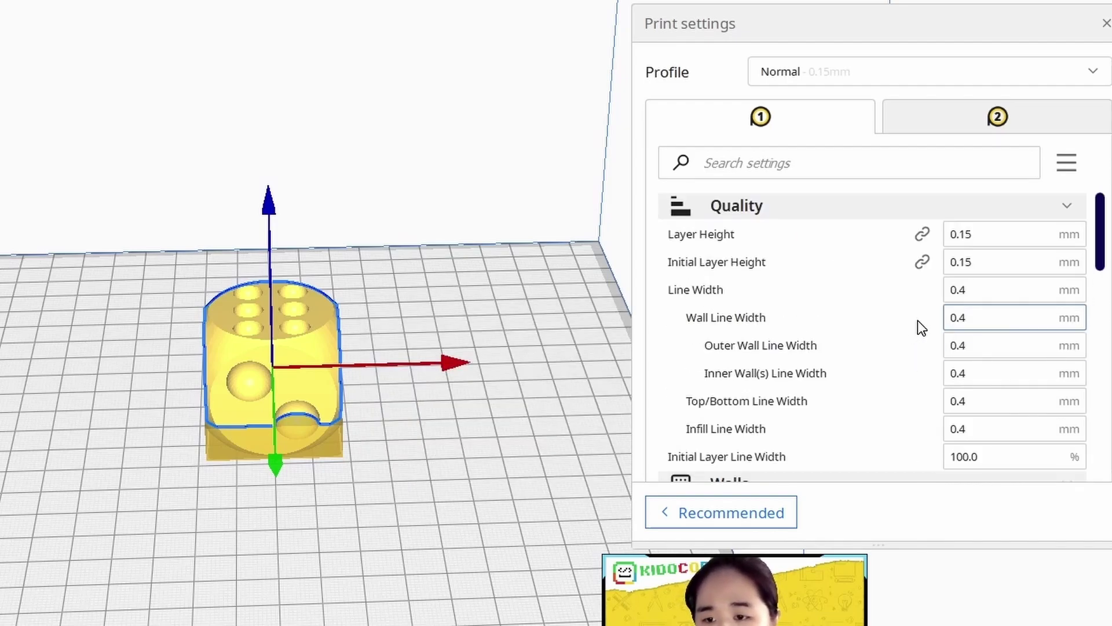
{"action": "scroll", "coordinate": [919, 326], "scroll_direction": "down", "scroll_amount": 6}
{"action": "scroll", "coordinate": [939, 339], "scroll_direction": "up", "scroll_amount": 6}
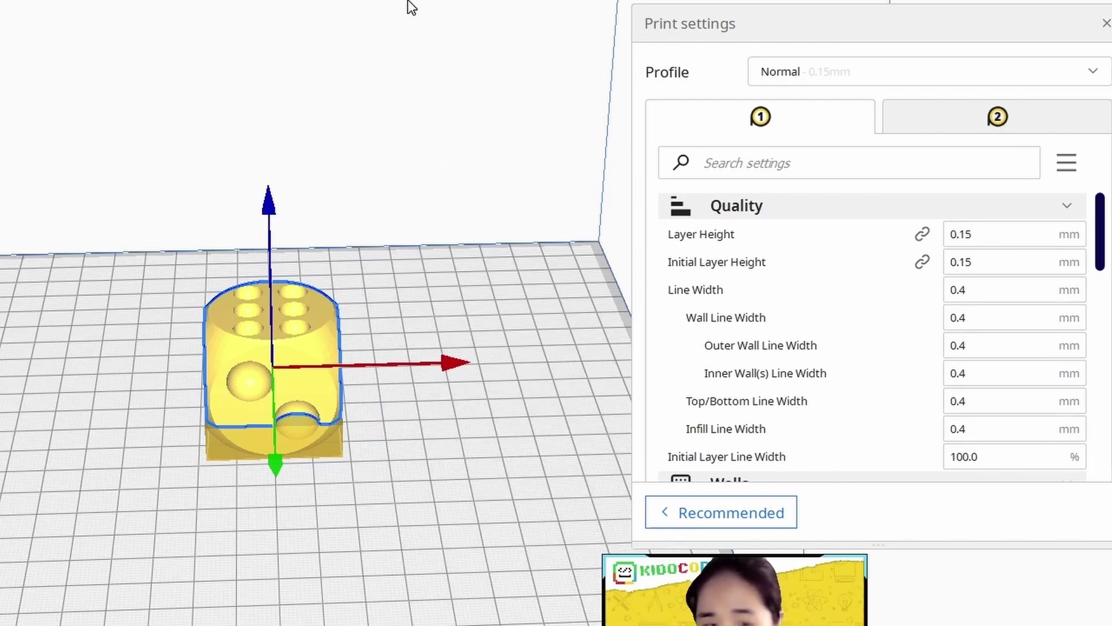
Preview the sliced dice up close, and compare its walls with the line width and wall settings
{"action": "left_click", "coordinate": [216, 29]}
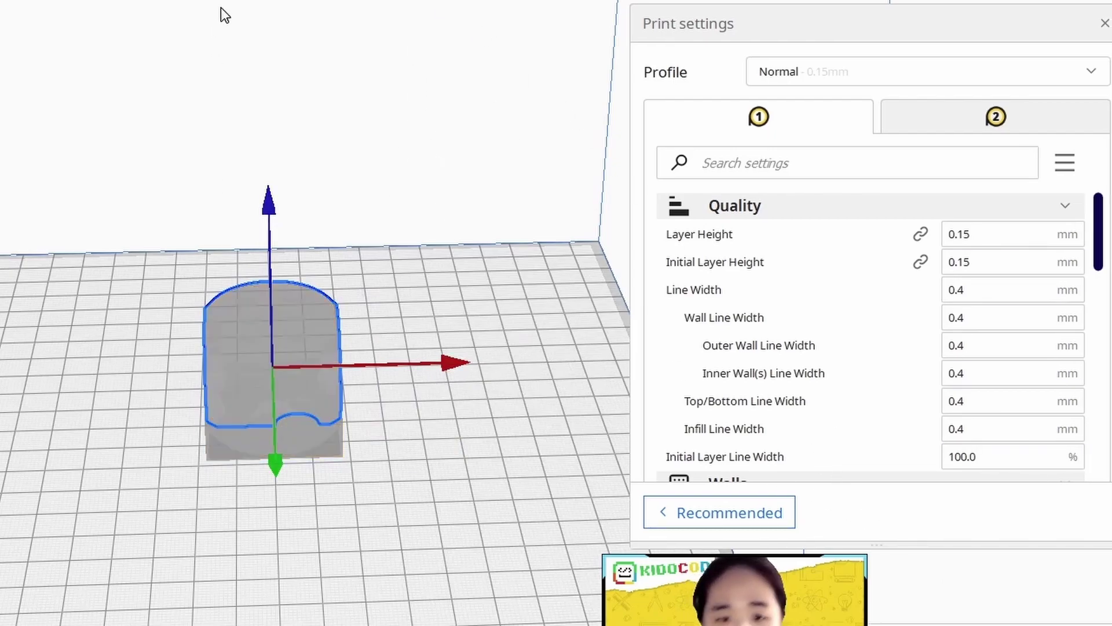
{"action": "scroll", "coordinate": [401, 392], "scroll_direction": "up", "scroll_amount": 6}
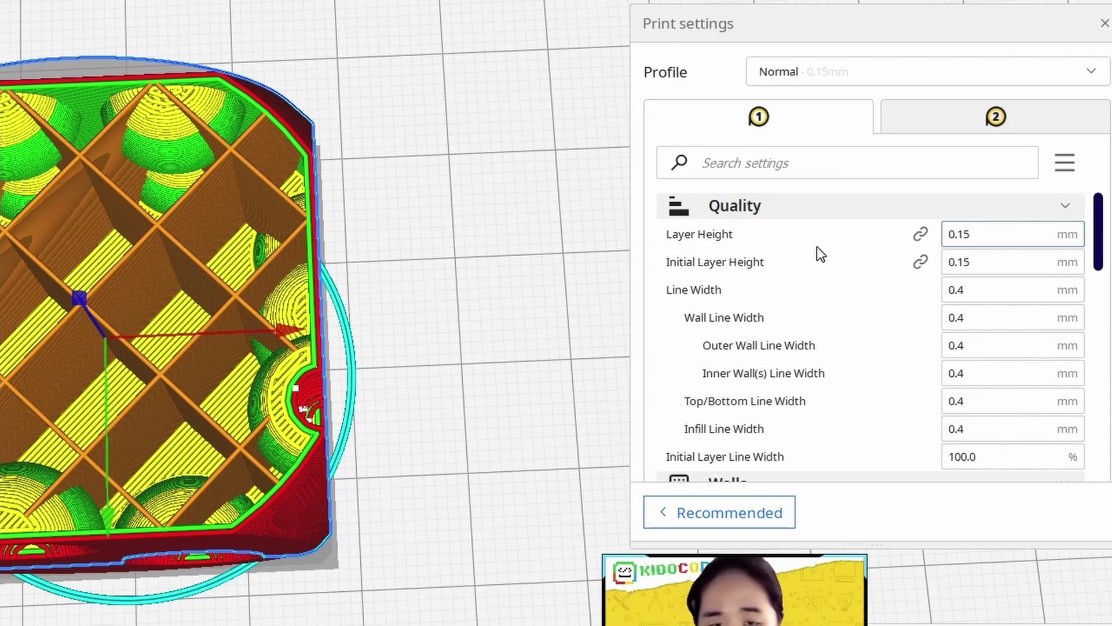
{"action": "mouse_move", "coordinate": [1015, 297]}
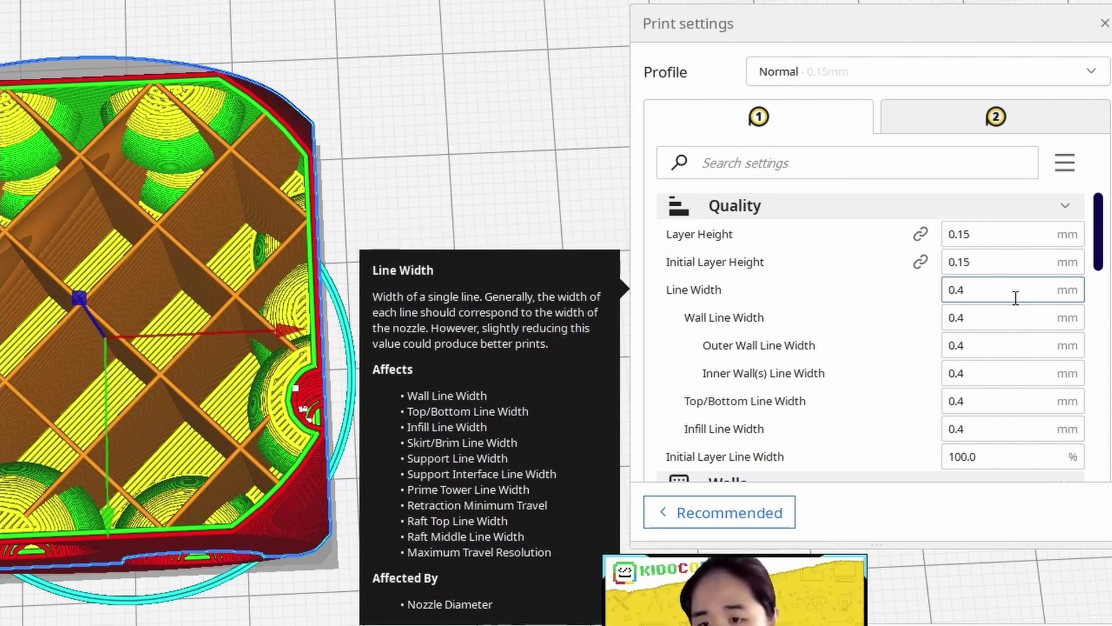
{"action": "scroll", "coordinate": [1015, 297], "scroll_direction": "down", "scroll_amount": 5}
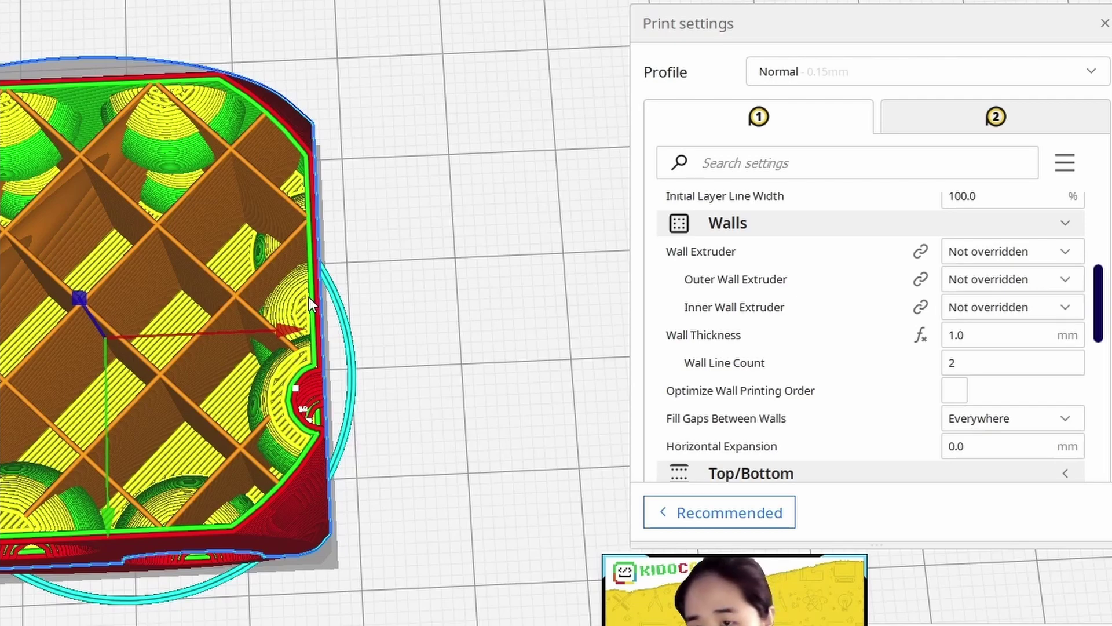
{"action": "scroll", "coordinate": [950, 330], "scroll_direction": "up", "scroll_amount": 2}
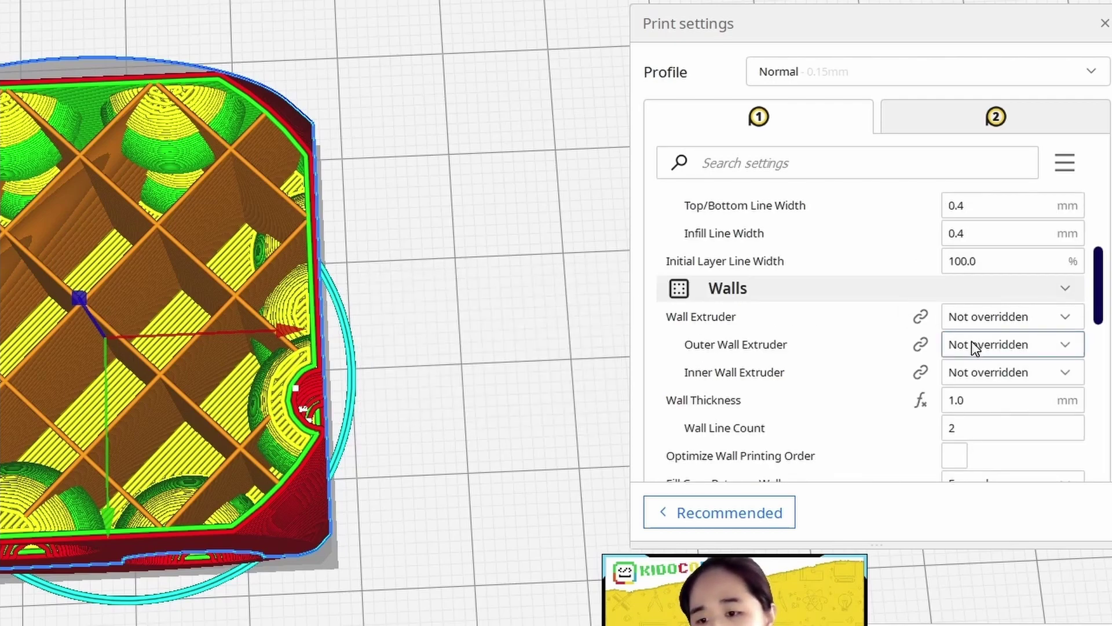
Try the calculated Wall Thickness of 0.8 mm, and restore the profile's value
{"action": "left_click", "coordinate": [922, 401]}
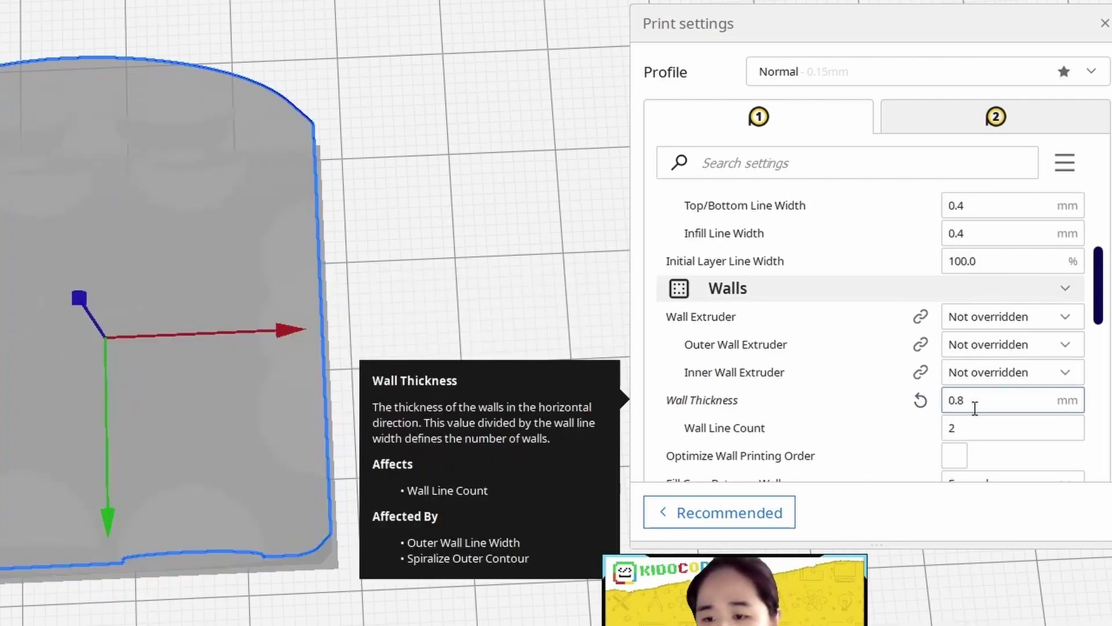
{"action": "left_click", "coordinate": [921, 400]}
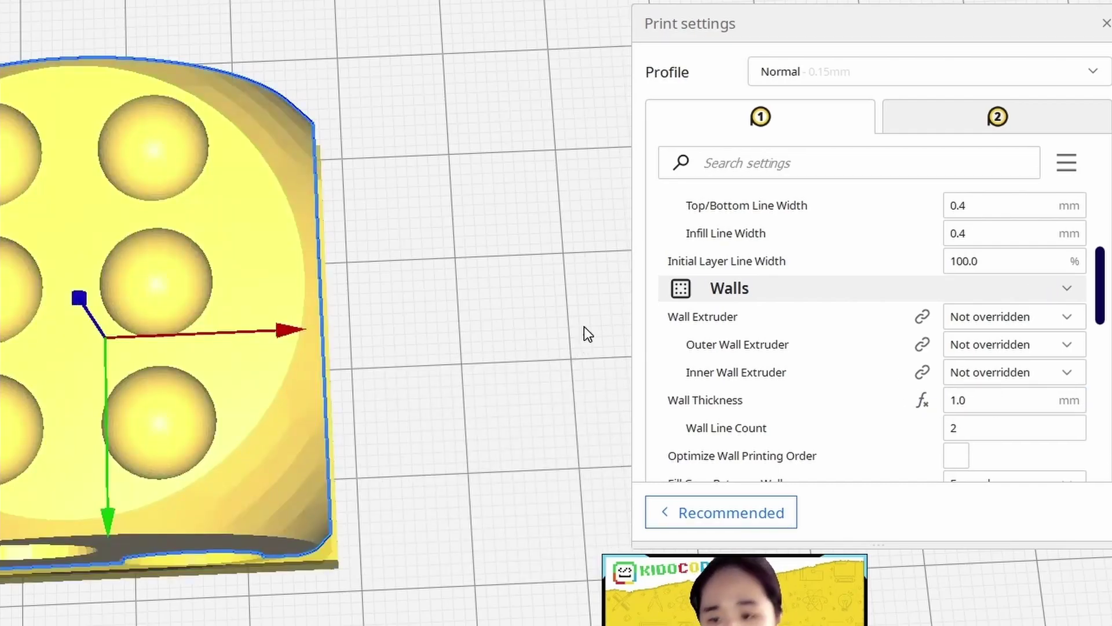
{"action": "left_click_drag", "start_coordinate": [992, 399], "coordinate": [844, 407]}
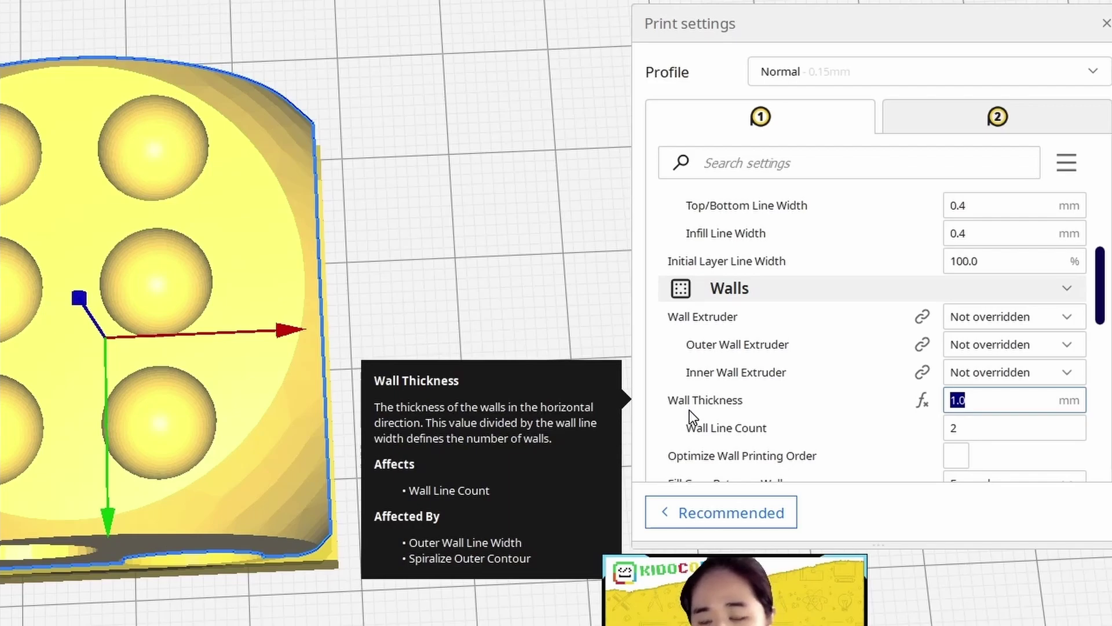
{"action": "scroll", "coordinate": [782, 368], "scroll_direction": "up", "scroll_amount": 2}
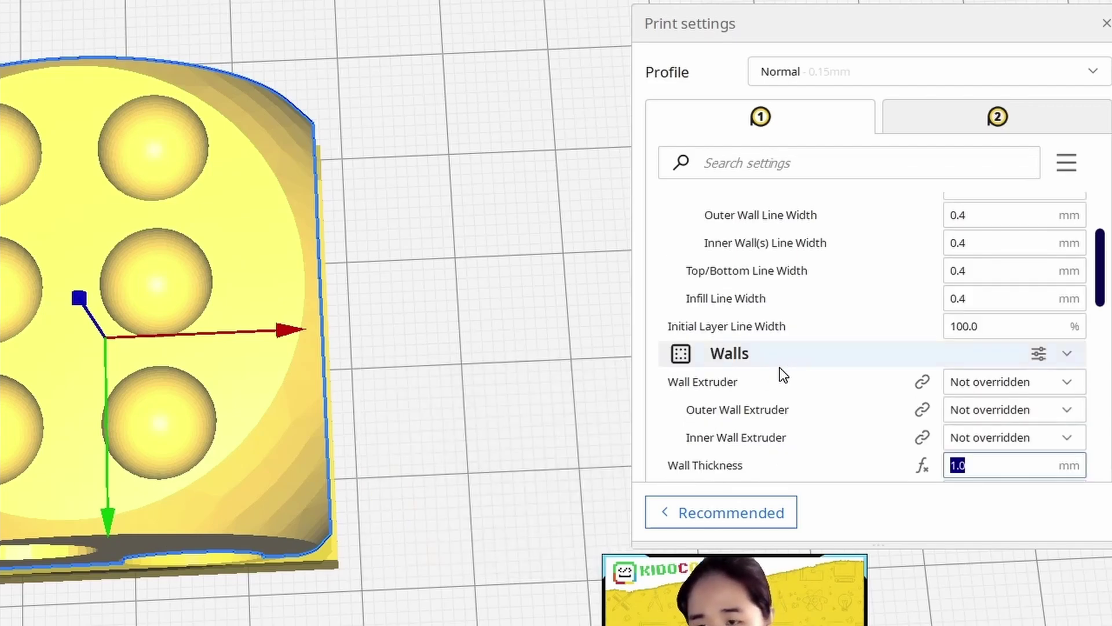
Set the profile's Wall Thickness to 1.5 mm and check the Wall Line Count
{"action": "mouse_move", "coordinate": [746, 378]}
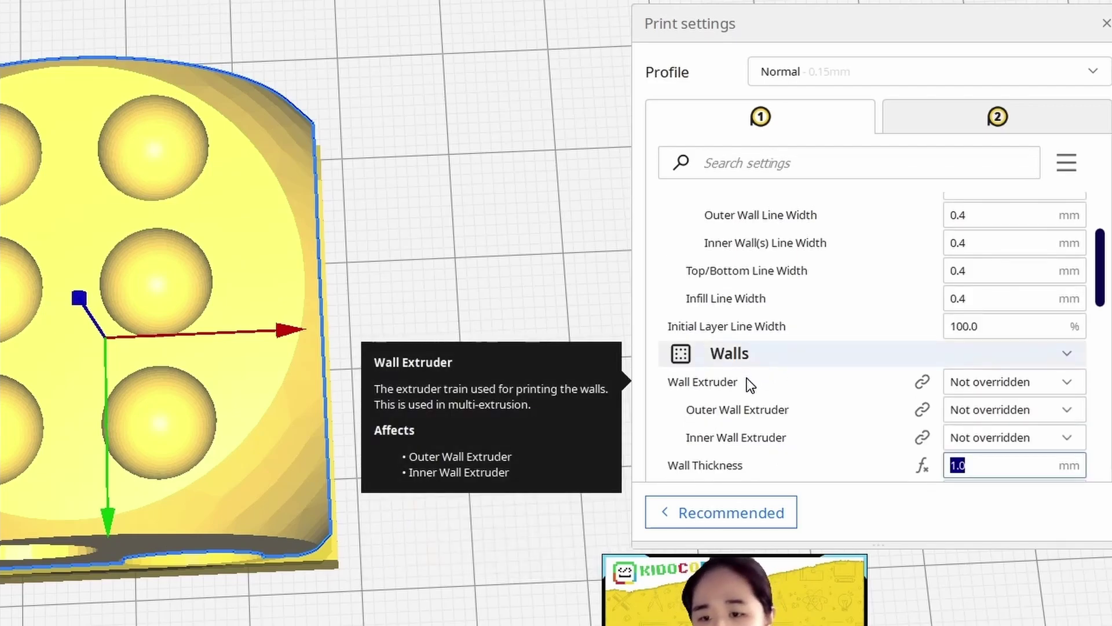
{"action": "scroll", "coordinate": [752, 376], "scroll_direction": "down", "scroll_amount": 8}
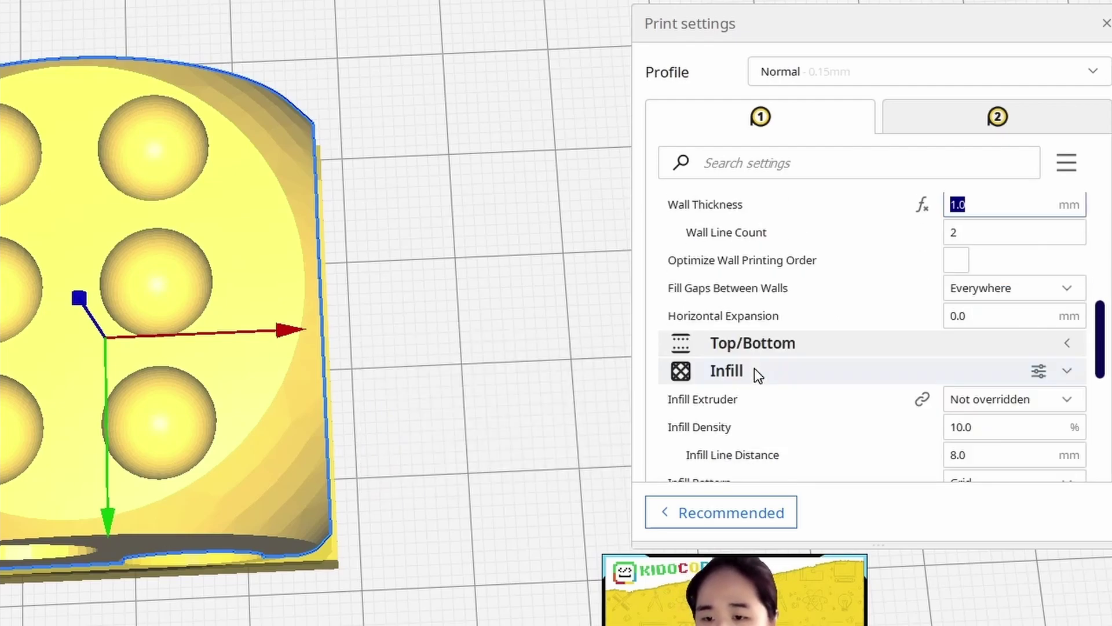
{"action": "scroll", "coordinate": [754, 370], "scroll_direction": "up", "scroll_amount": 6}
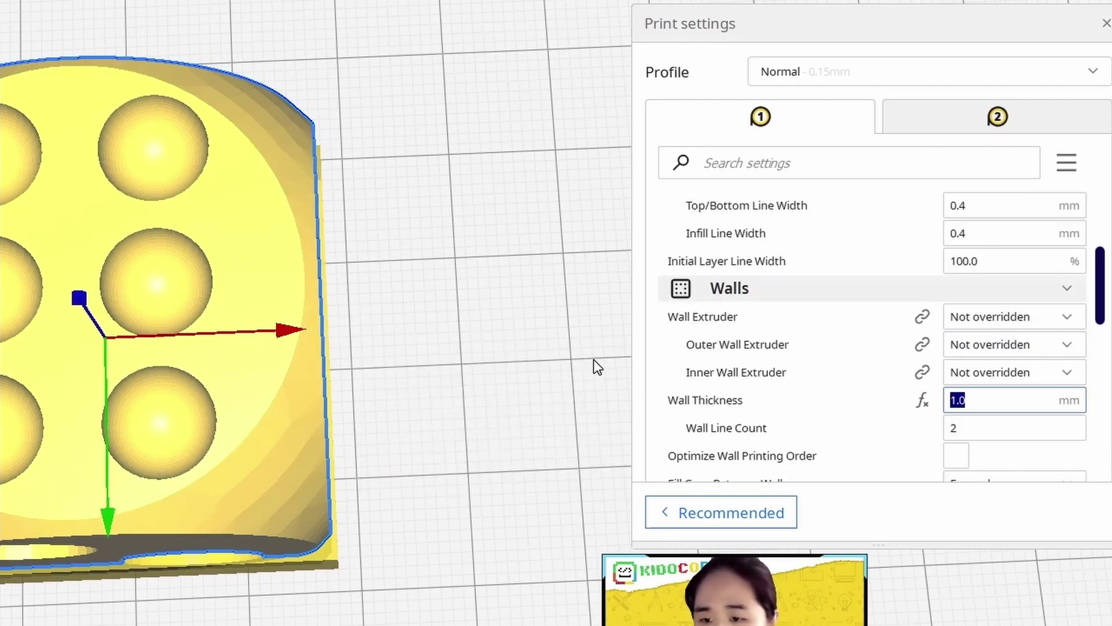
{"action": "mouse_move", "coordinate": [986, 401]}
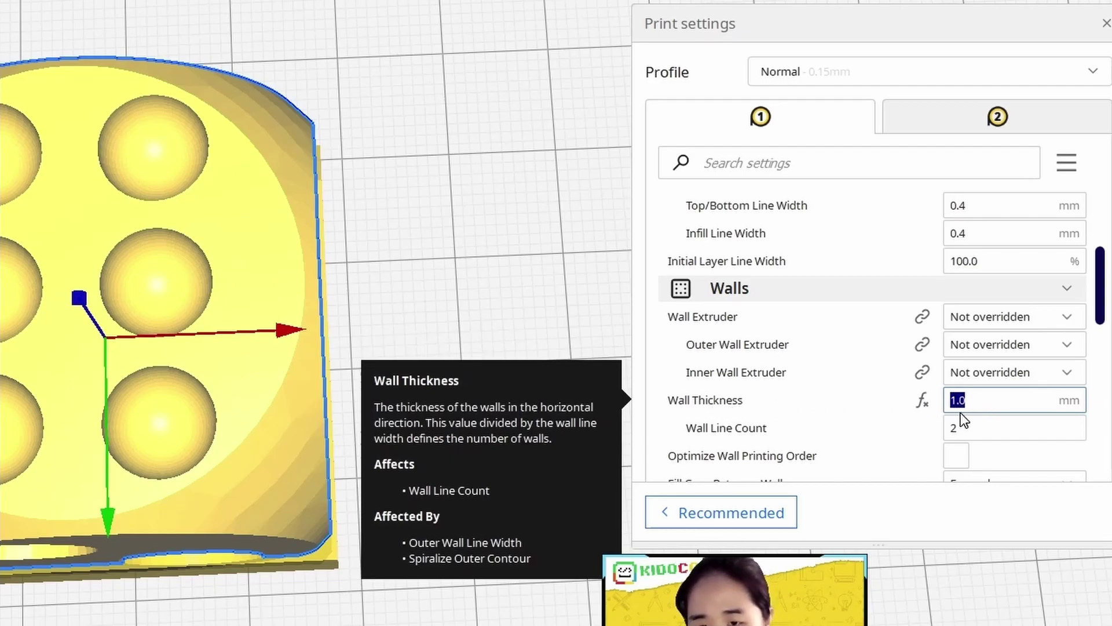
{"action": "type", "text": "1.5"}
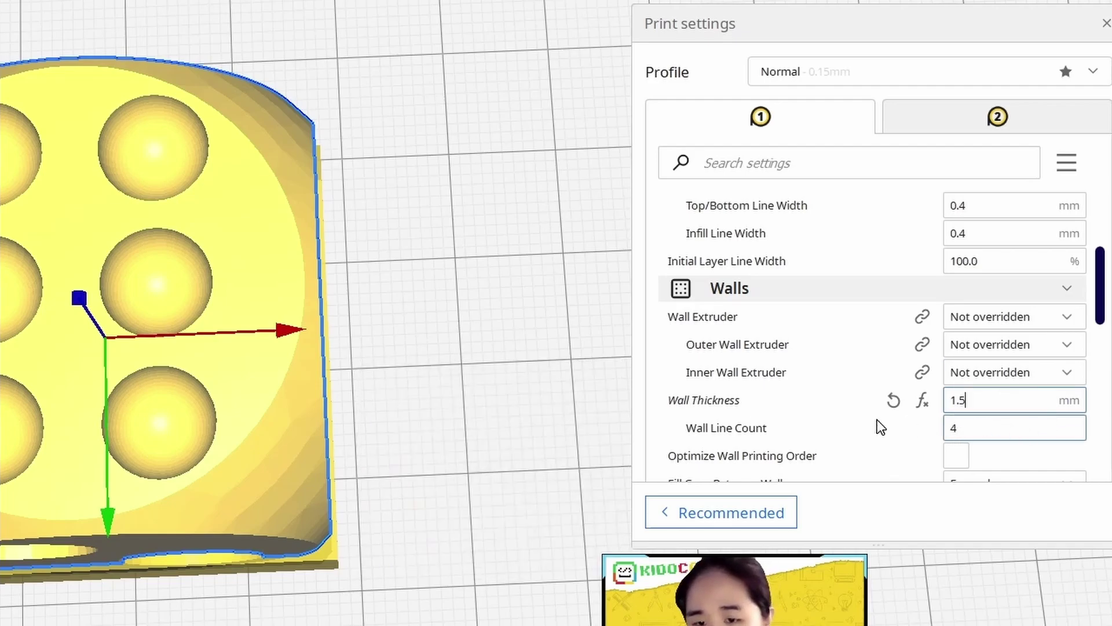
{"action": "mouse_move", "coordinate": [694, 433]}
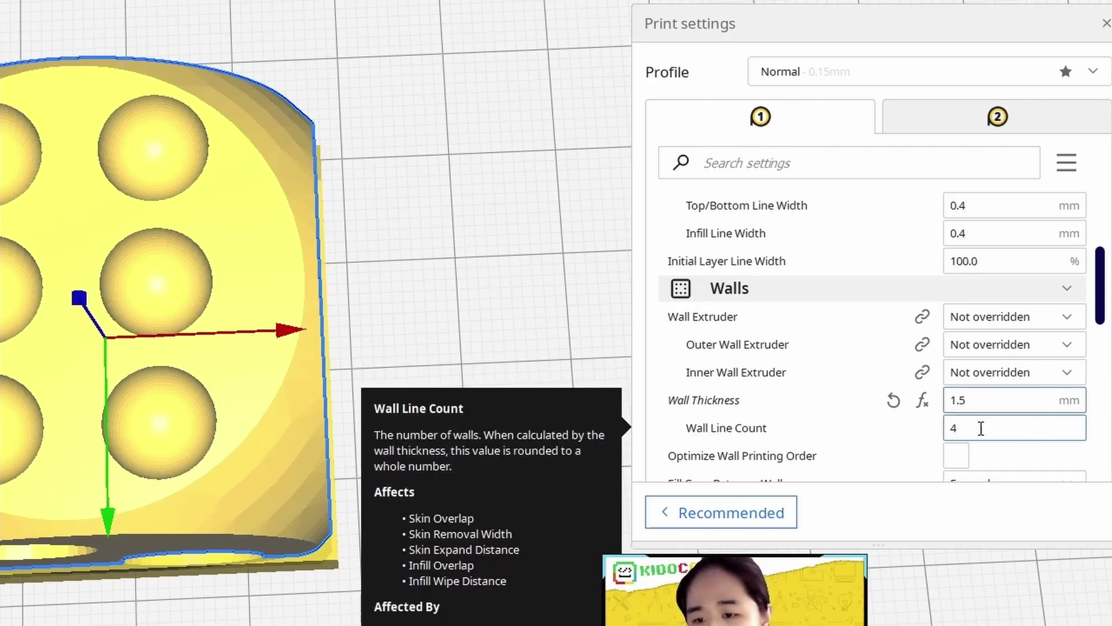
Set the profile's Infill Density to 0% and slice the dice
{"action": "scroll", "coordinate": [993, 390], "scroll_direction": "down", "scroll_amount": 5}
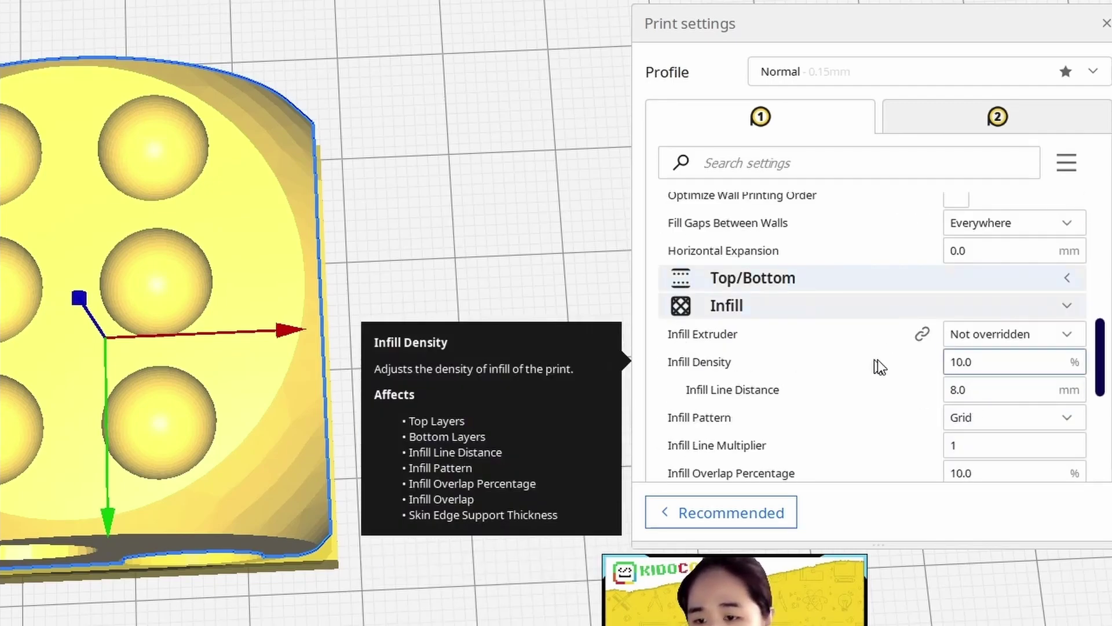
{"action": "left_click_drag", "start_coordinate": [969, 363], "coordinate": [912, 372]}
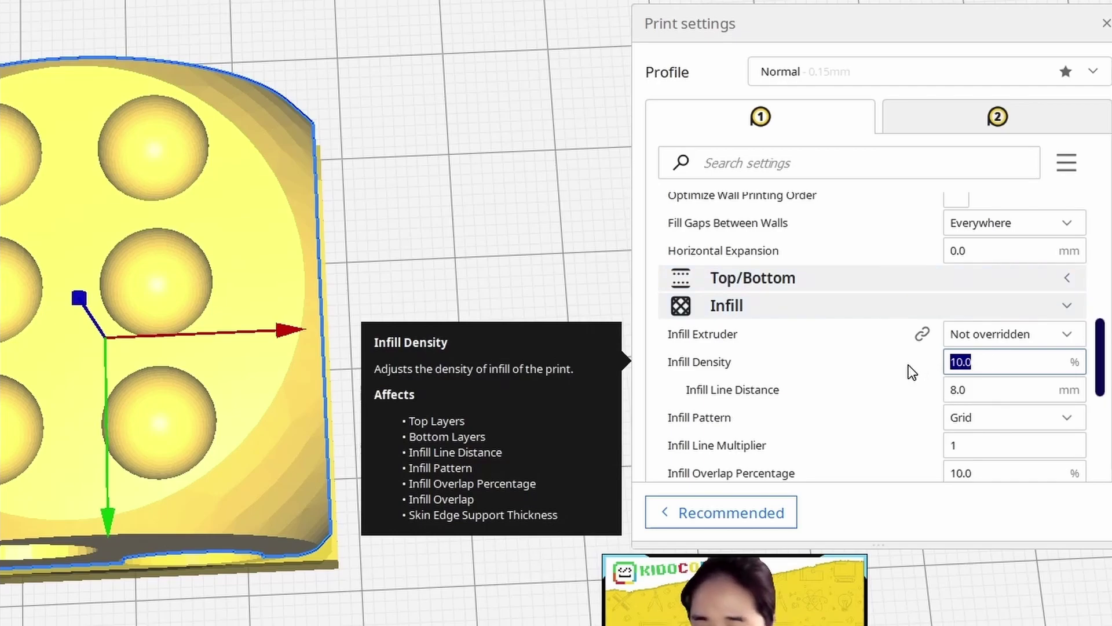
{"action": "type", "text": "0"}
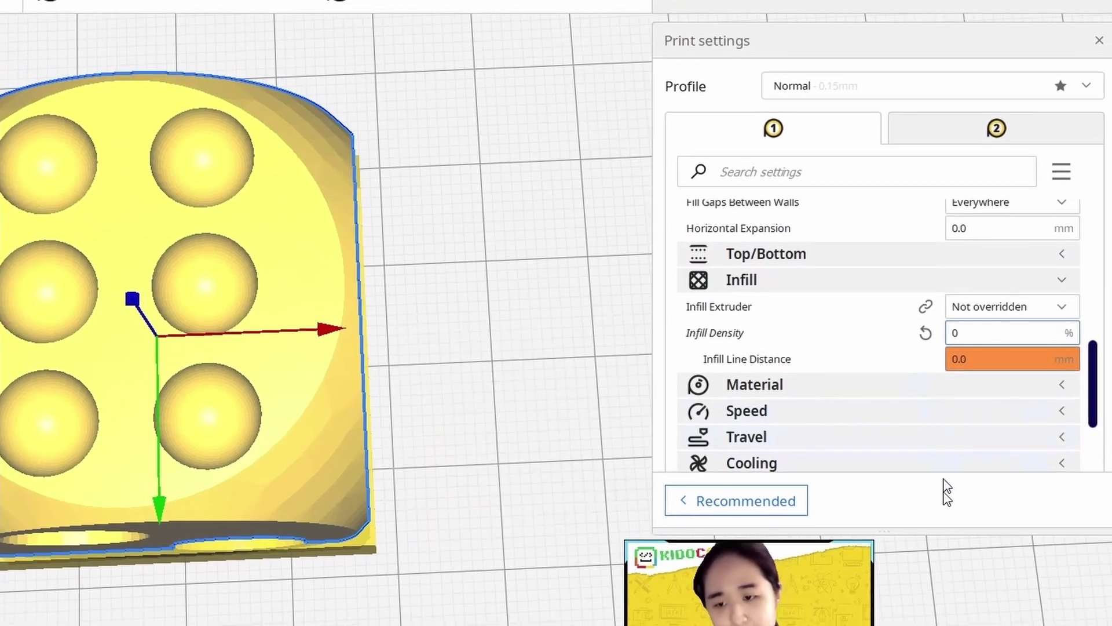
{"action": "left_click", "coordinate": [872, 625]}
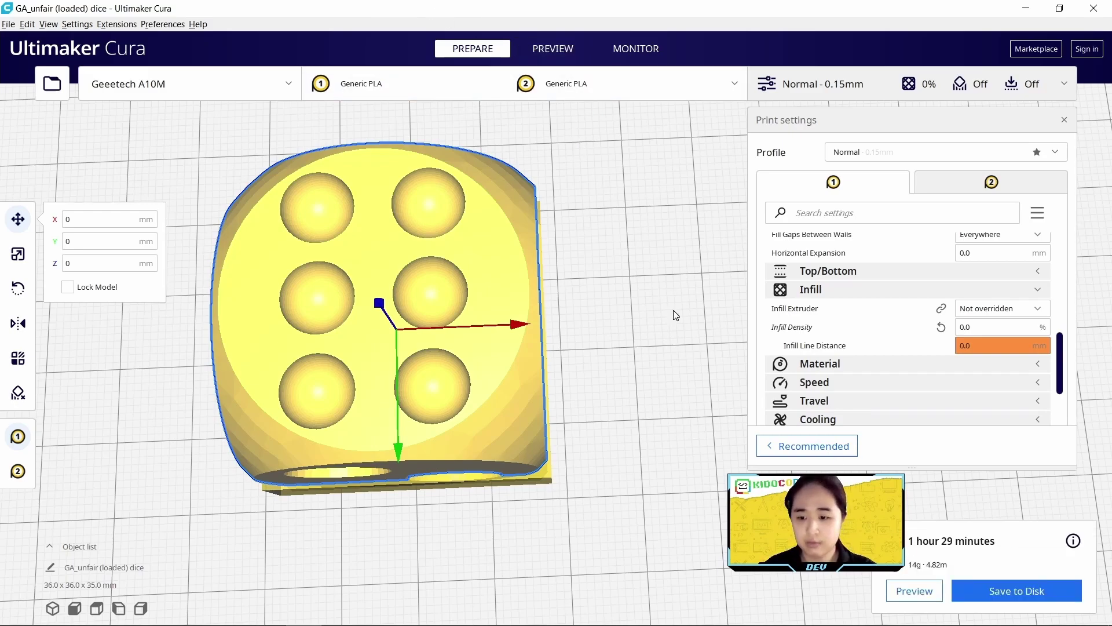
Preview the dice's interior and upper layers, and return to the prepare view
{"action": "left_click", "coordinate": [914, 591]}
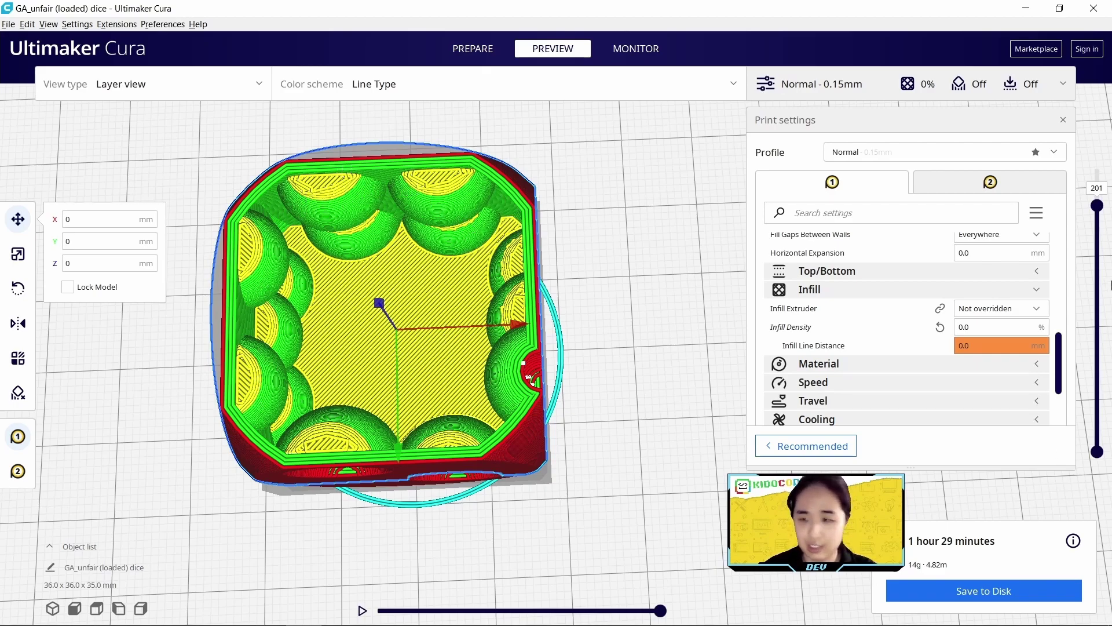
{"action": "left_click_drag", "start_coordinate": [1102, 212], "coordinate": [1104, 169]}
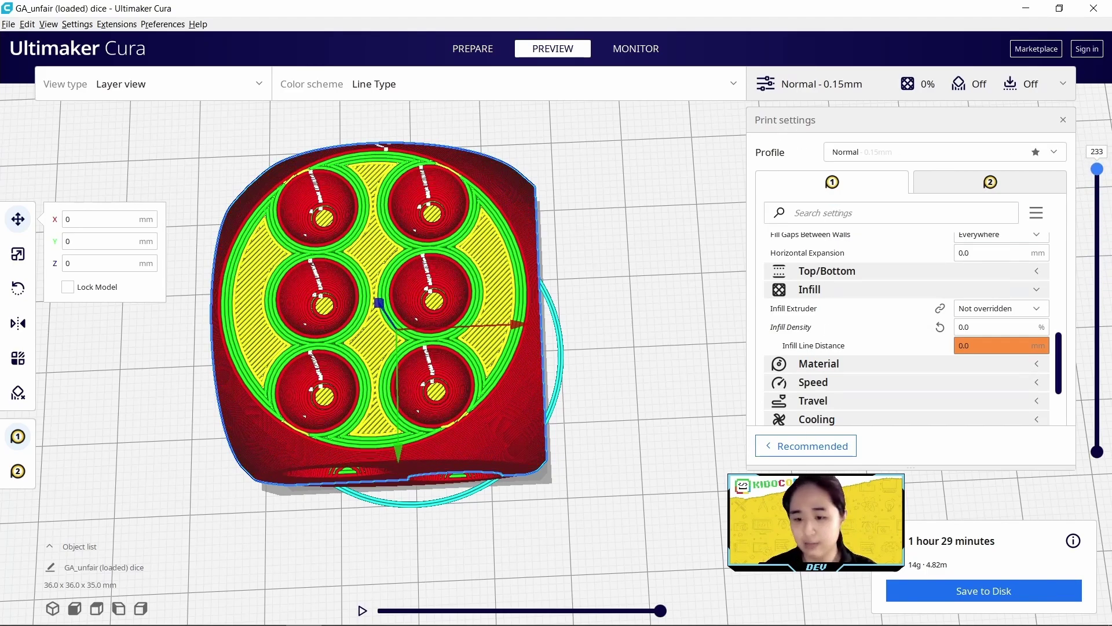
{"action": "left_click", "coordinate": [480, 54]}
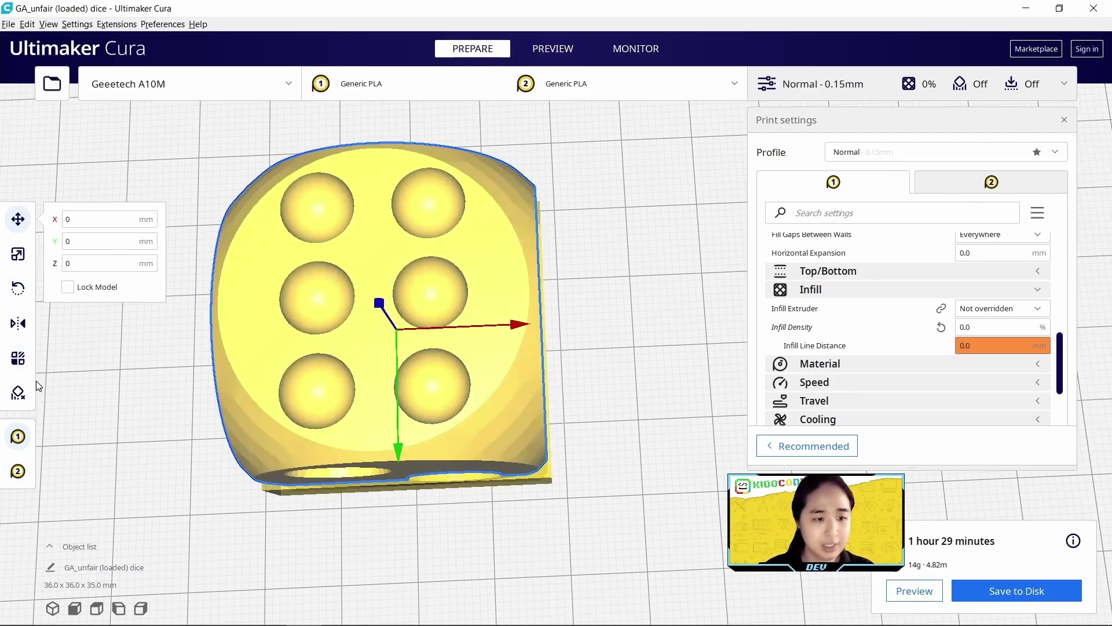
Select the flat box under the dice, and set its cutting mesh Wall Thickness to 0 mm
{"action": "right_click_drag", "start_coordinate": [631, 438], "coordinate": [540, 564]}
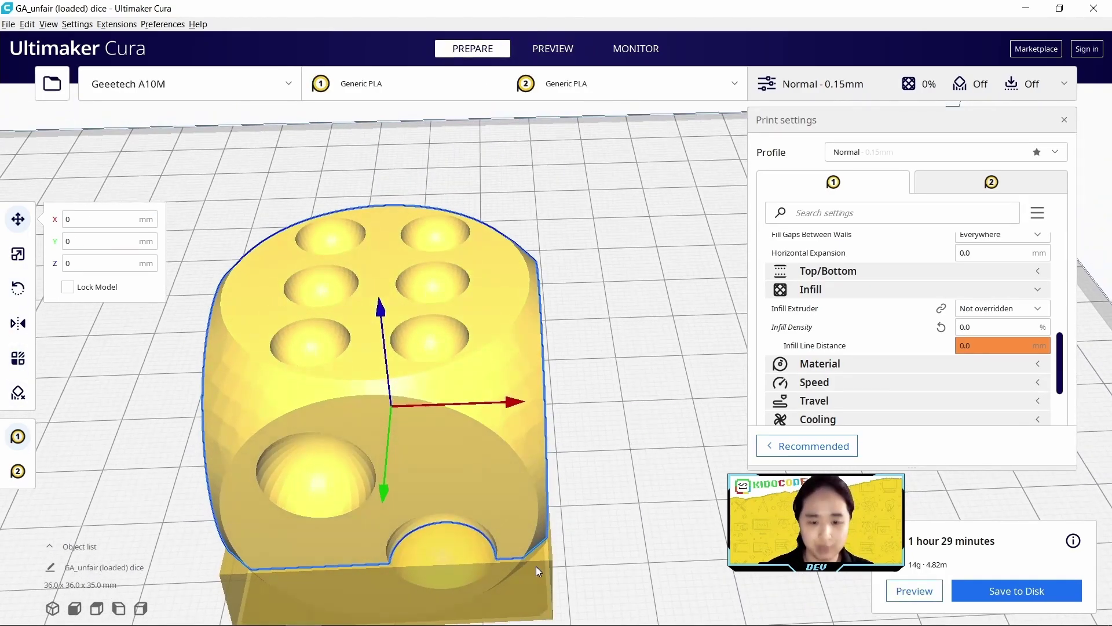
{"action": "scroll", "coordinate": [235, 583], "scroll_direction": "down", "scroll_amount": 3}
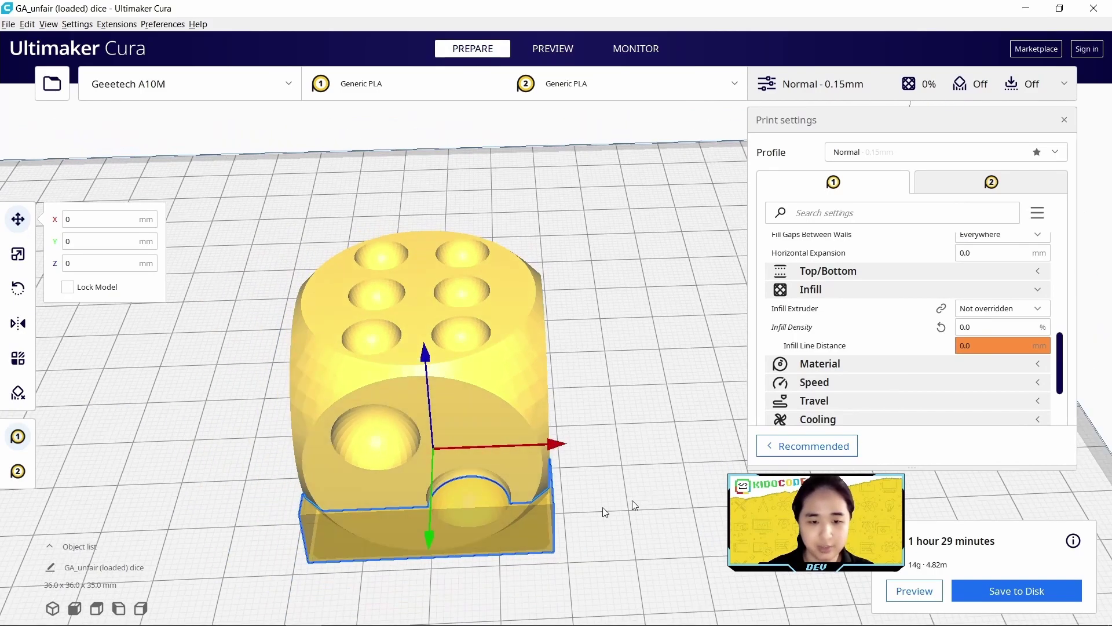
{"action": "left_click", "coordinate": [24, 351]}
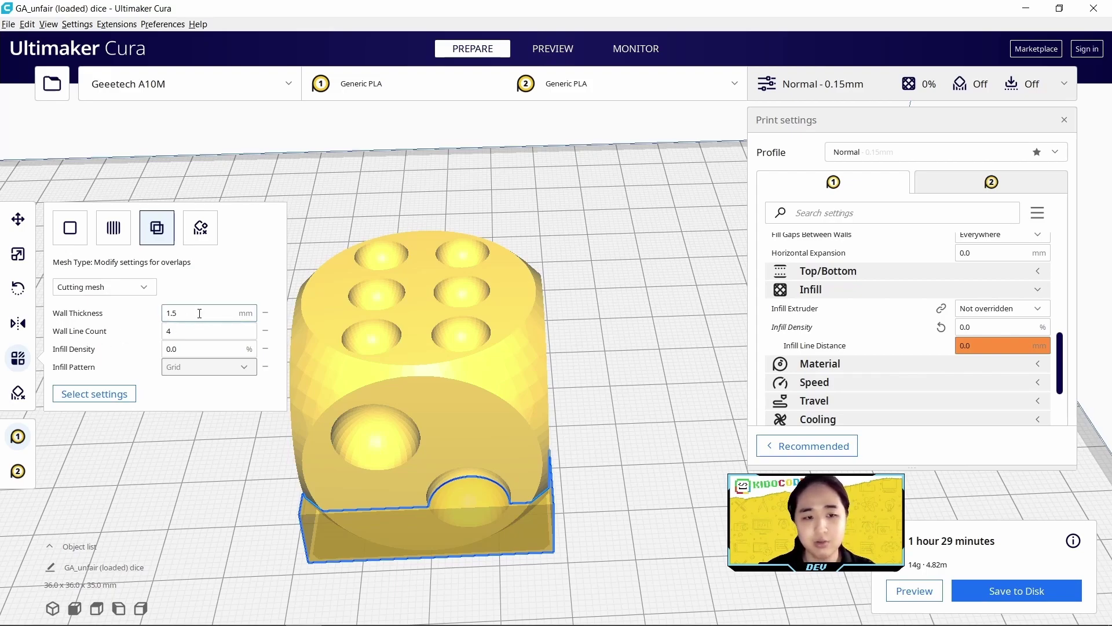
{"action": "scroll", "coordinate": [930, 333], "scroll_direction": "up", "scroll_amount": 10}
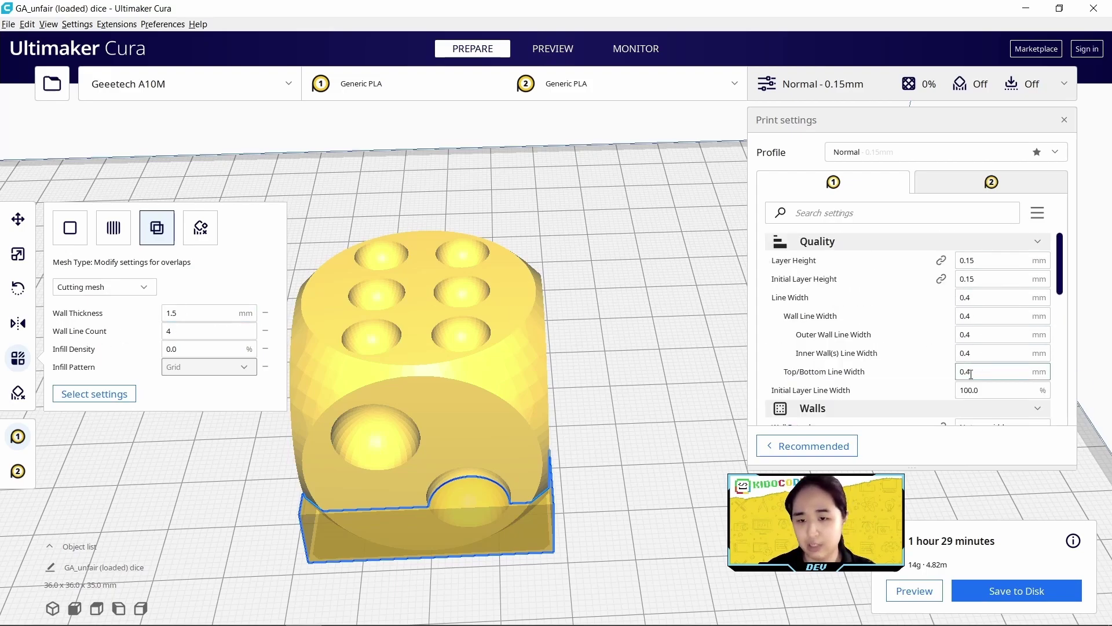
{"action": "scroll", "coordinate": [985, 331], "scroll_direction": "down", "scroll_amount": 5}
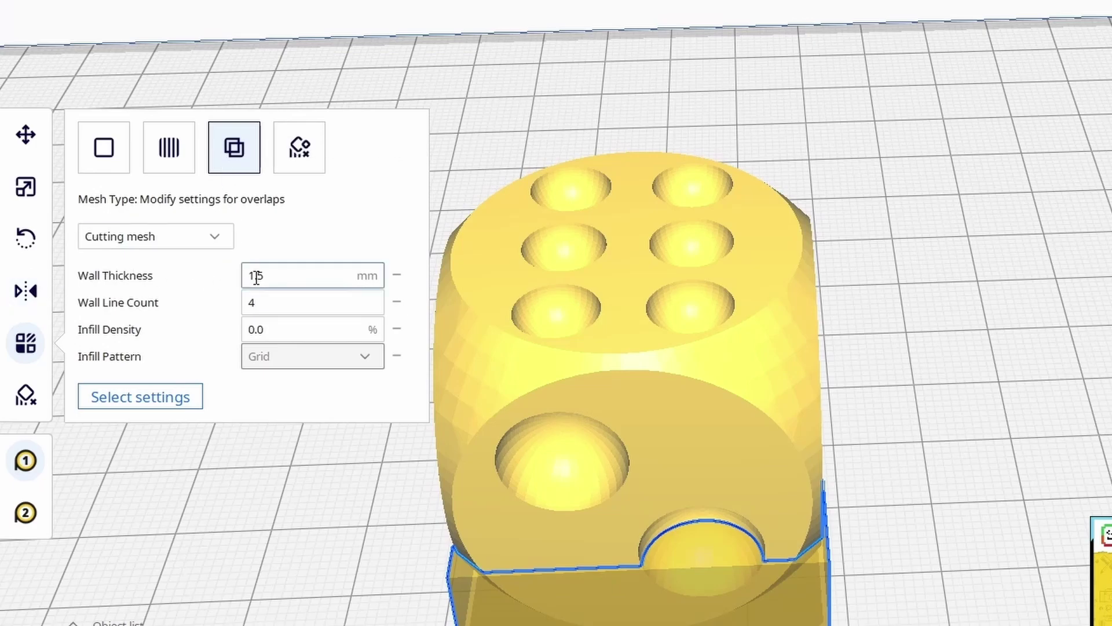
{"action": "left_click_drag", "start_coordinate": [294, 276], "coordinate": [130, 272]}
{"action": "type", "text": "0"}
Set the cutting mesh's Infill Density to 100% and its Infill Pattern to Grid
{"action": "left_click_drag", "start_coordinate": [292, 330], "coordinate": [204, 333]}
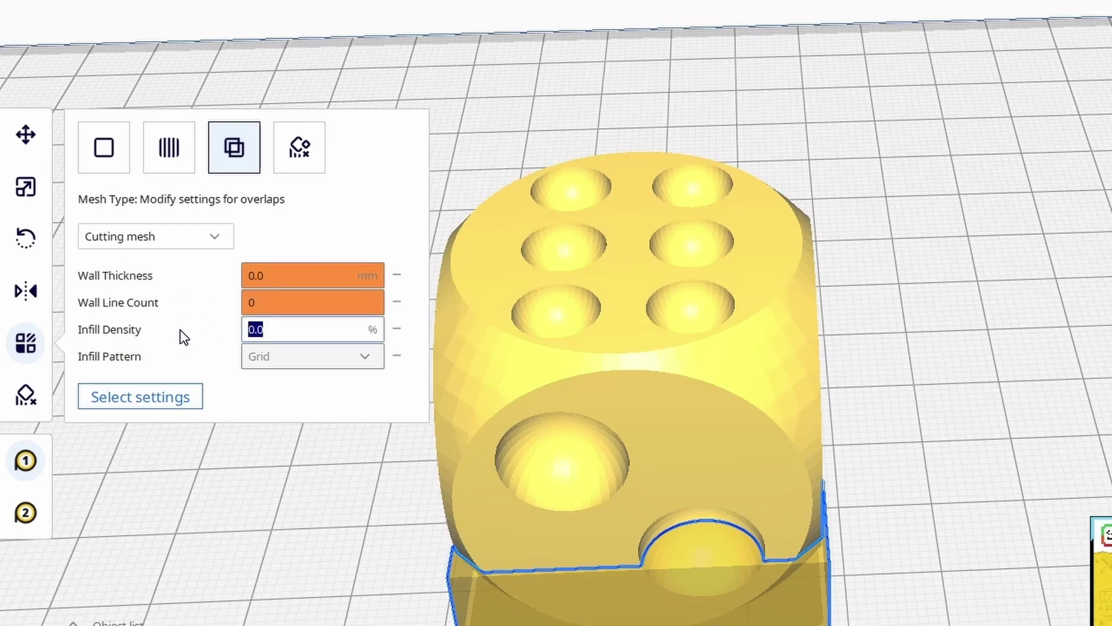
{"action": "type", "text": "100"}
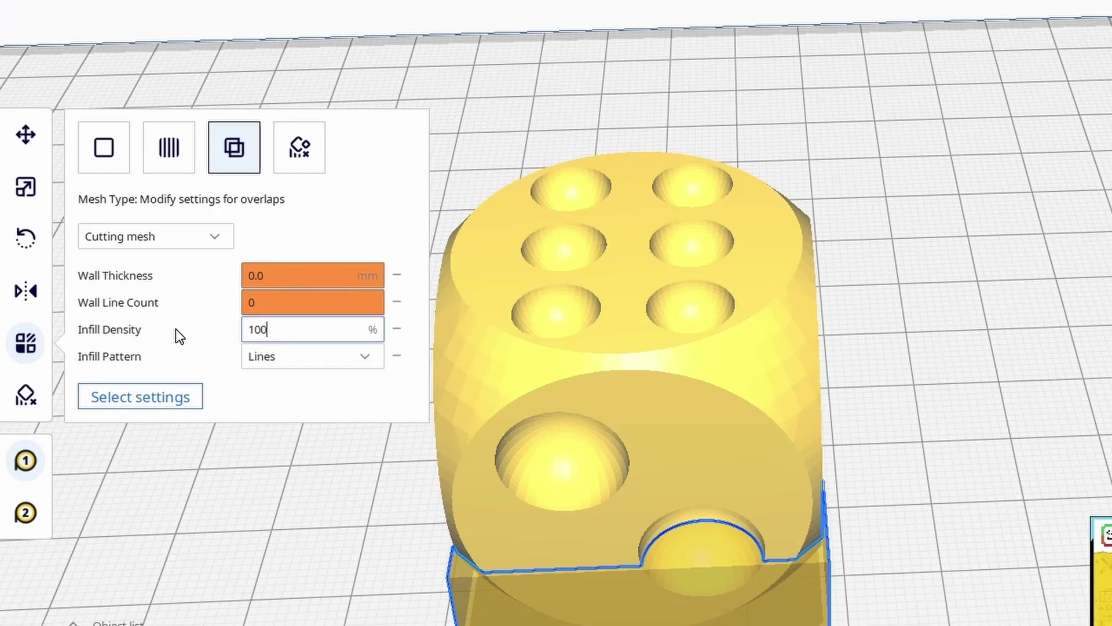
{"action": "left_click", "coordinate": [261, 356]}
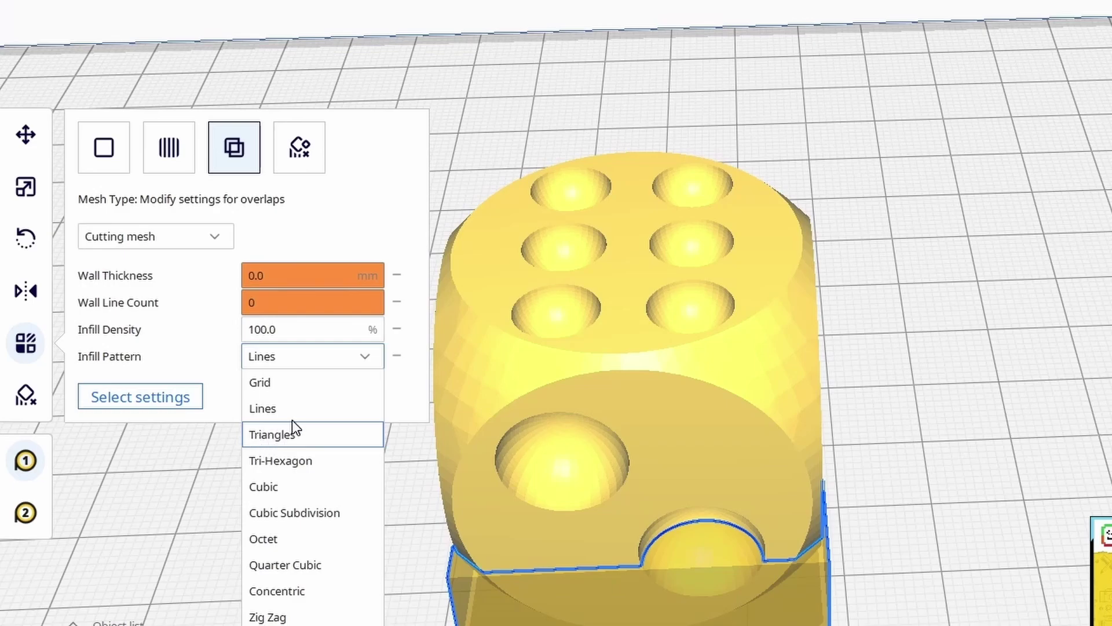
{"action": "left_click", "coordinate": [336, 380]}
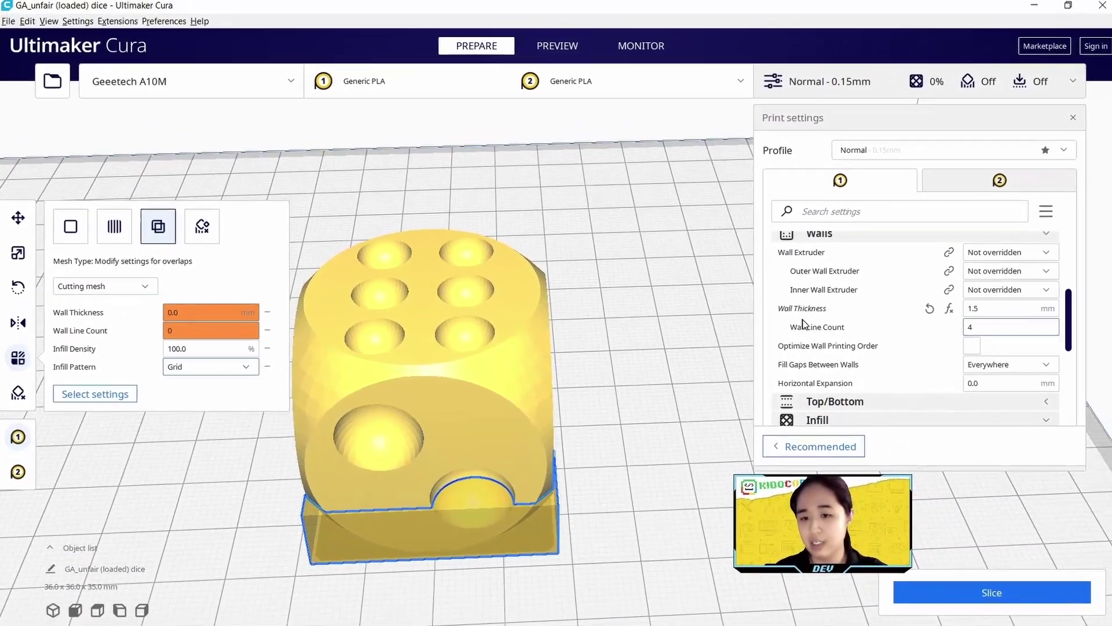
Slice the dice again, and examine its outer surface and its layers down to about layer 71 in the preview
{"action": "left_click", "coordinate": [1111, 297]}
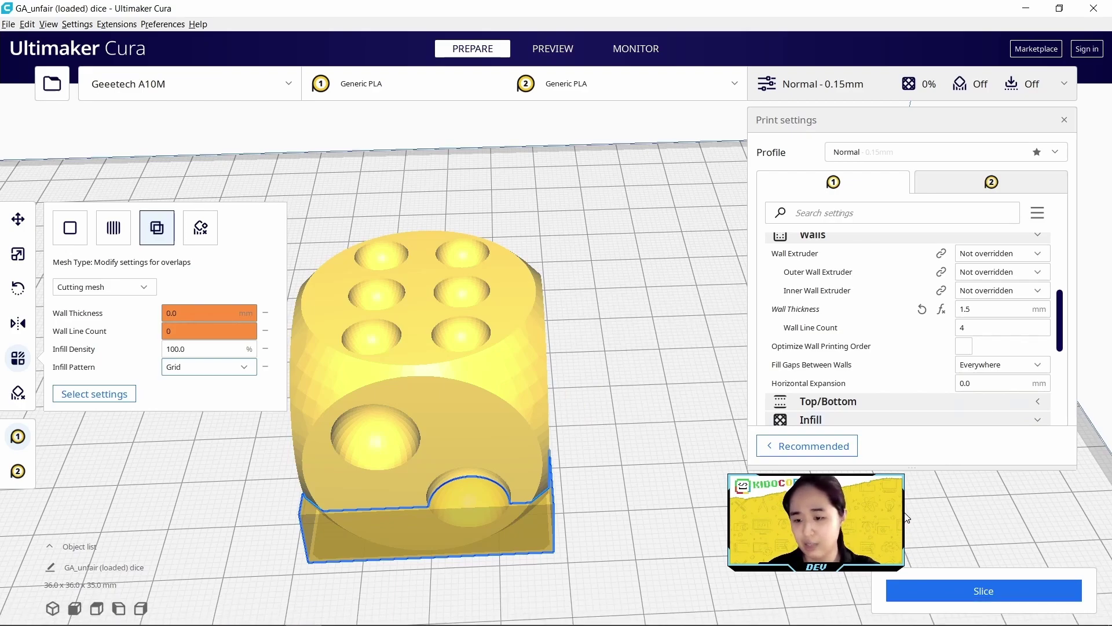
{"action": "left_click", "coordinate": [936, 586]}
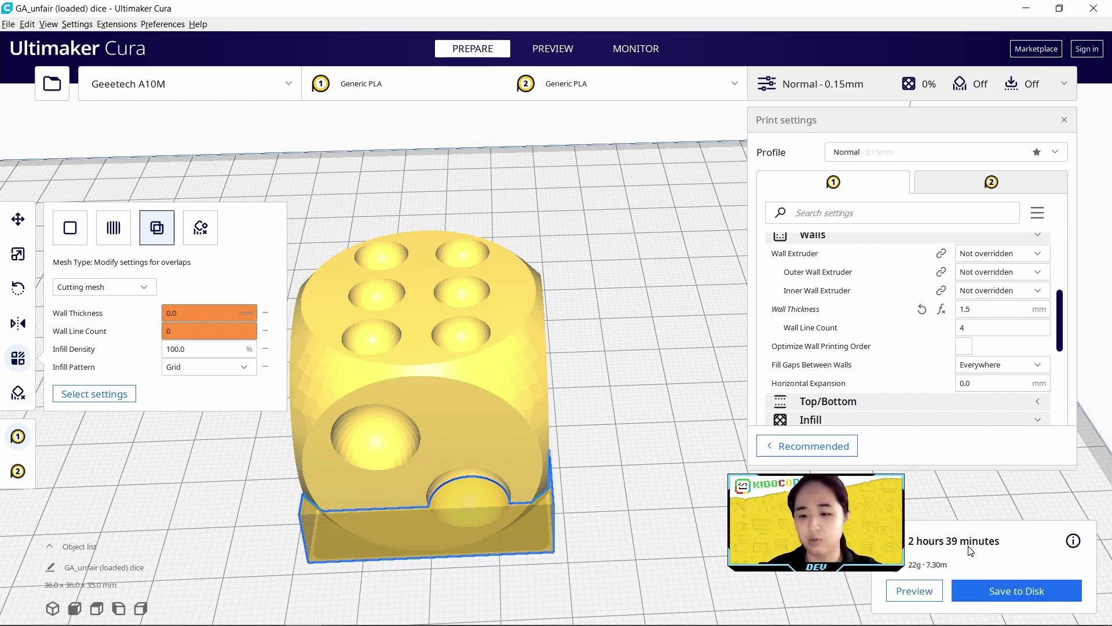
{"action": "left_click", "coordinate": [914, 591]}
{"action": "right_click_drag", "start_coordinate": [601, 293], "coordinate": [595, 256]}
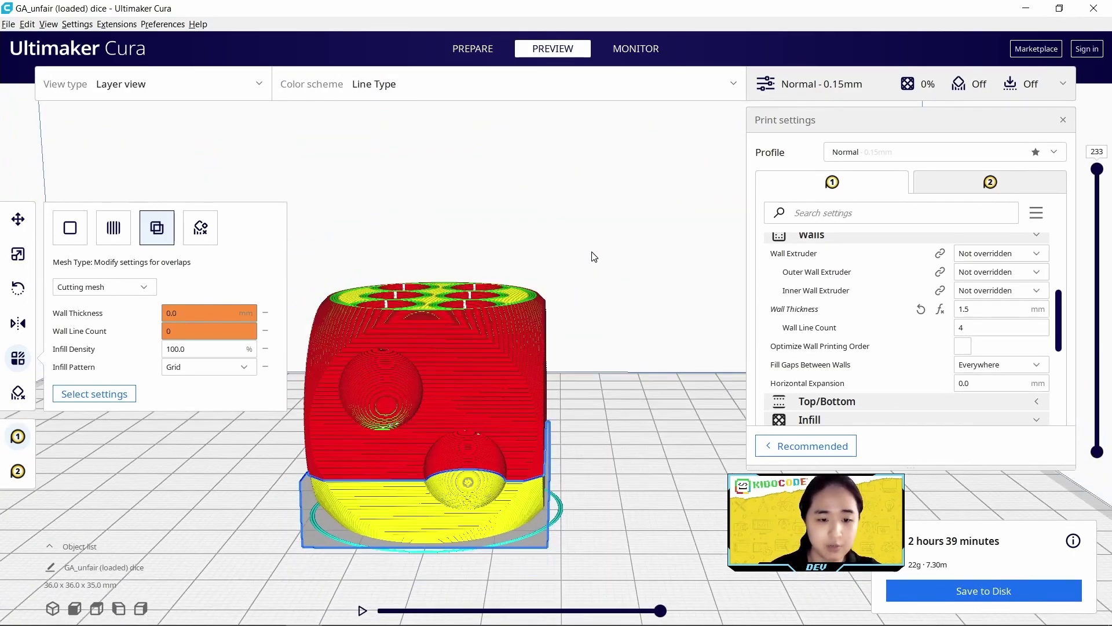
{"action": "left_click", "coordinate": [633, 342]}
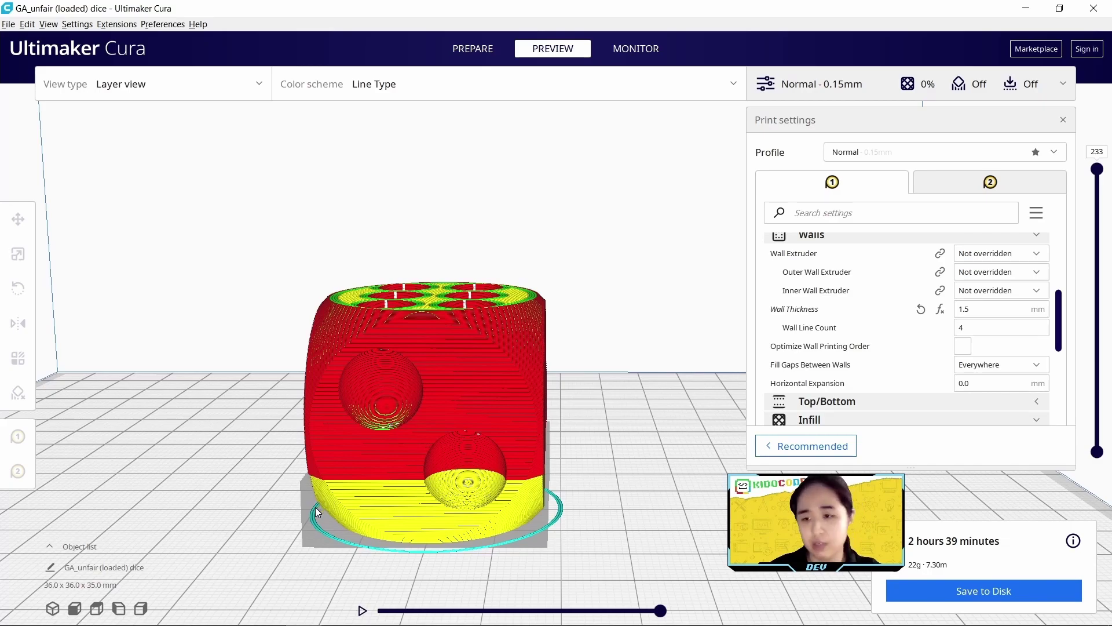
{"action": "right_click_drag", "start_coordinate": [589, 365], "coordinate": [632, 481]}
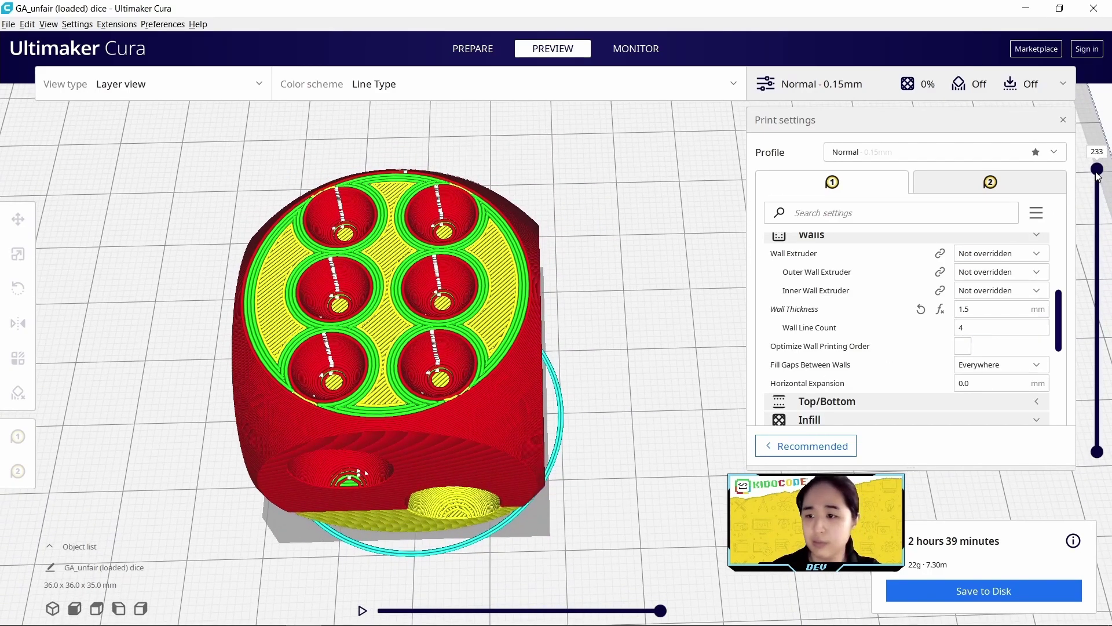
{"action": "left_click_drag", "start_coordinate": [1098, 173], "coordinate": [1090, 366]}
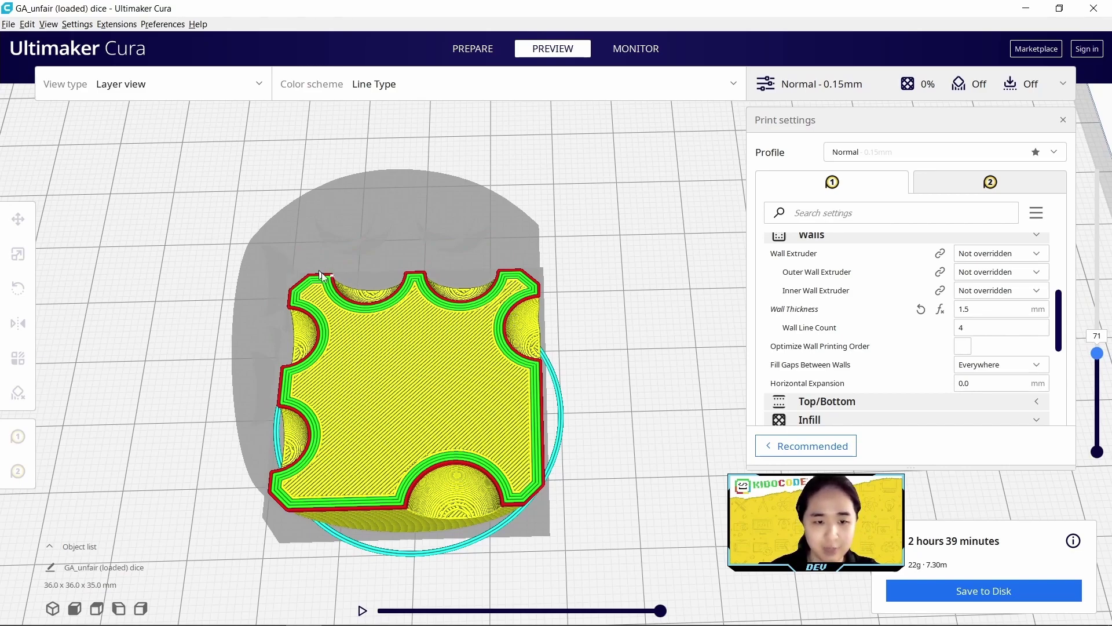
{"action": "left_click_drag", "start_coordinate": [1100, 358], "coordinate": [1109, 145]}
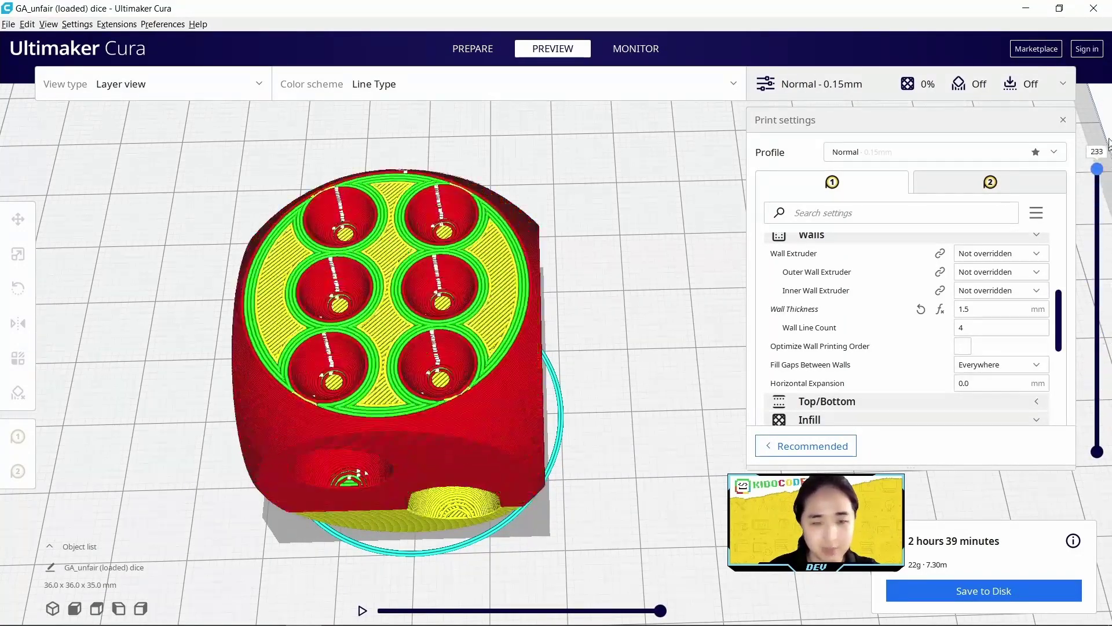
Return to the prepare view, and scale the flat box to 30 mm along X
{"action": "left_click", "coordinate": [473, 49]}
{"action": "left_click", "coordinate": [474, 532]}
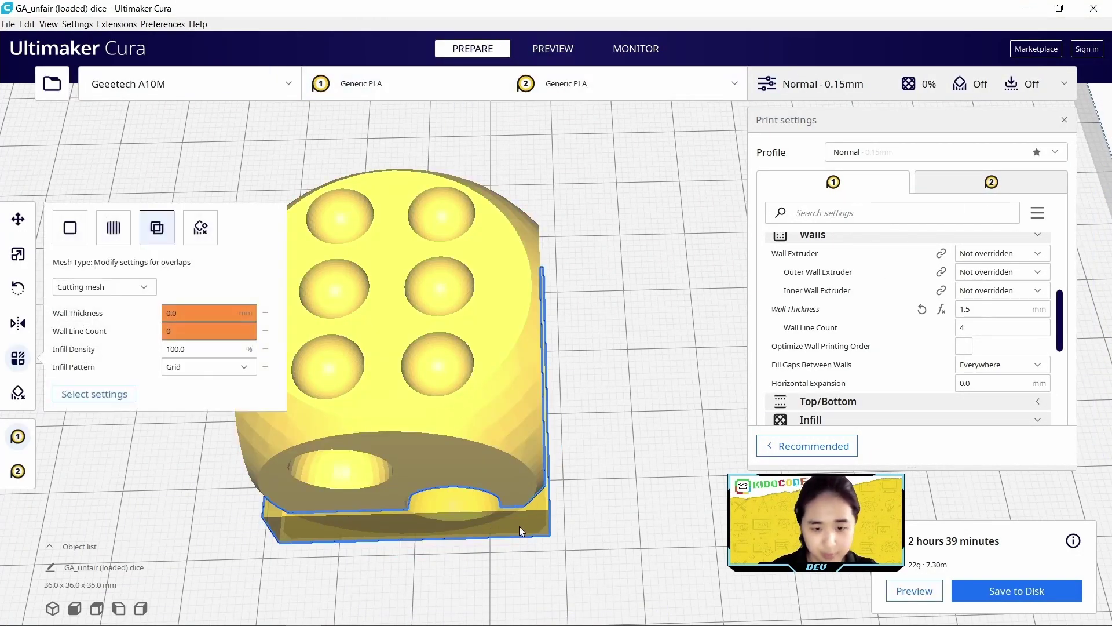
{"action": "left_click", "coordinate": [674, 469]}
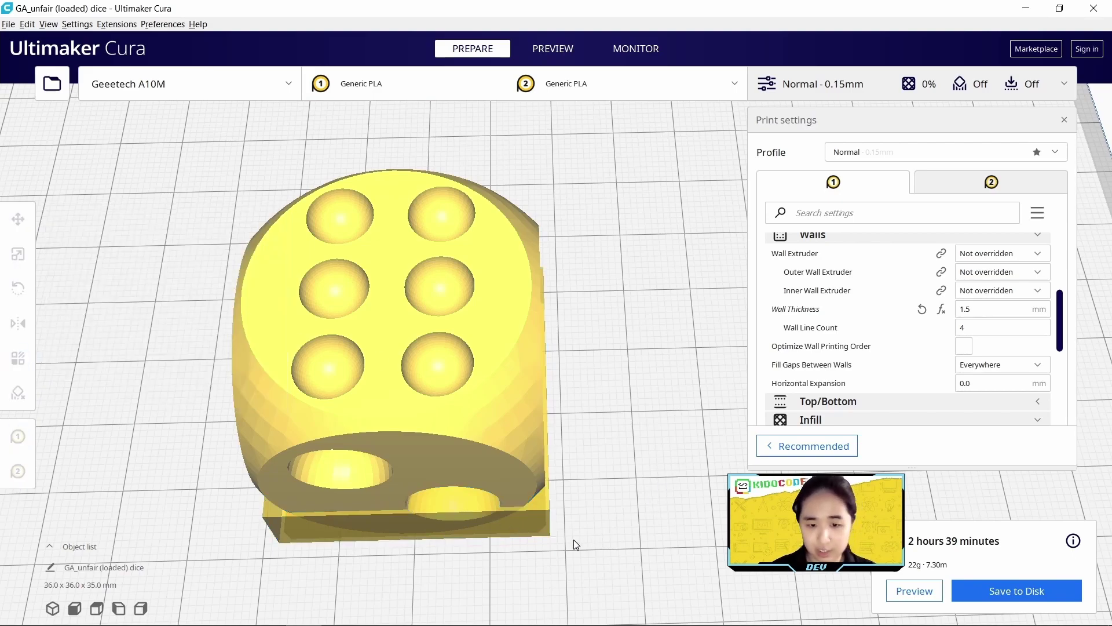
{"action": "left_click", "coordinate": [538, 516]}
{"action": "left_click", "coordinate": [18, 253]}
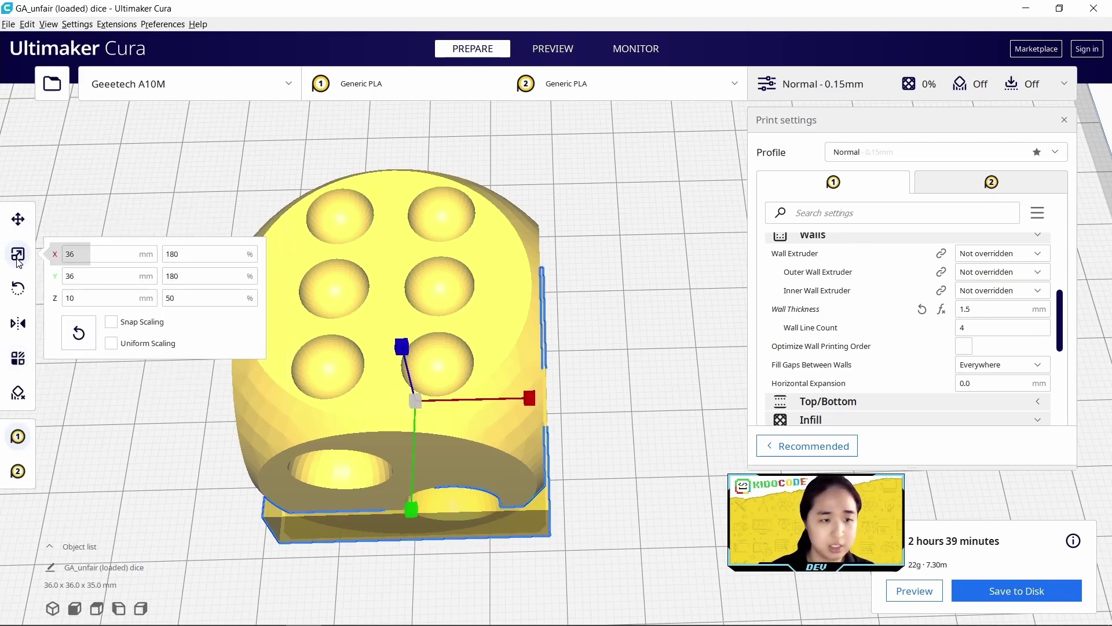
{"action": "scroll", "coordinate": [512, 499], "scroll_direction": "down", "scroll_amount": 1}
{"action": "scroll", "coordinate": [512, 498], "scroll_direction": "down", "scroll_amount": 1}
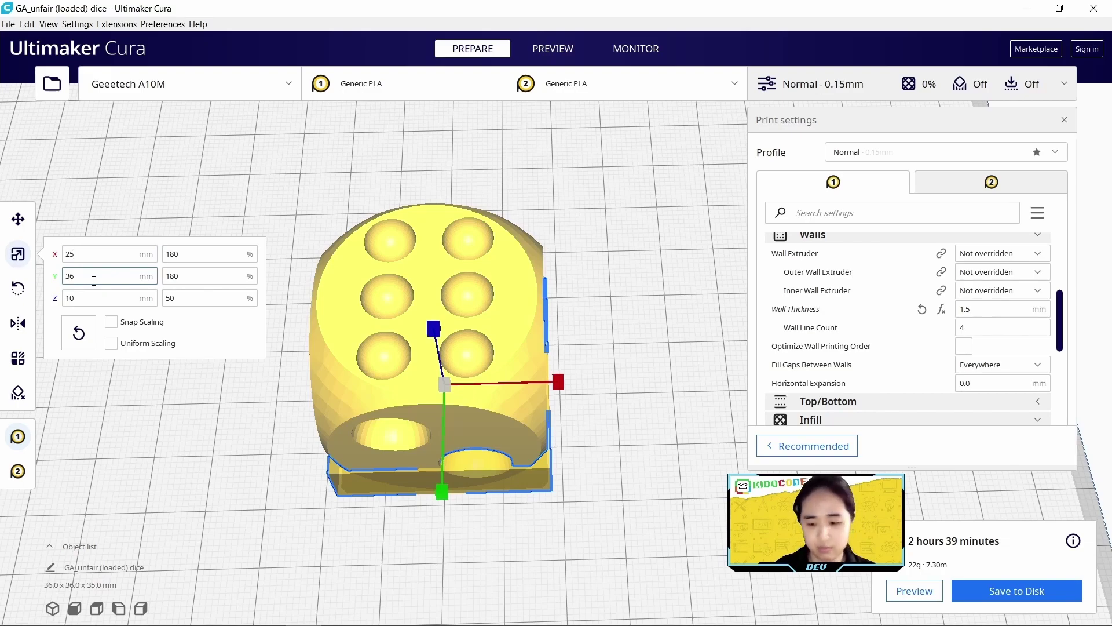
{"action": "key", "text": "BackSpace"}
{"action": "key", "text": "BackSpace"}
{"action": "type", "text": "30"}
{"action": "key", "text": "Return"}
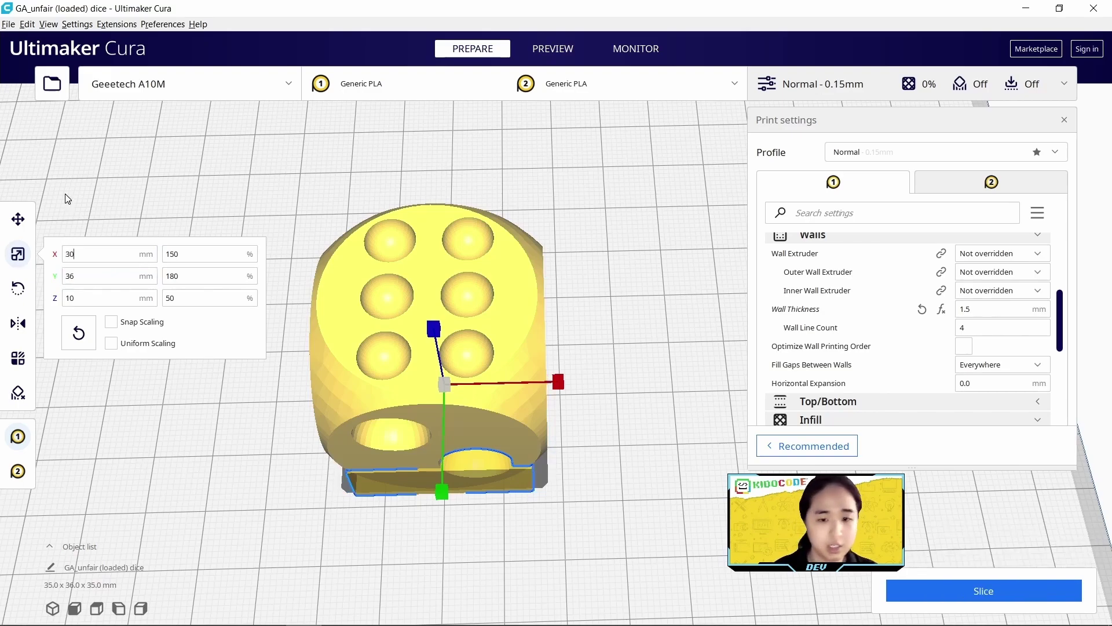
Scale the flat box to 30 mm along Y
{"action": "key", "text": "Tab"}
{"action": "type", "text": "35"}
{"action": "key", "text": "Return"}
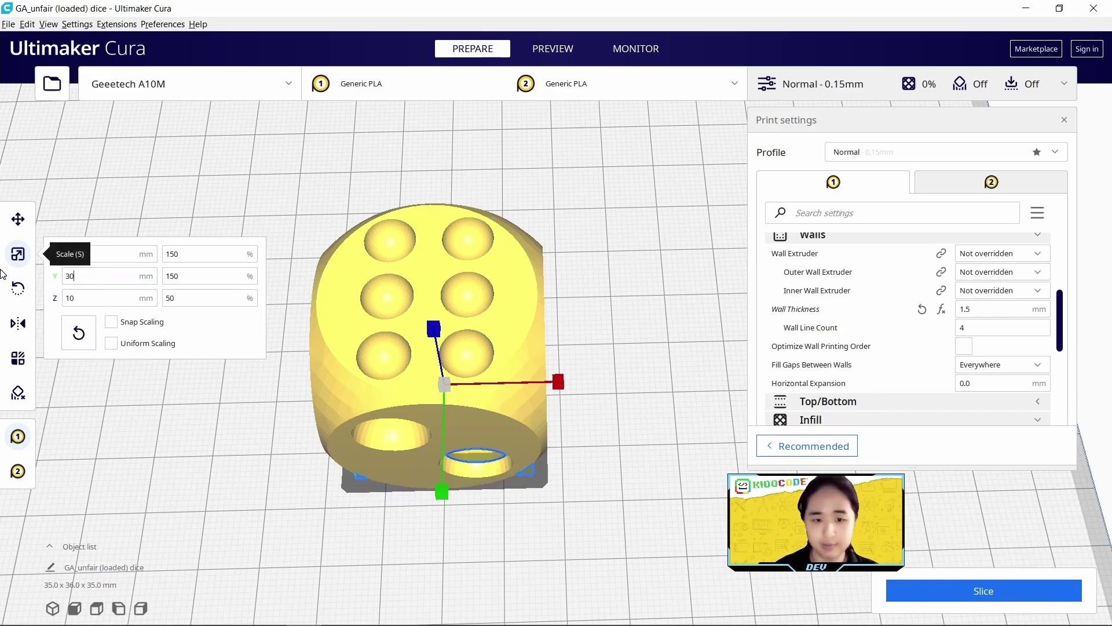
Slice the dice with the widened box, and examine its layers down to about layer 67 in the preview
{"action": "left_click", "coordinate": [636, 498]}
{"action": "right_click_drag", "start_coordinate": [635, 497], "coordinate": [686, 342]}
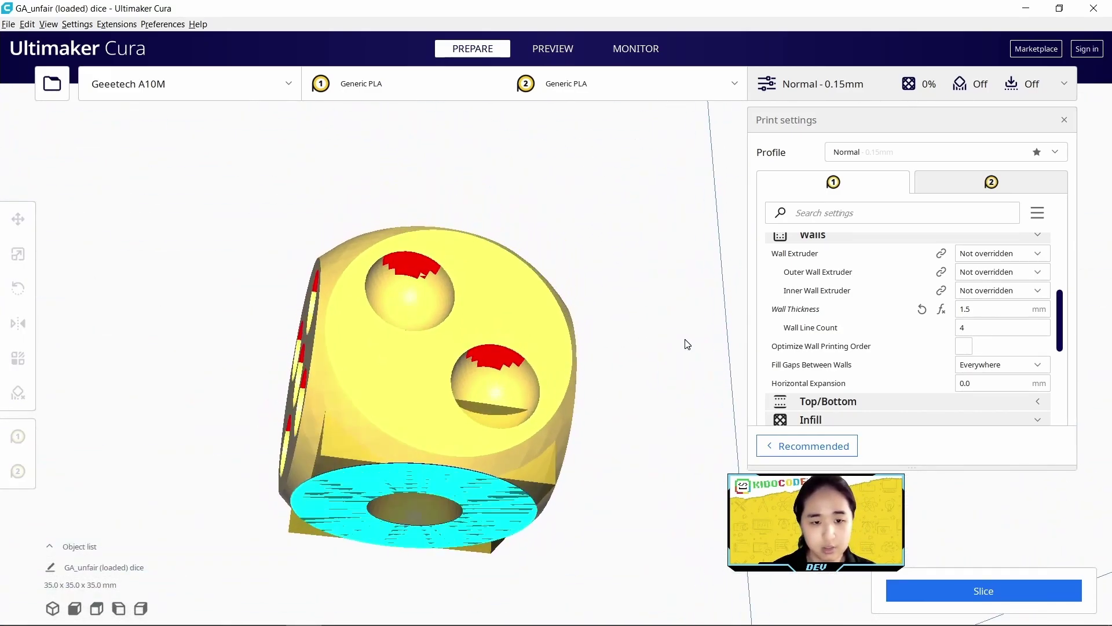
{"action": "right_click_drag", "start_coordinate": [544, 415], "coordinate": [576, 513]}
{"action": "left_click", "coordinate": [914, 592]}
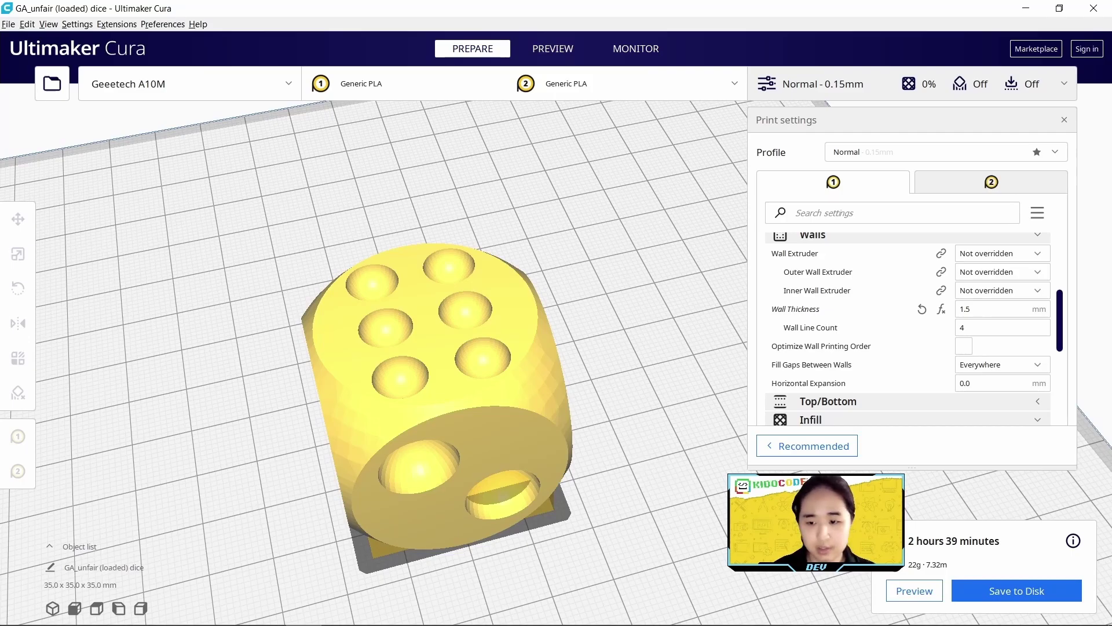
{"action": "left_click", "coordinate": [912, 591]}
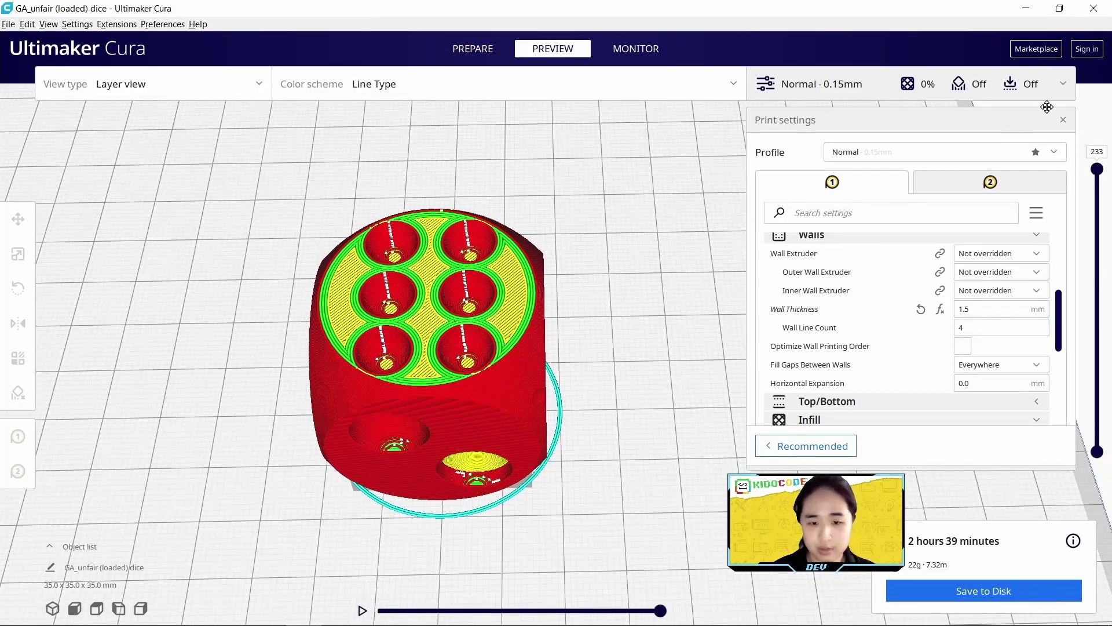
{"action": "left_click_drag", "start_coordinate": [1098, 169], "coordinate": [1102, 367]}
{"action": "scroll", "coordinate": [382, 333], "scroll_direction": "up", "scroll_amount": 2}
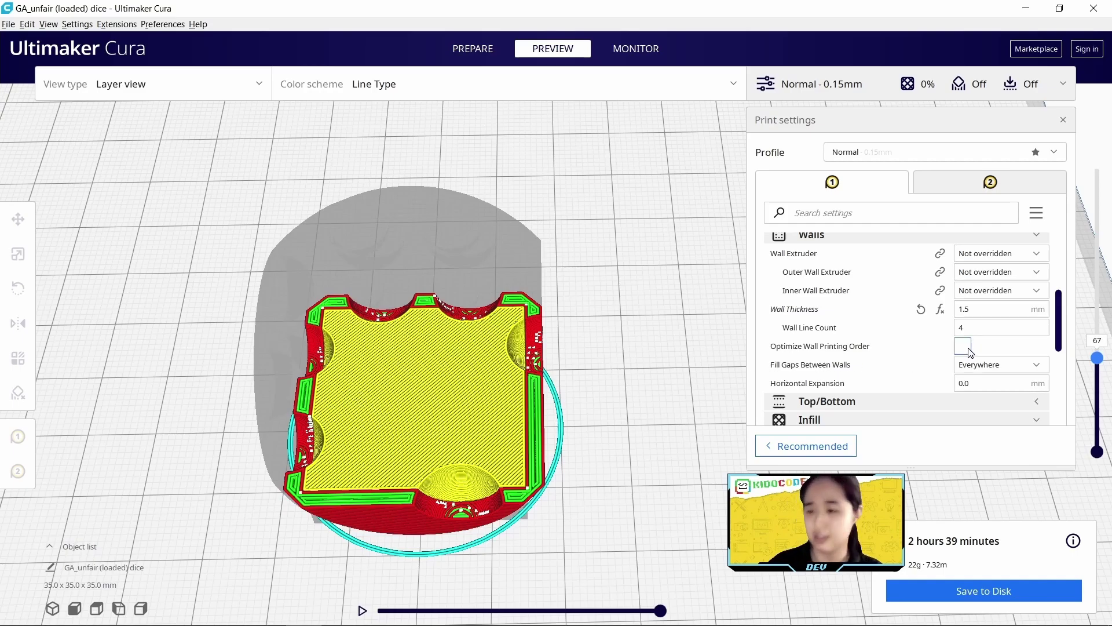
{"action": "left_click_drag", "start_coordinate": [1097, 358], "coordinate": [1097, 169]}
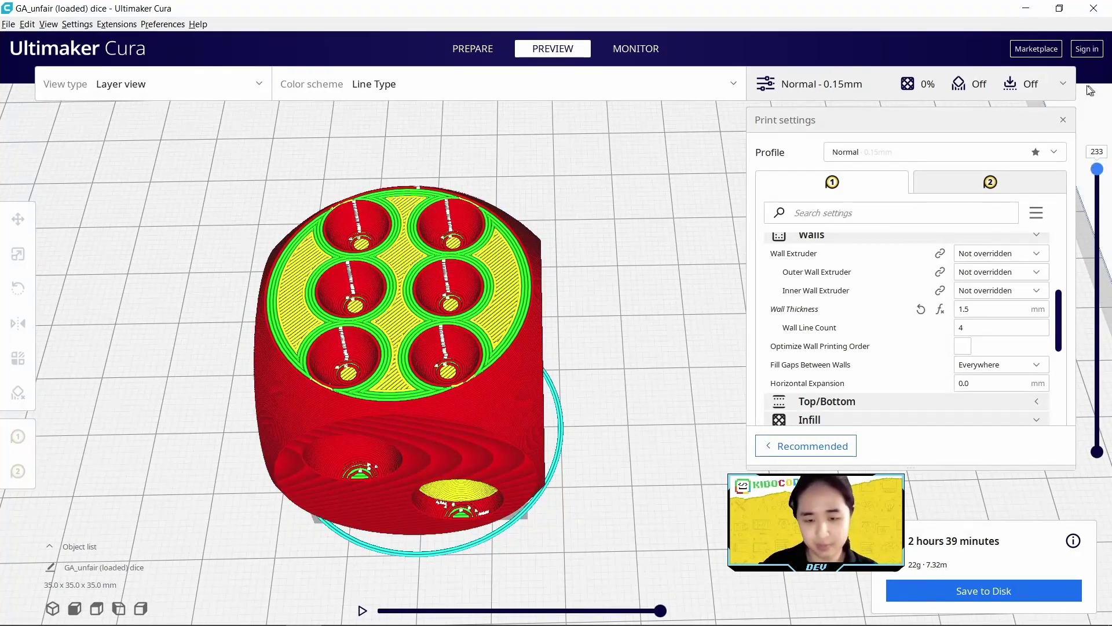
Return to the prepare view, and examine the dice's underside and the flat box from several sides
{"action": "left_click", "coordinate": [440, 48]}
{"action": "right_click_drag", "start_coordinate": [492, 322], "coordinate": [503, 410]}
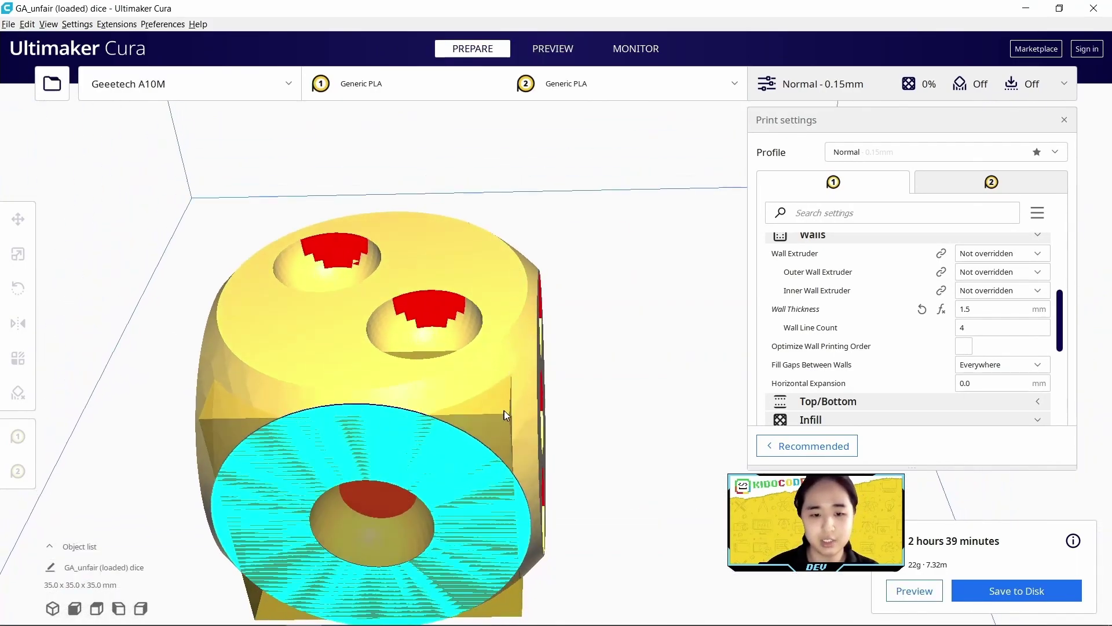
{"action": "left_click", "coordinate": [495, 419]}
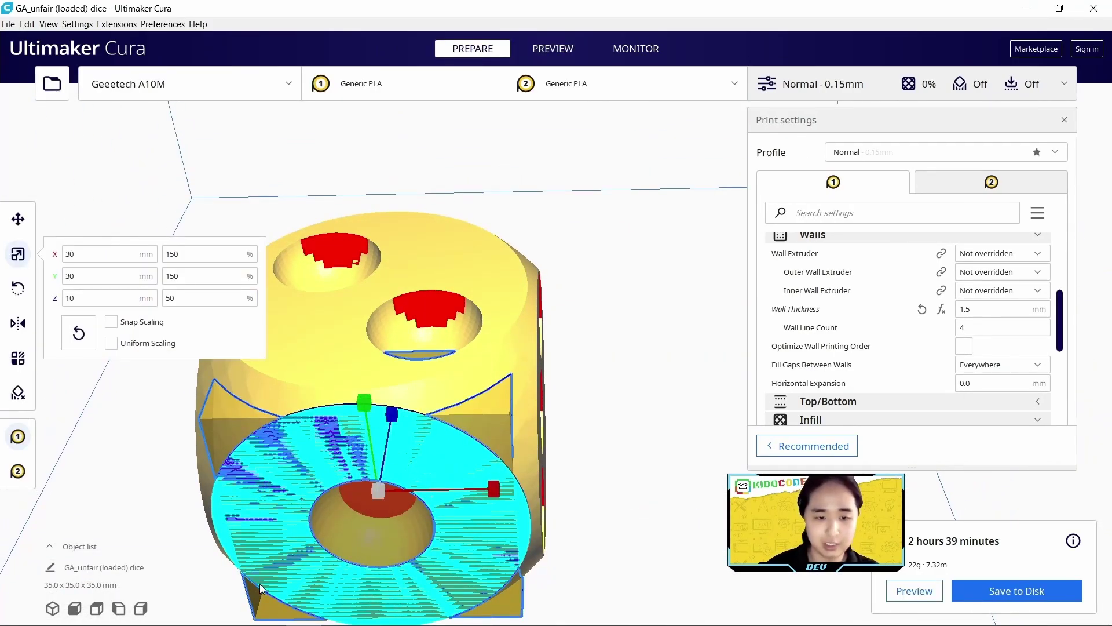
{"action": "right_click_drag", "start_coordinate": [466, 429], "coordinate": [416, 241]}
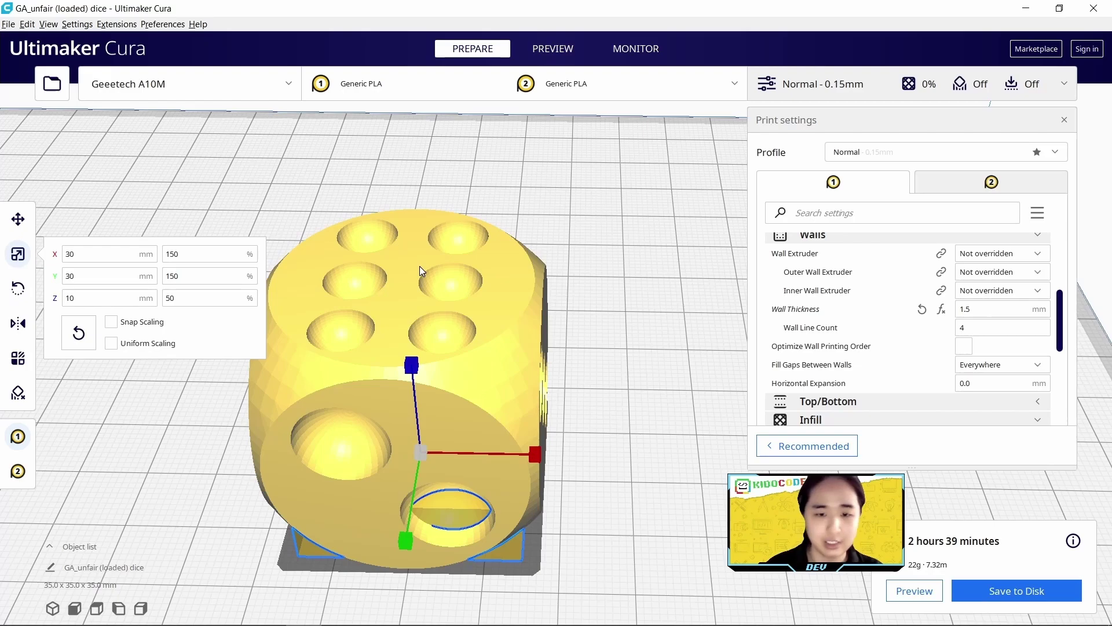
{"action": "left_click", "coordinate": [655, 319]}
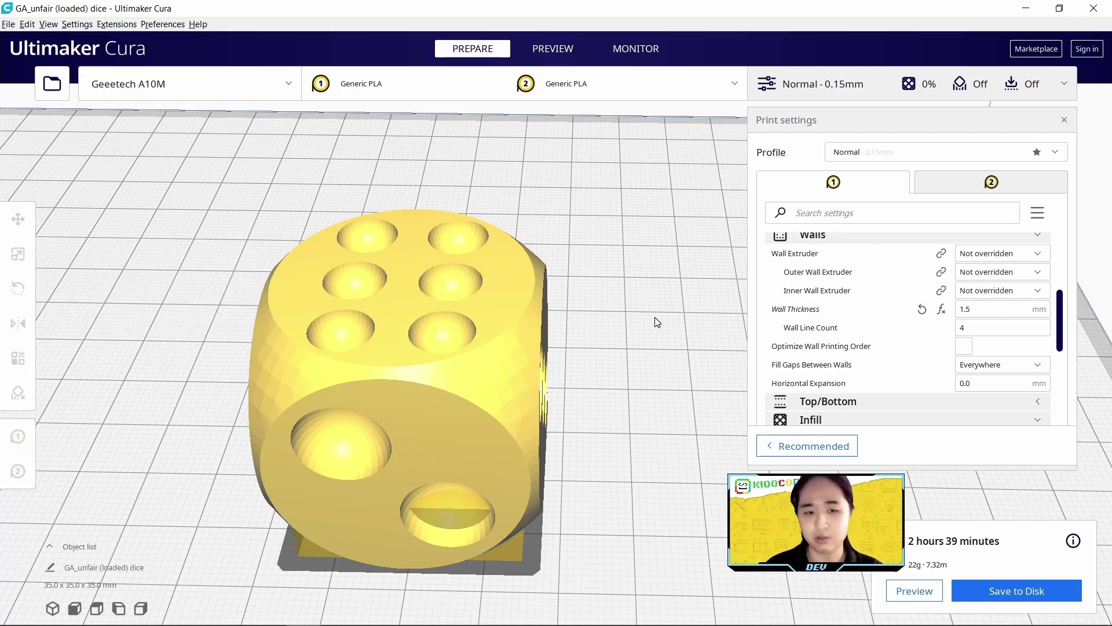
{"action": "right_click_drag", "start_coordinate": [661, 315], "coordinate": [534, 390]}
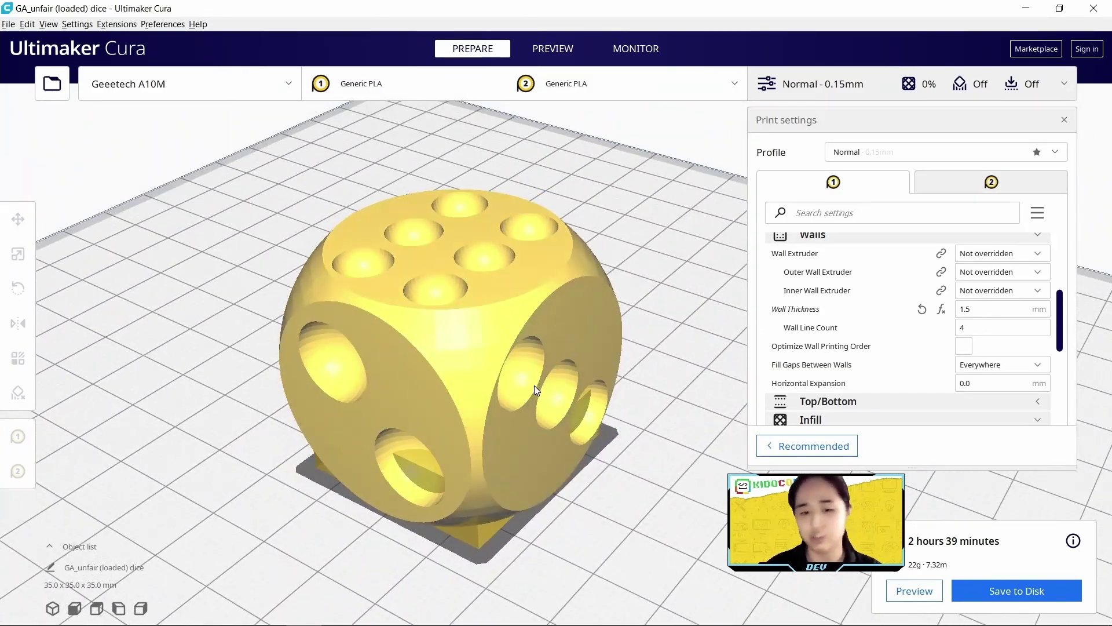
{"action": "left_click", "coordinate": [534, 389]}
{"action": "right_click", "coordinate": [666, 378]}
{"action": "left_click", "coordinate": [646, 190]}
Rotate the dice a quarter turn about the Y axis so its three-dot face points up
{"action": "left_click", "coordinate": [521, 249]}
{"action": "left_click", "coordinate": [18, 288]}
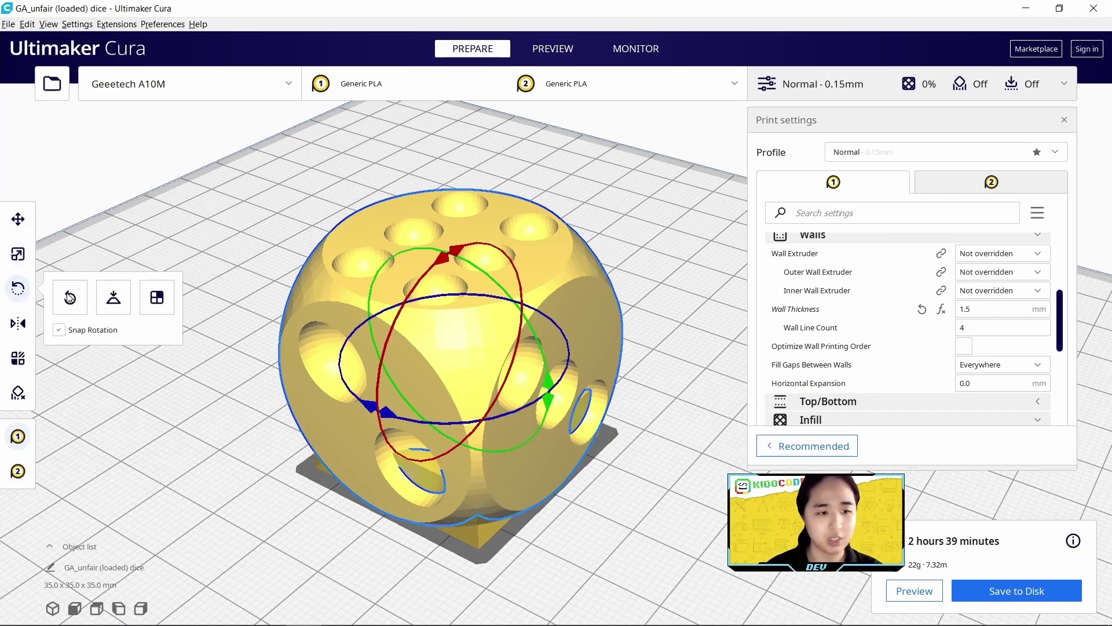
{"action": "right_click_drag", "start_coordinate": [557, 389], "coordinate": [719, 384]}
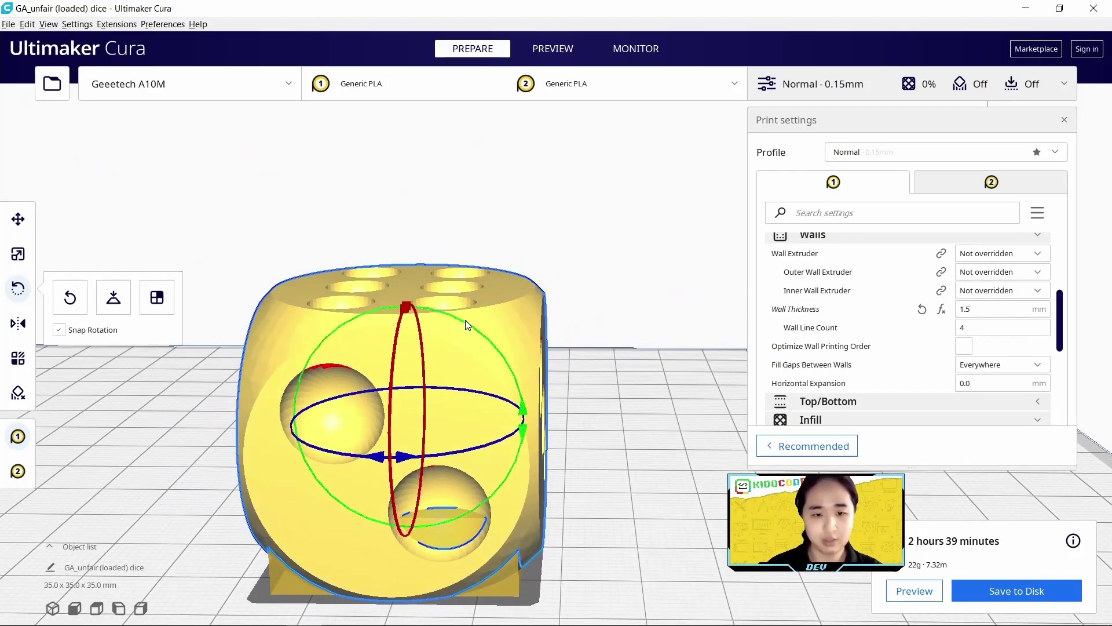
{"action": "left_click_drag", "start_coordinate": [466, 329], "coordinate": [291, 379]}
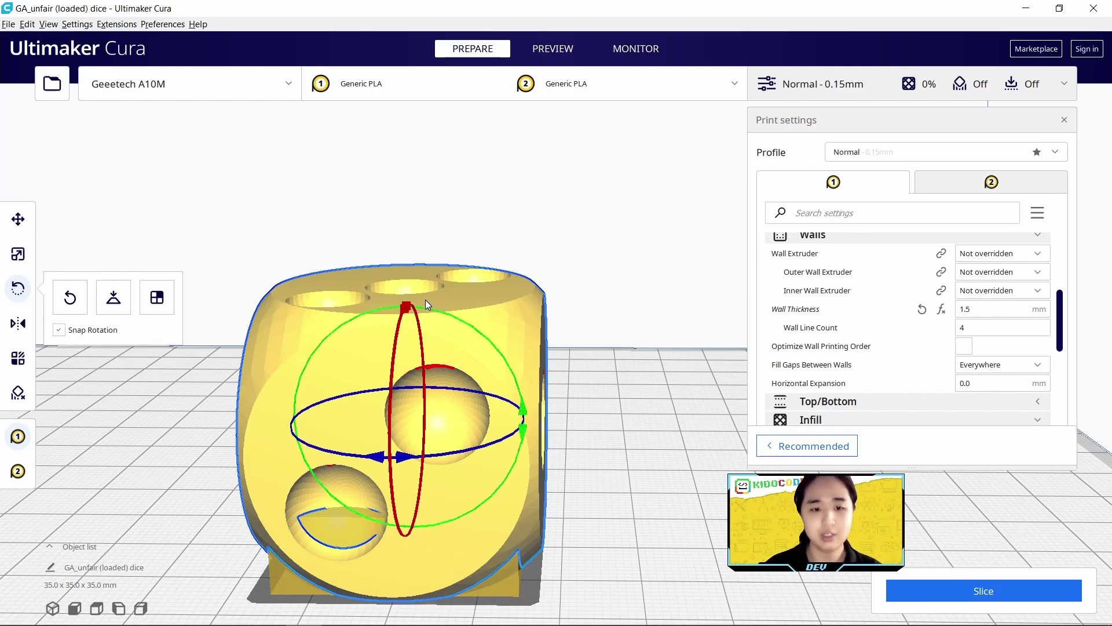
{"action": "right_click_drag", "start_coordinate": [420, 321], "coordinate": [377, 313]}
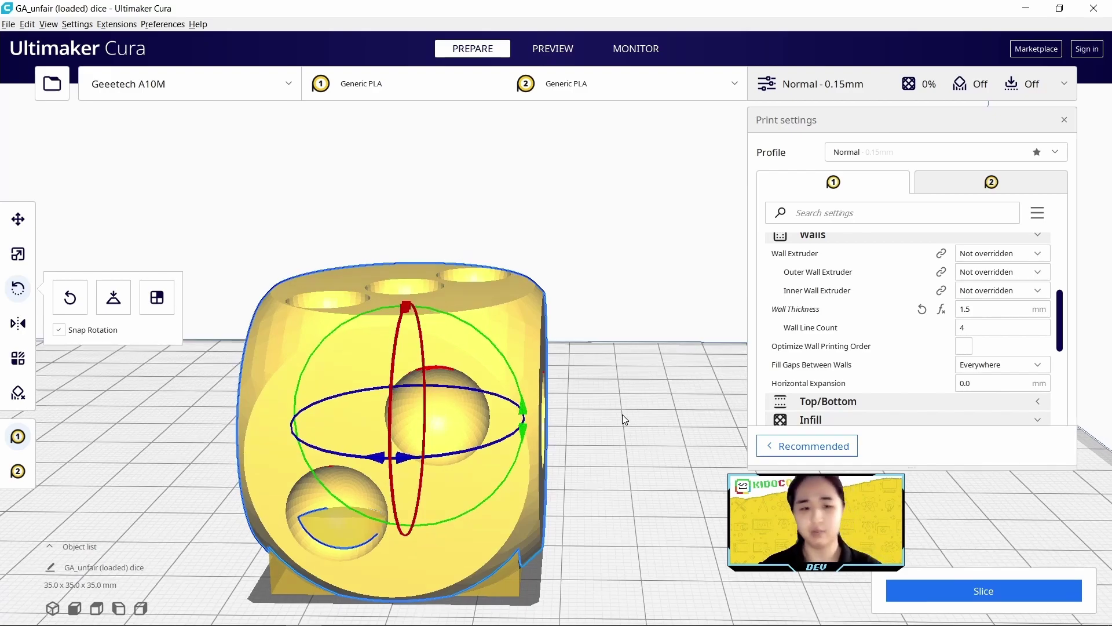
{"action": "left_click", "coordinate": [320, 223]}
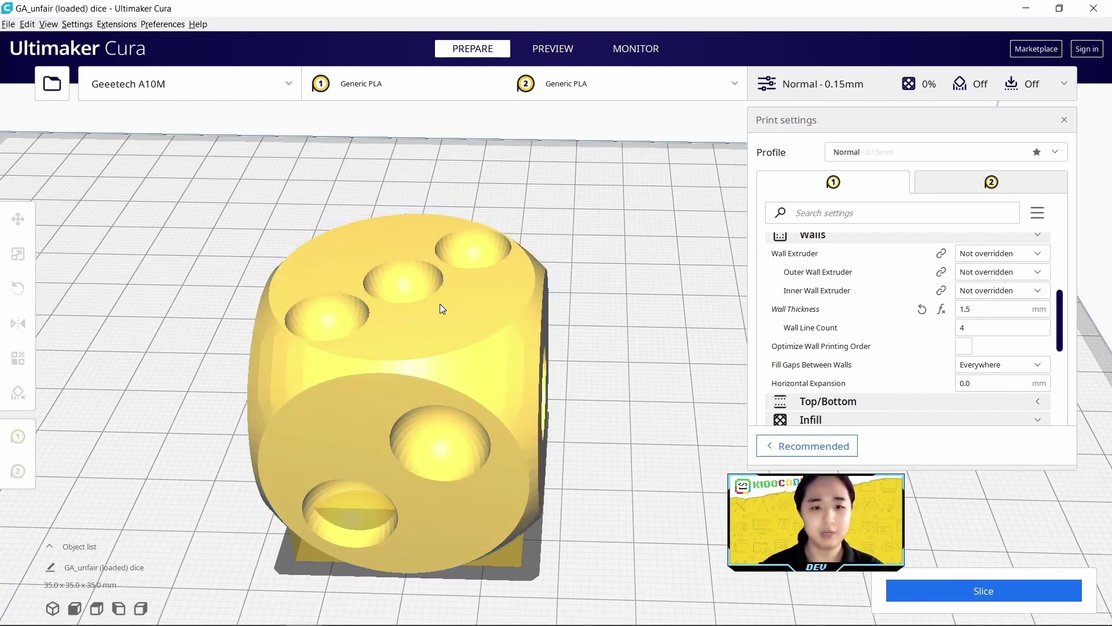
{"action": "right_click_drag", "start_coordinate": [504, 404], "coordinate": [506, 317]}
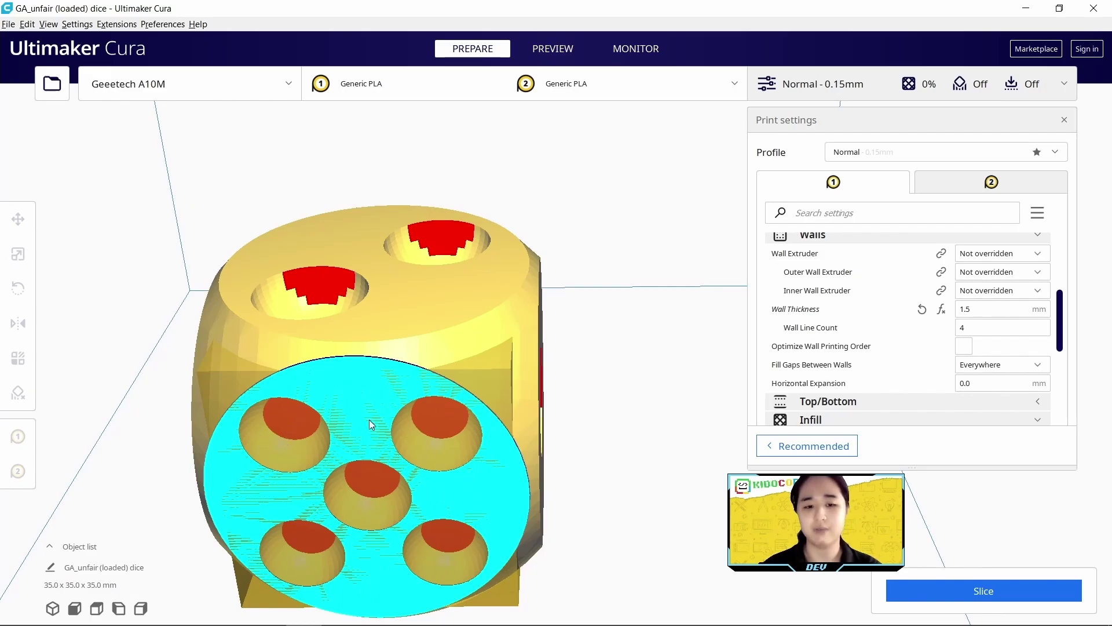
{"action": "right_click_drag", "start_coordinate": [676, 323], "coordinate": [638, 418]}
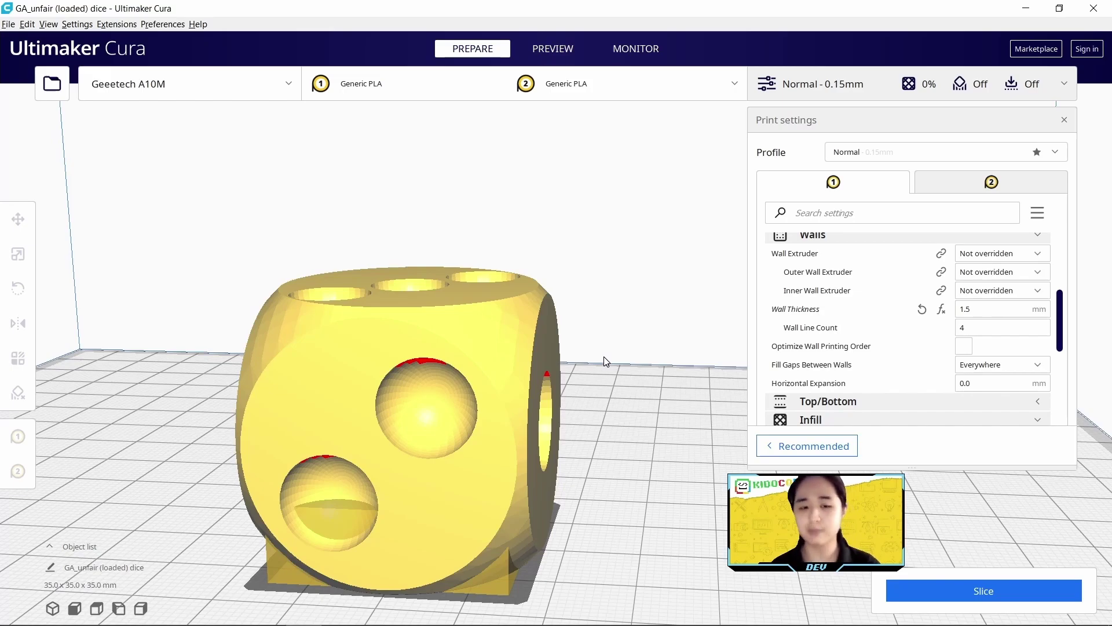
Select the flat box under the dice, and tilt it about 45° about the Y axis
{"action": "right_click_drag", "start_coordinate": [665, 308], "coordinate": [462, 487]}
{"action": "right_click_drag", "start_coordinate": [674, 422], "coordinate": [708, 416]}
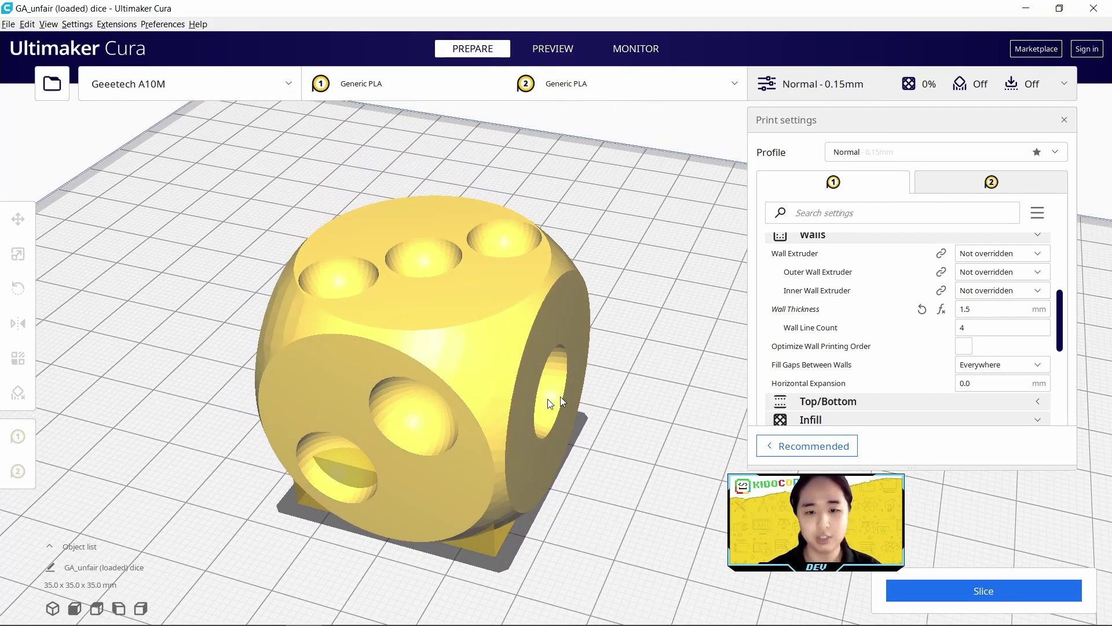
{"action": "right_click_drag", "start_coordinate": [603, 427], "coordinate": [638, 441]}
{"action": "left_click", "coordinate": [513, 570]}
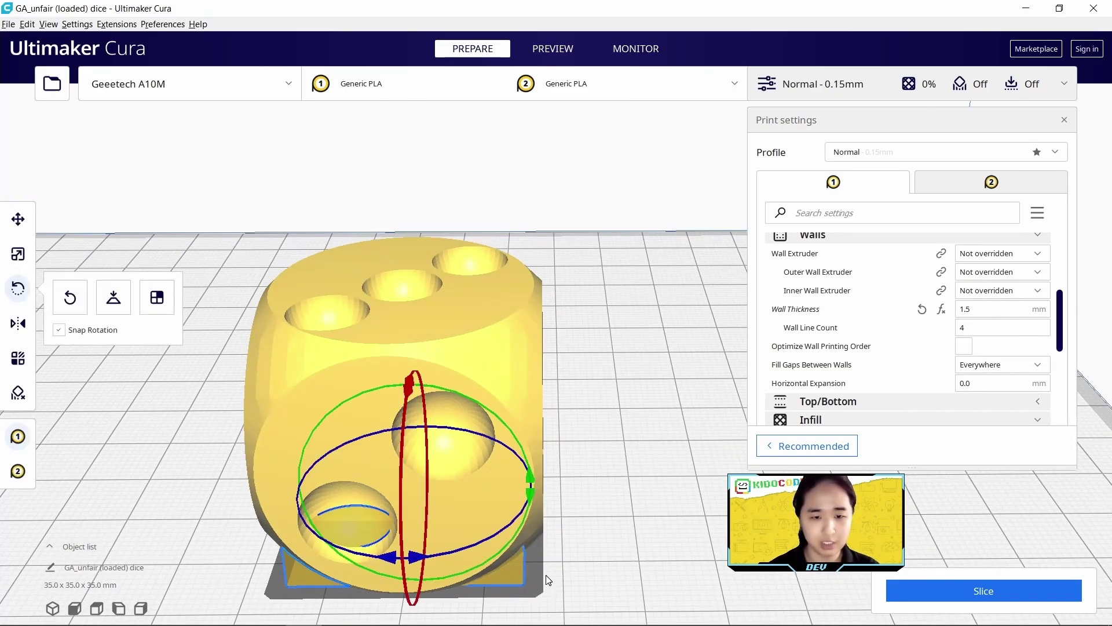
{"action": "right_click", "coordinate": [551, 573]}
{"action": "left_click", "coordinate": [496, 569]}
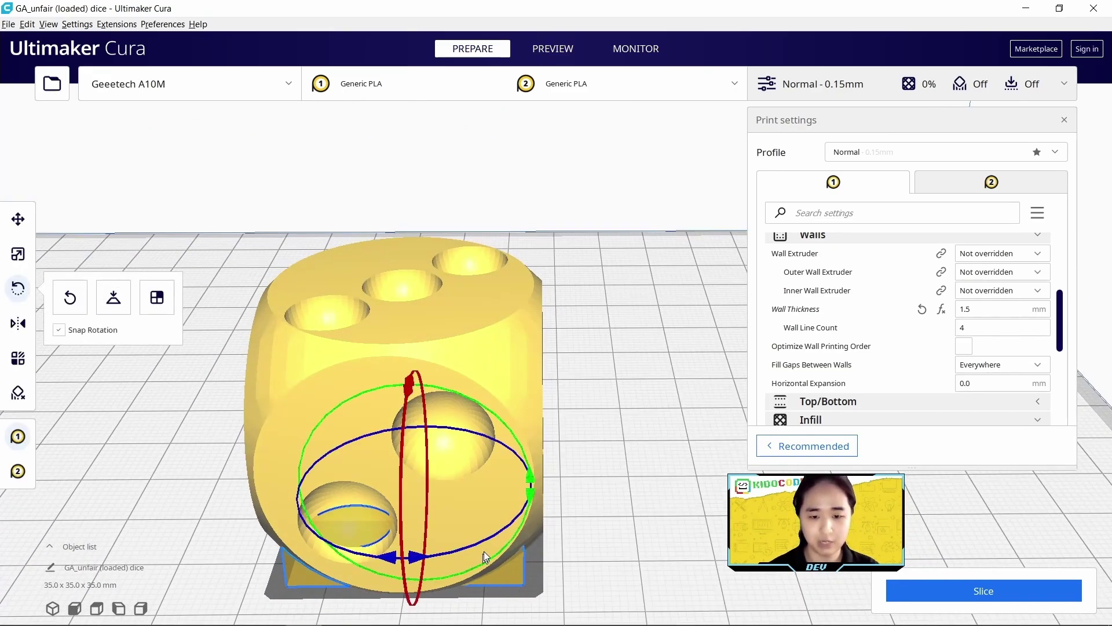
{"action": "left_click_drag", "start_coordinate": [447, 394], "coordinate": [581, 522]}
Turn the tilted box about the Z axis so that it faces diagonally toward a corner of the dice
{"action": "right_click_drag", "start_coordinate": [400, 543], "coordinate": [286, 557]}
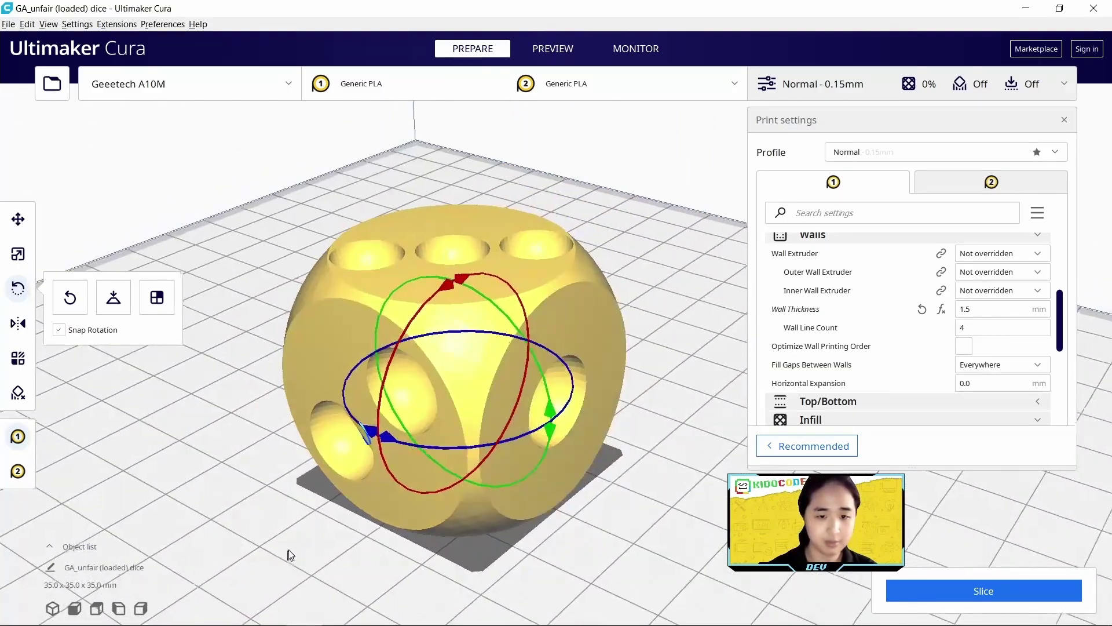
{"action": "right_click_drag", "start_coordinate": [361, 419], "coordinate": [442, 513]}
{"action": "left_click_drag", "start_coordinate": [440, 502], "coordinate": [353, 552]}
{"action": "right_click_drag", "start_coordinate": [354, 552], "coordinate": [569, 561]}
{"action": "scroll", "coordinate": [604, 557], "scroll_direction": "down", "scroll_amount": 5}
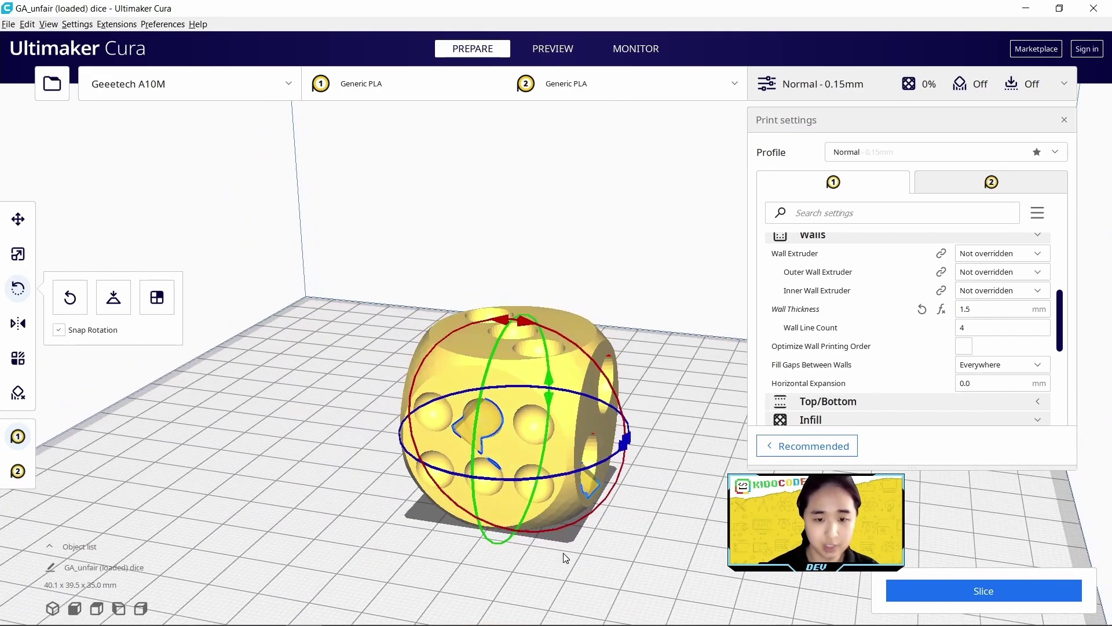
Move the tilted box to X -10.4262, Y -11.1193 and Z -8.6627 mm, at a lower corner of the dice
{"action": "left_click", "coordinate": [645, 486]}
{"action": "left_click", "coordinate": [465, 432]}
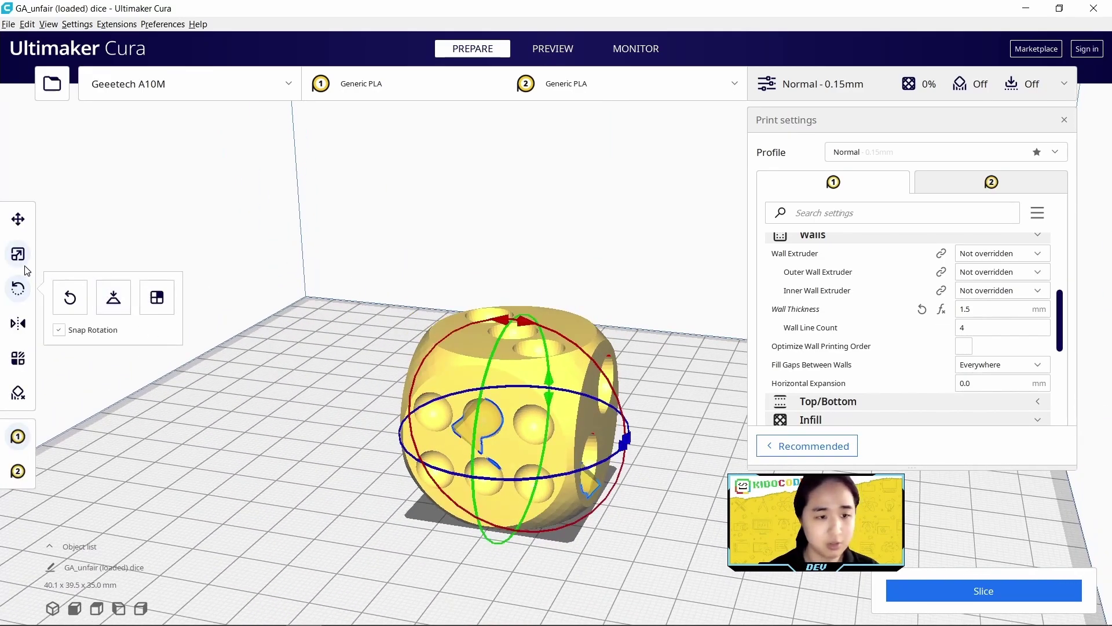
{"action": "left_click", "coordinate": [18, 219]}
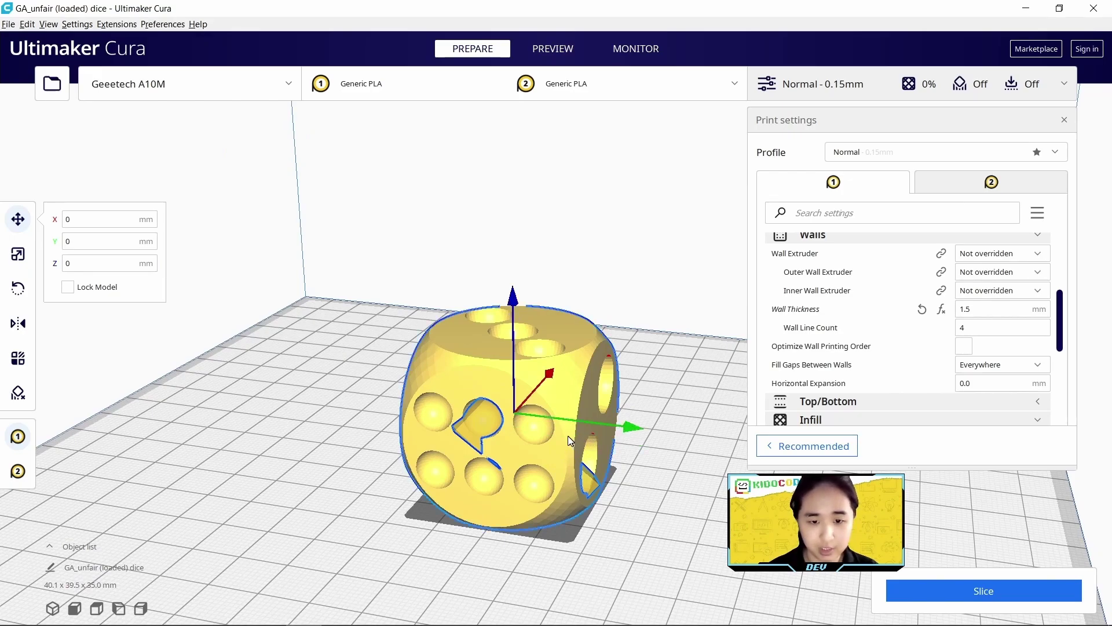
{"action": "left_click", "coordinate": [658, 482]}
{"action": "left_click", "coordinate": [479, 426]}
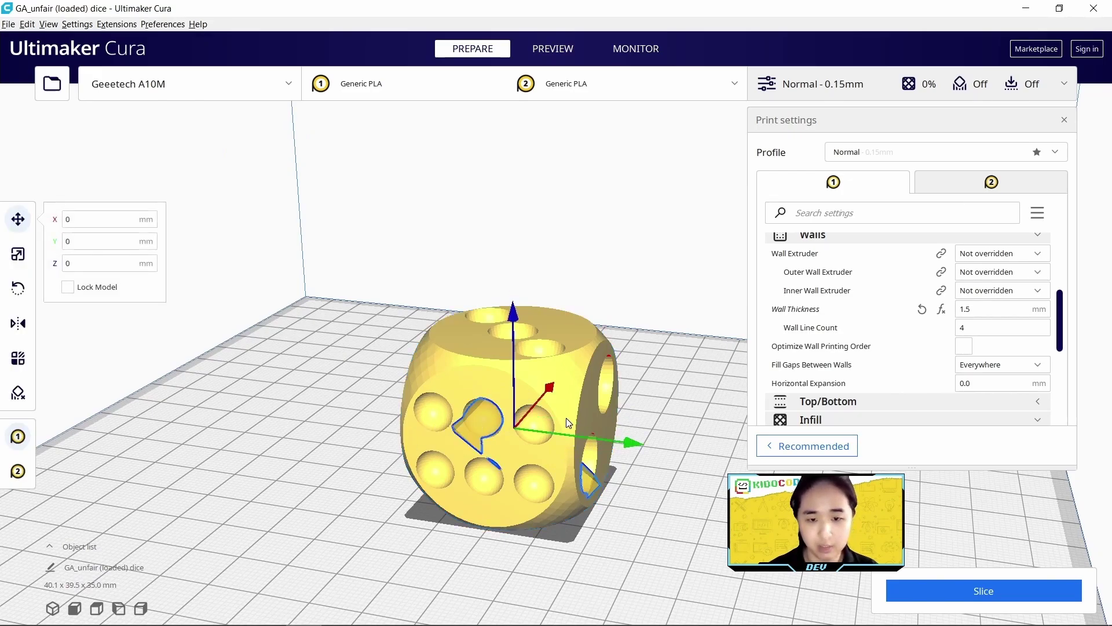
{"action": "left_click_drag", "start_coordinate": [626, 437], "coordinate": [578, 436]}
{"action": "left_click_drag", "start_coordinate": [506, 383], "coordinate": [488, 397]}
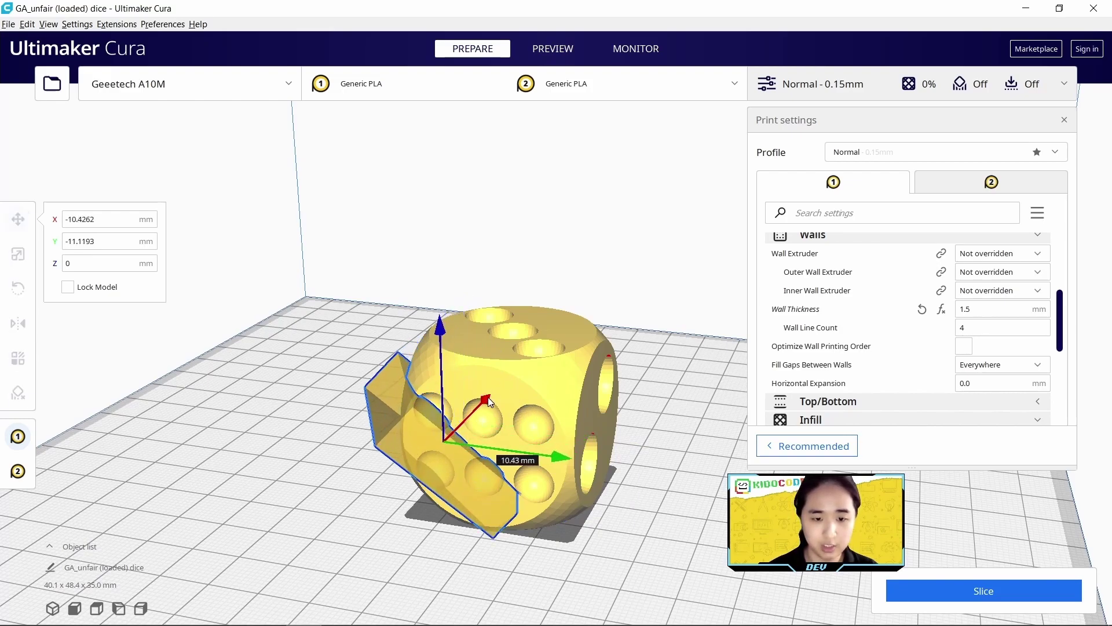
{"action": "right_click_drag", "start_coordinate": [553, 492], "coordinate": [571, 455]}
{"action": "left_click_drag", "start_coordinate": [455, 293], "coordinate": [442, 336]}
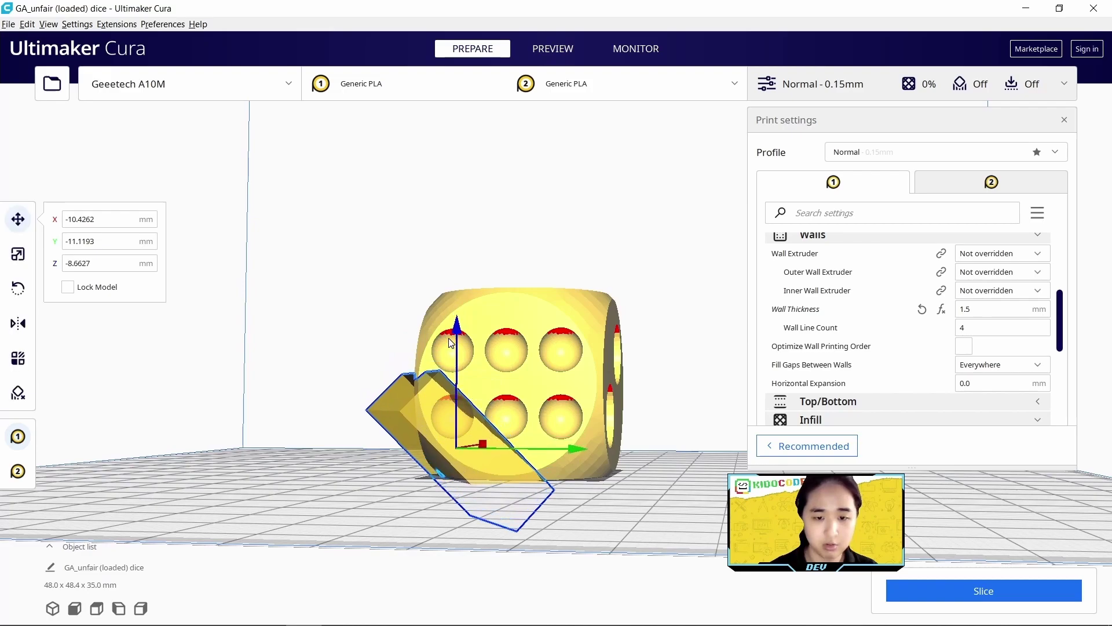
Slice the dice with the corner box, and examine its layers down to about layer 81 in the preview
{"action": "right_click_drag", "start_coordinate": [565, 446], "coordinate": [506, 460]}
{"action": "right_click_drag", "start_coordinate": [582, 458], "coordinate": [529, 458]}
{"action": "right_click_drag", "start_coordinate": [673, 395], "coordinate": [528, 344]}
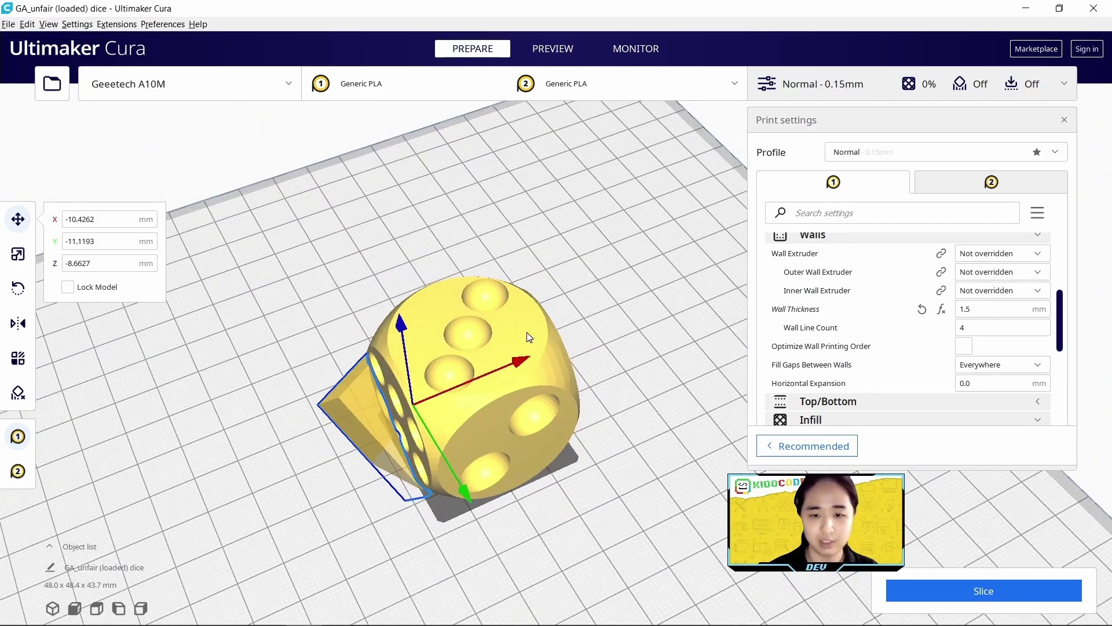
{"action": "left_click", "coordinate": [987, 591]}
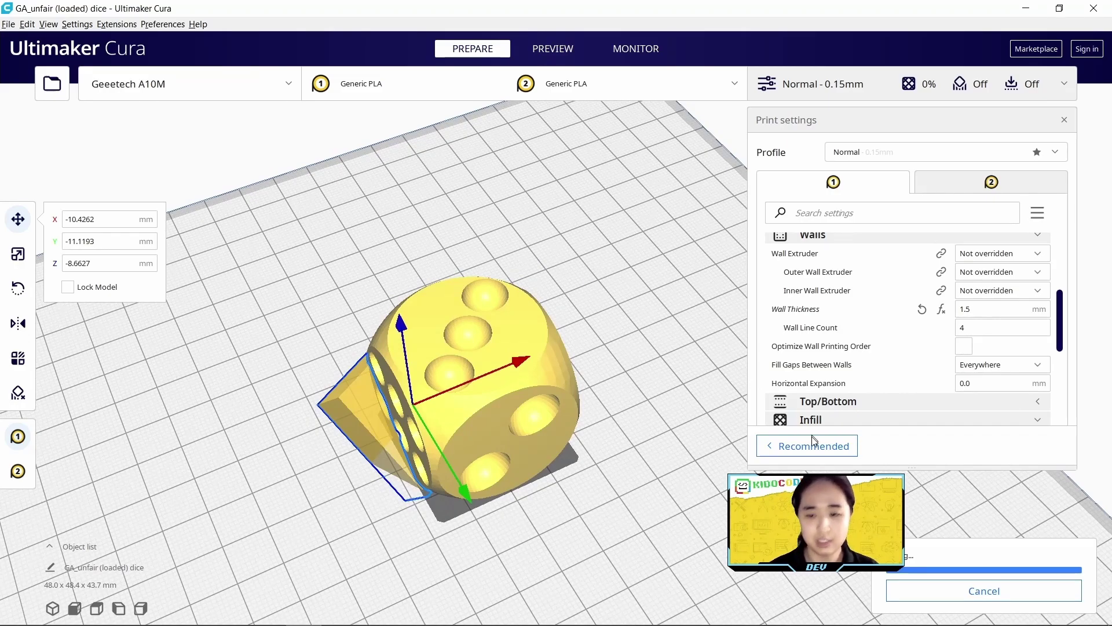
{"action": "left_click", "coordinate": [914, 591]}
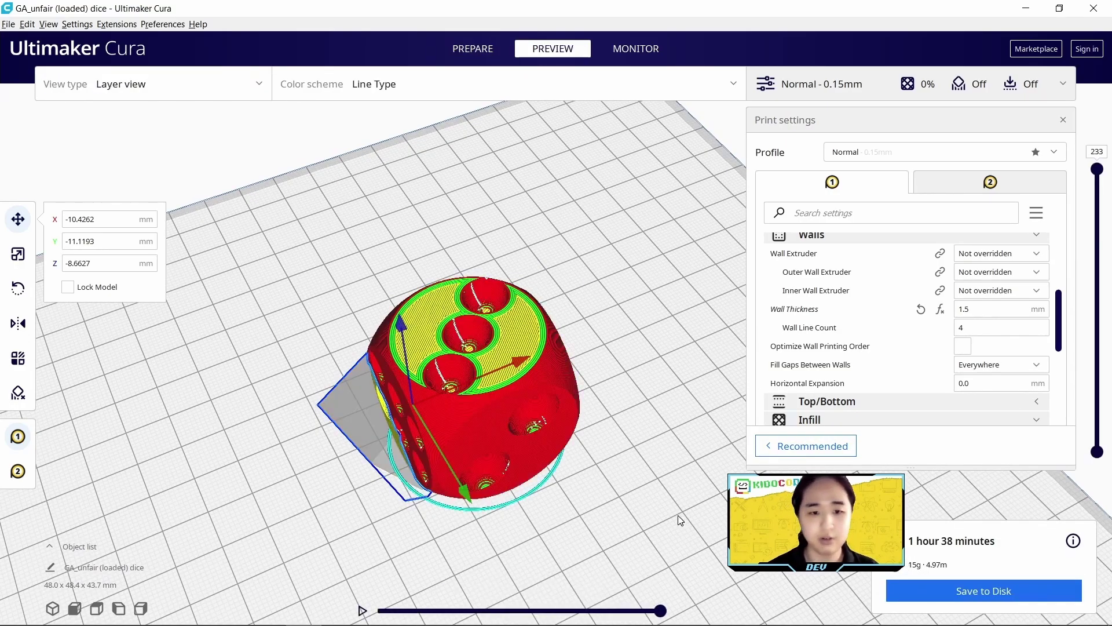
{"action": "left_click_drag", "start_coordinate": [1097, 169], "coordinate": [1095, 355]}
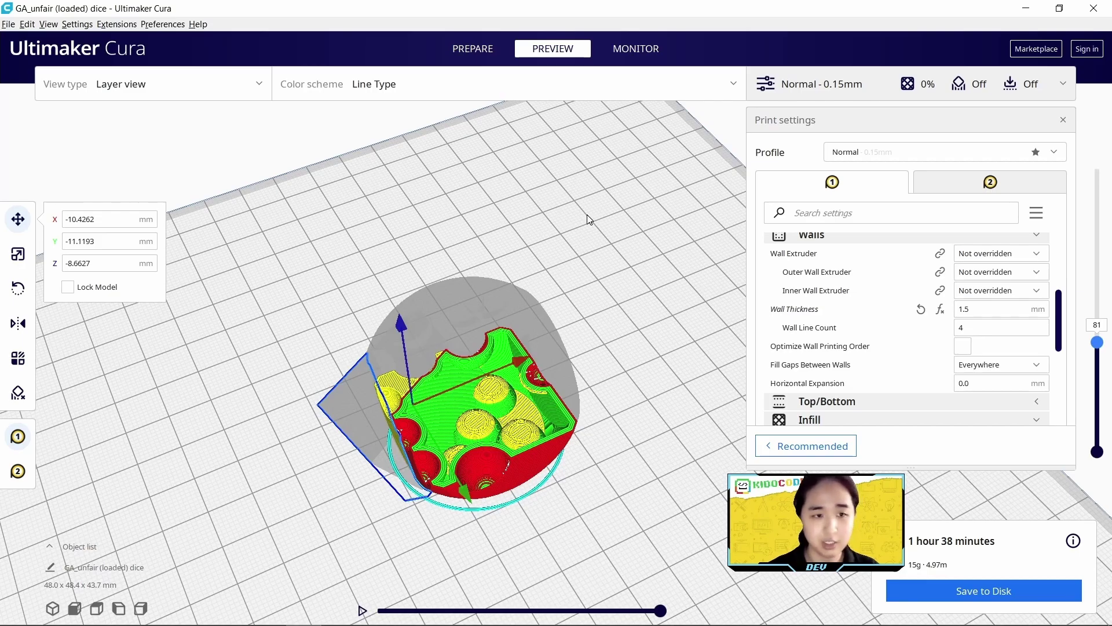
Return to the prepare view, and try to scale the tilted box along the X axis
{"action": "left_click", "coordinate": [467, 47]}
{"action": "right_click_drag", "start_coordinate": [569, 464], "coordinate": [774, 445]}
{"action": "left_click", "coordinate": [18, 254]}
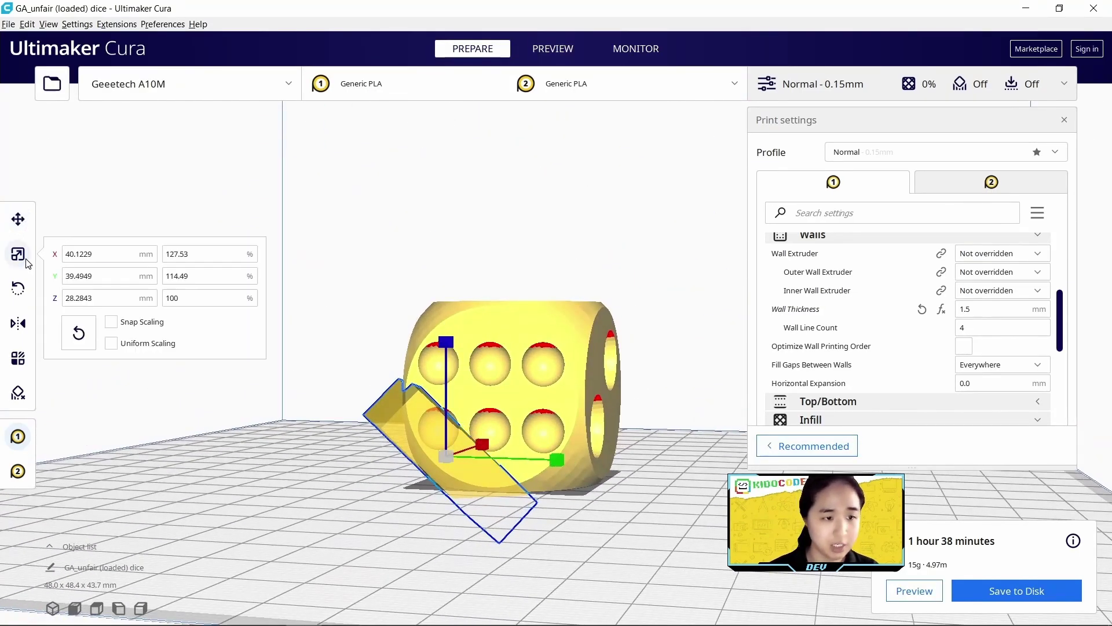
{"action": "left_click_drag", "start_coordinate": [484, 448], "coordinate": [579, 472]}
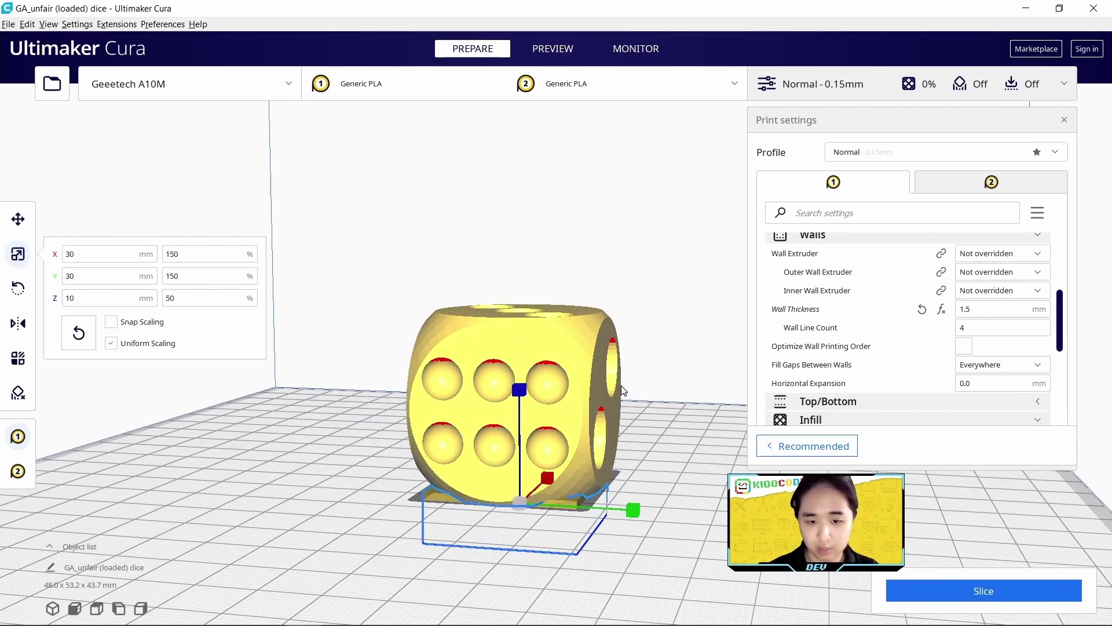
Rotate the flat box back to a diagonal tilt, and move it to X -9.0834 and Y -7.7263 mm at the dice's lower corner
{"action": "left_click", "coordinate": [18, 288]}
{"action": "left_click_drag", "start_coordinate": [628, 516], "coordinate": [579, 510]}
{"action": "key", "text": "t"}
{"action": "left_click_drag", "start_coordinate": [516, 438], "coordinate": [591, 438]}
{"action": "right_click_drag", "start_coordinate": [543, 458], "coordinate": [603, 440]}
{"action": "mouse_move", "coordinate": [654, 394]}
{"action": "left_mouse_down"}
{"action": "mouse_move", "coordinate": [667, 398]}
{"action": "mouse_move", "coordinate": [638, 401]}
{"action": "left_mouse_up"}
{"action": "left_click_drag", "start_coordinate": [502, 408], "coordinate": [518, 397]}
{"action": "right_click_drag", "start_coordinate": [522, 375], "coordinate": [639, 438]}
{"action": "left_click_drag", "start_coordinate": [587, 455], "coordinate": [603, 458]}
{"action": "left_click_drag", "start_coordinate": [496, 428], "coordinate": [499, 428]}
{"action": "right_click_drag", "start_coordinate": [499, 432], "coordinate": [449, 443]}
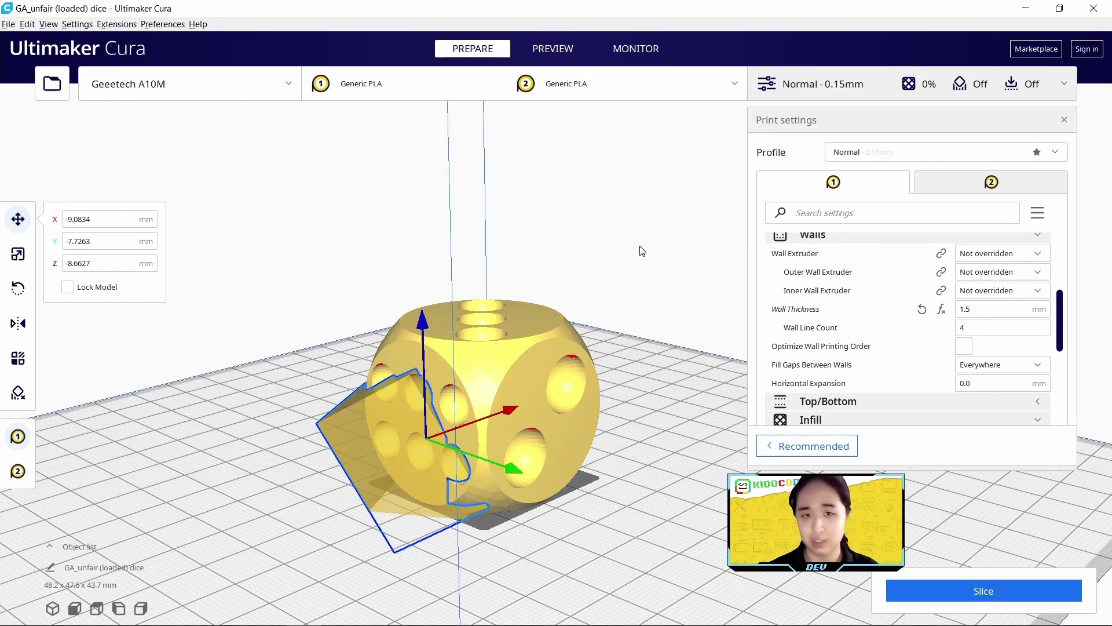
Slice the dice with the repositioned corner box, inspect its layers up to layer 233 in the preview, and return to the prepare view
{"action": "left_click", "coordinate": [956, 597]}
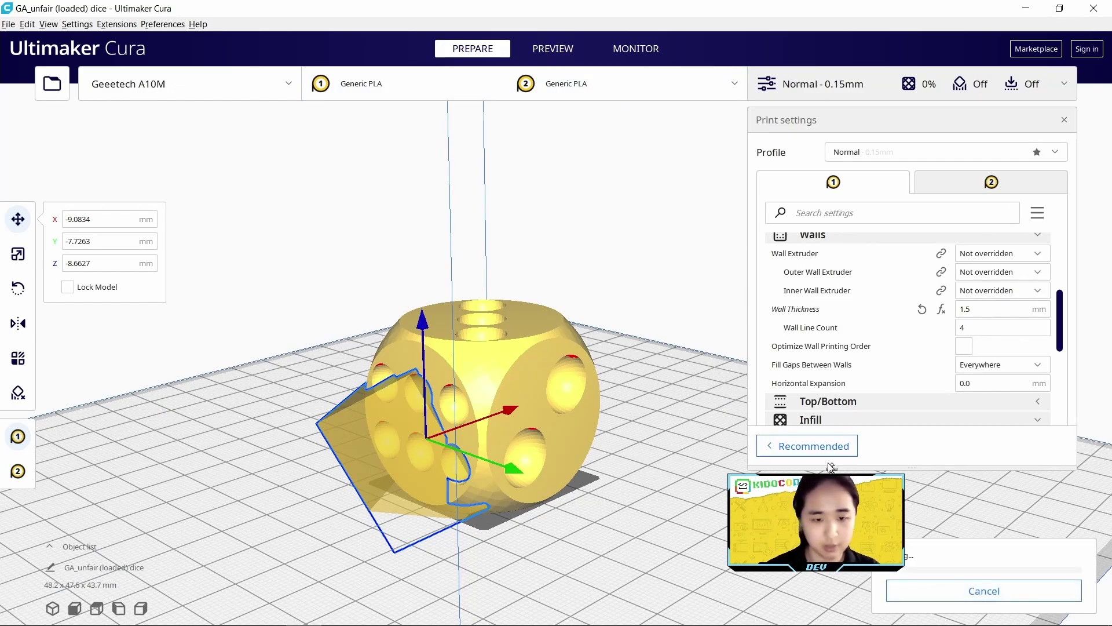
{"action": "left_click", "coordinate": [914, 590]}
{"action": "right_click_drag", "start_coordinate": [652, 354], "coordinate": [433, 396]}
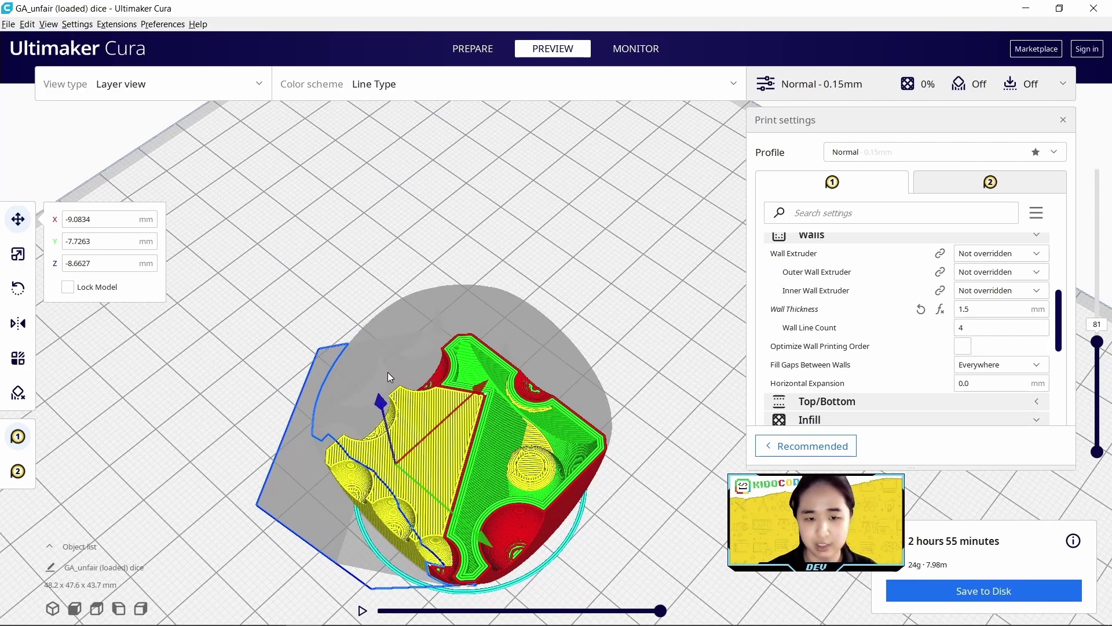
{"action": "left_click_drag", "start_coordinate": [1097, 342], "coordinate": [1097, 169]}
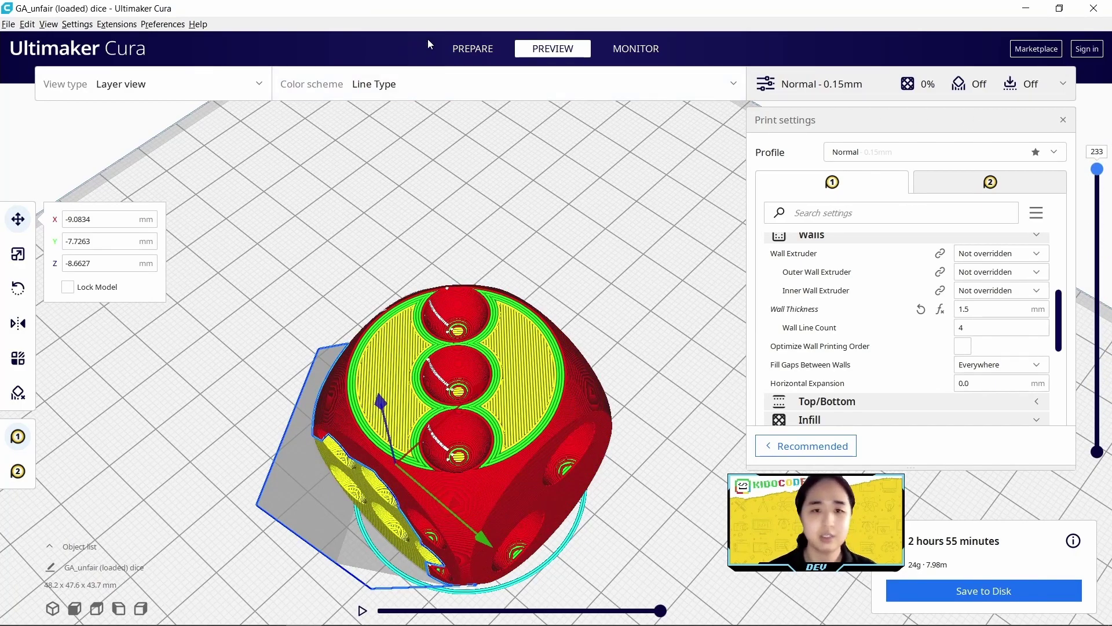
{"action": "left_click", "coordinate": [486, 50]}
{"action": "right_click_drag", "start_coordinate": [490, 278], "coordinate": [491, 389]}
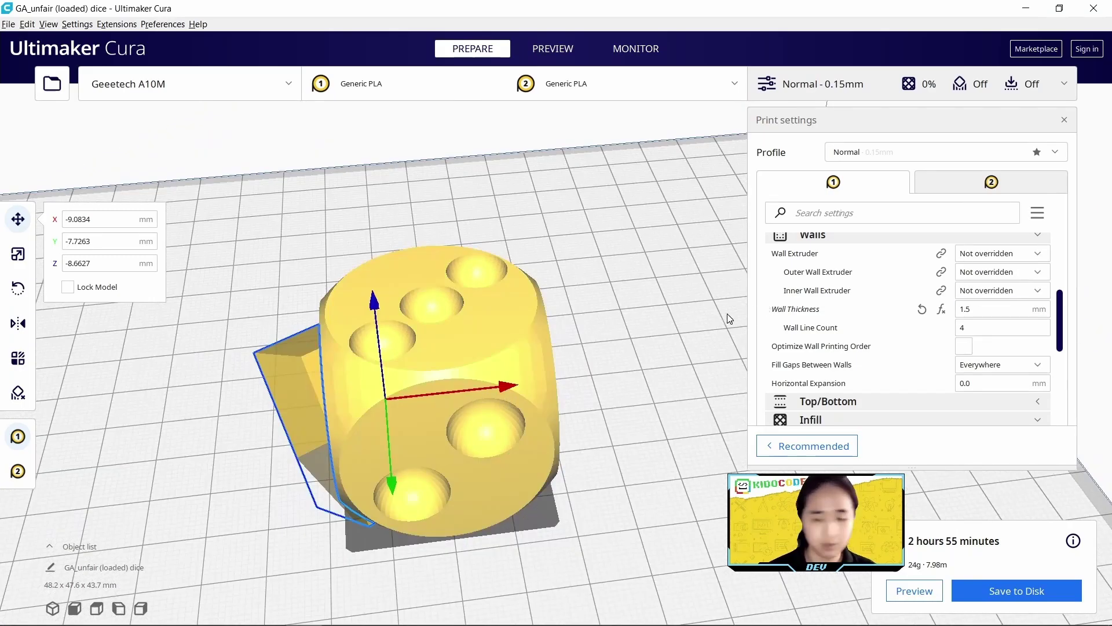
{"action": "left_click", "coordinate": [989, 588]}
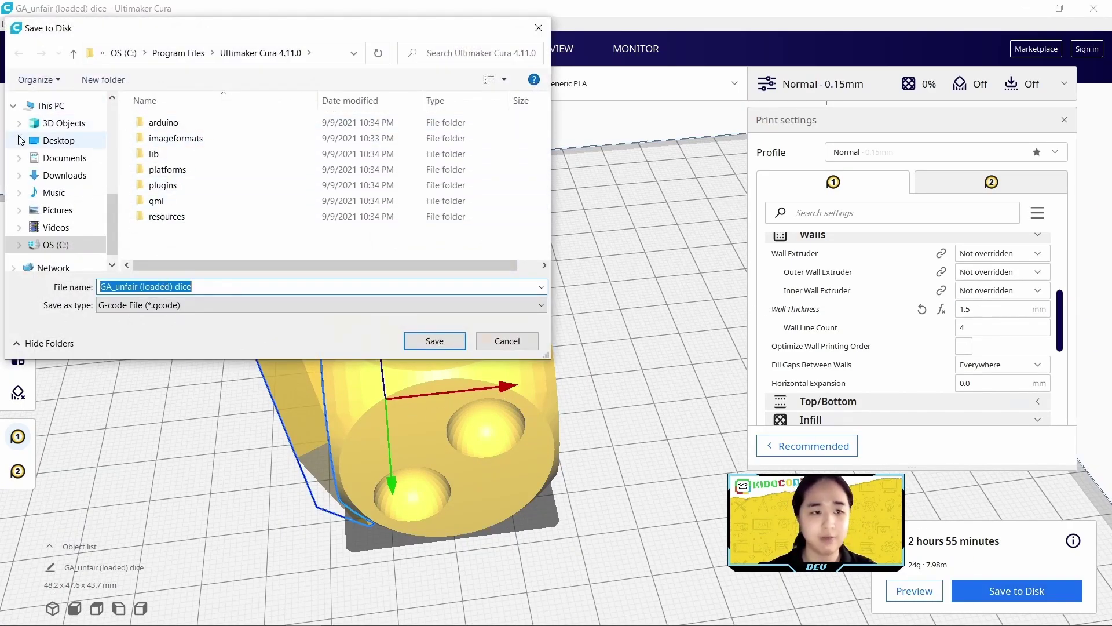
{"action": "scroll", "coordinate": [64, 168], "scroll_direction": "up", "scroll_amount": 5}
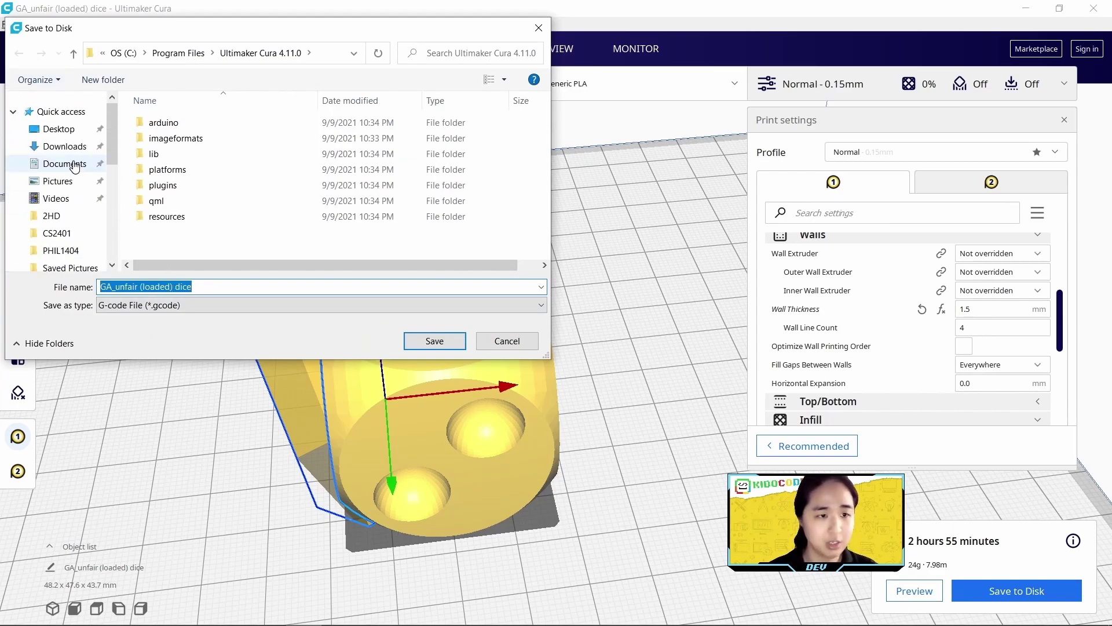
{"action": "left_click", "coordinate": [72, 132]}
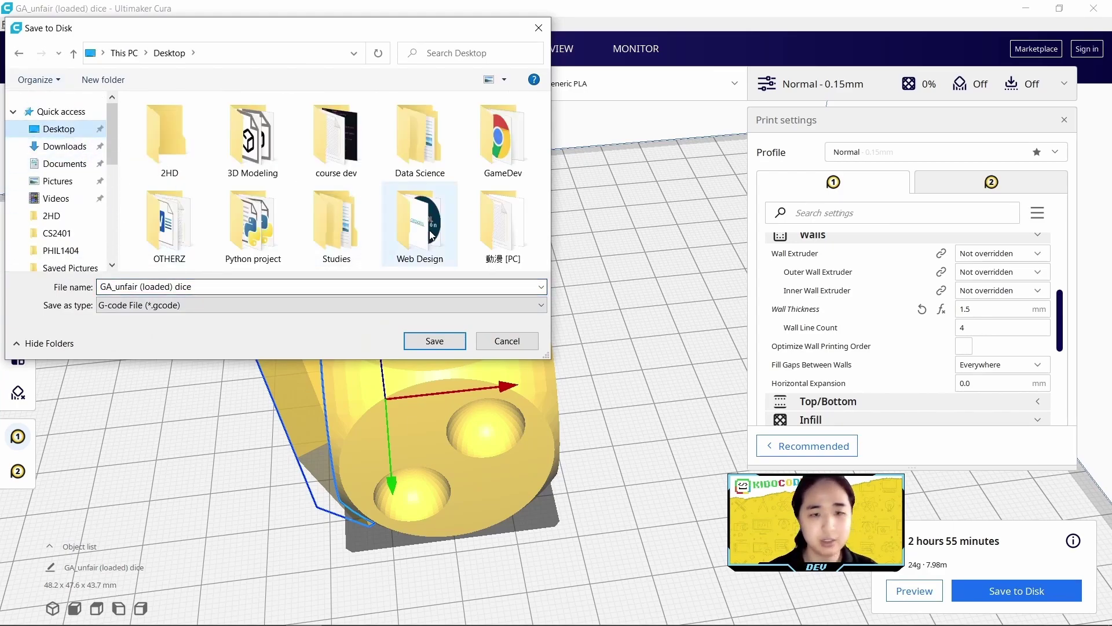
{"action": "left_click", "coordinate": [539, 28]}
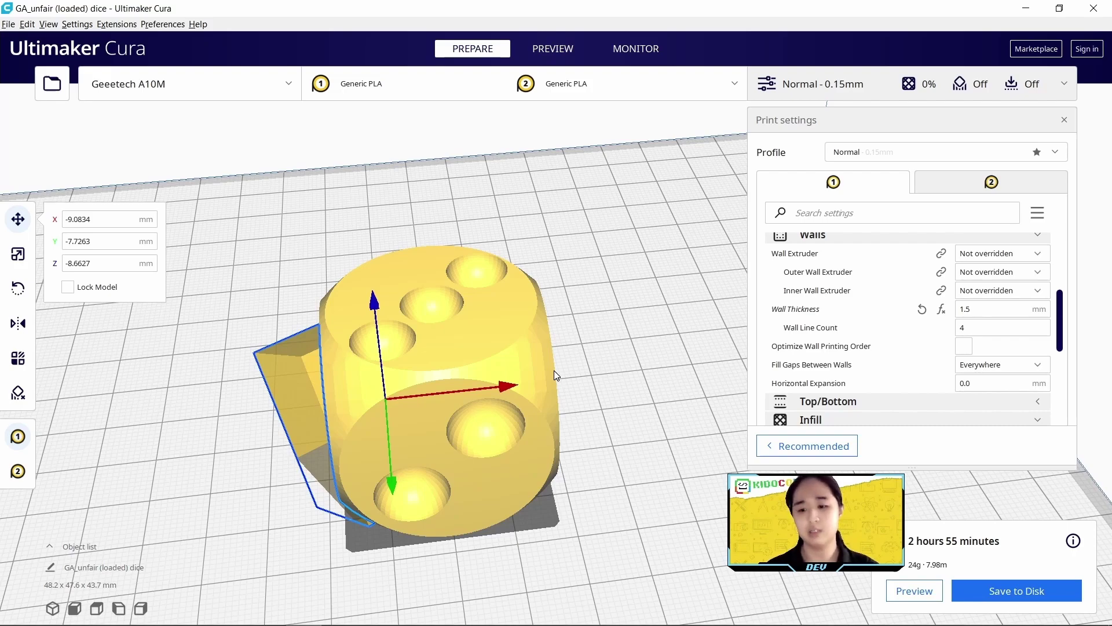
Save the sliced dice to the Desktop as the G-code file "GA_unfair (loaded) dice", and deselect the box
{"action": "left_click", "coordinate": [992, 593]}
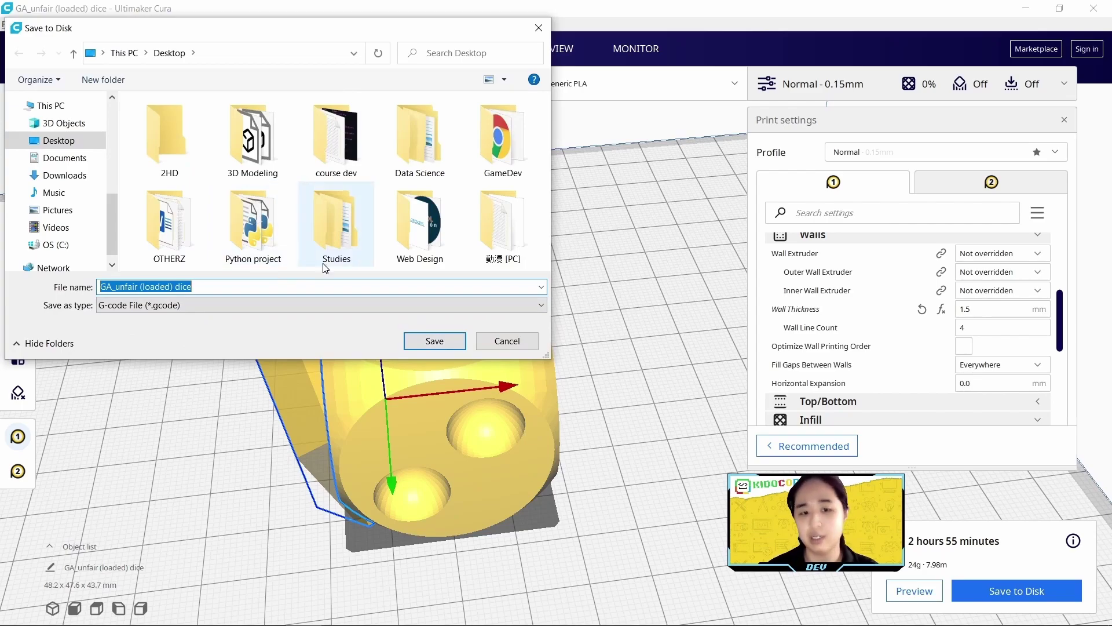
{"action": "left_click", "coordinate": [58, 140]}
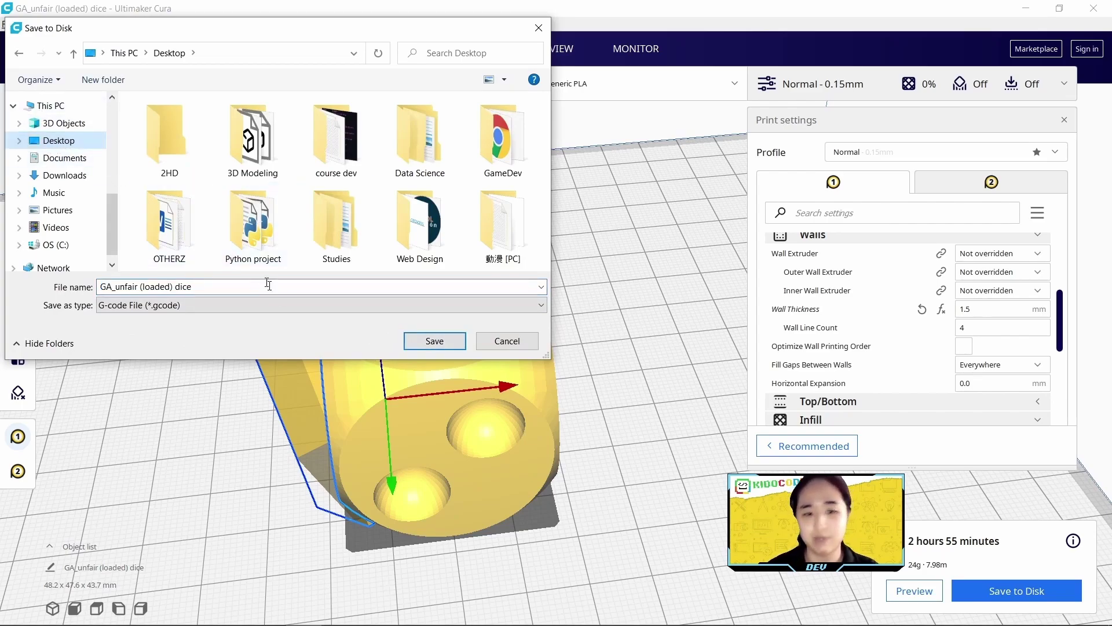
{"action": "left_click", "coordinate": [447, 342]}
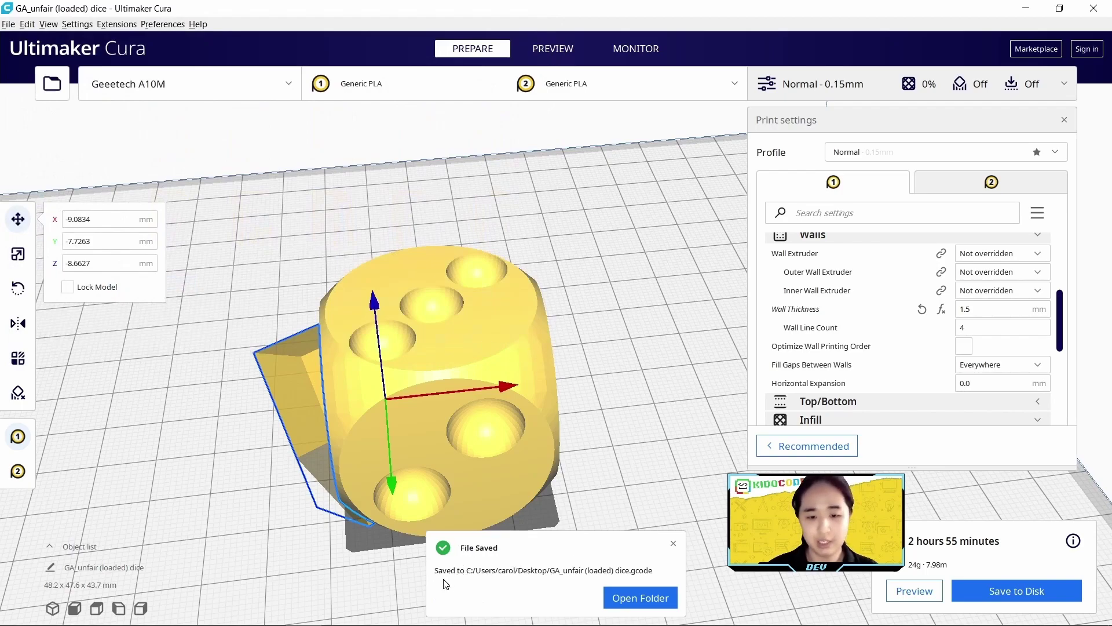
{"action": "left_click", "coordinate": [629, 318]}
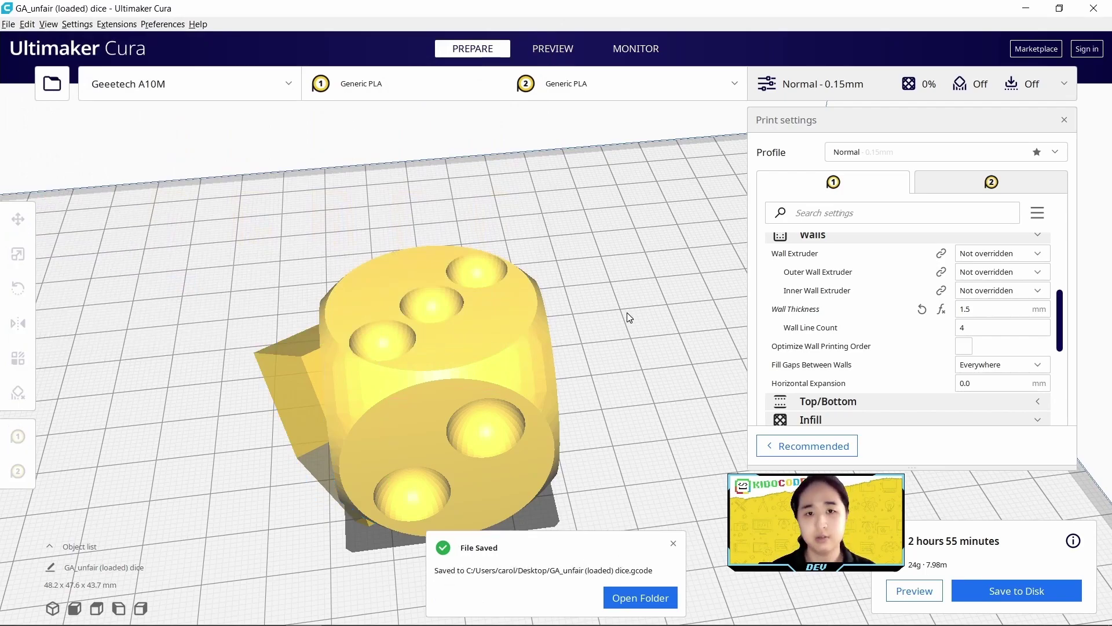